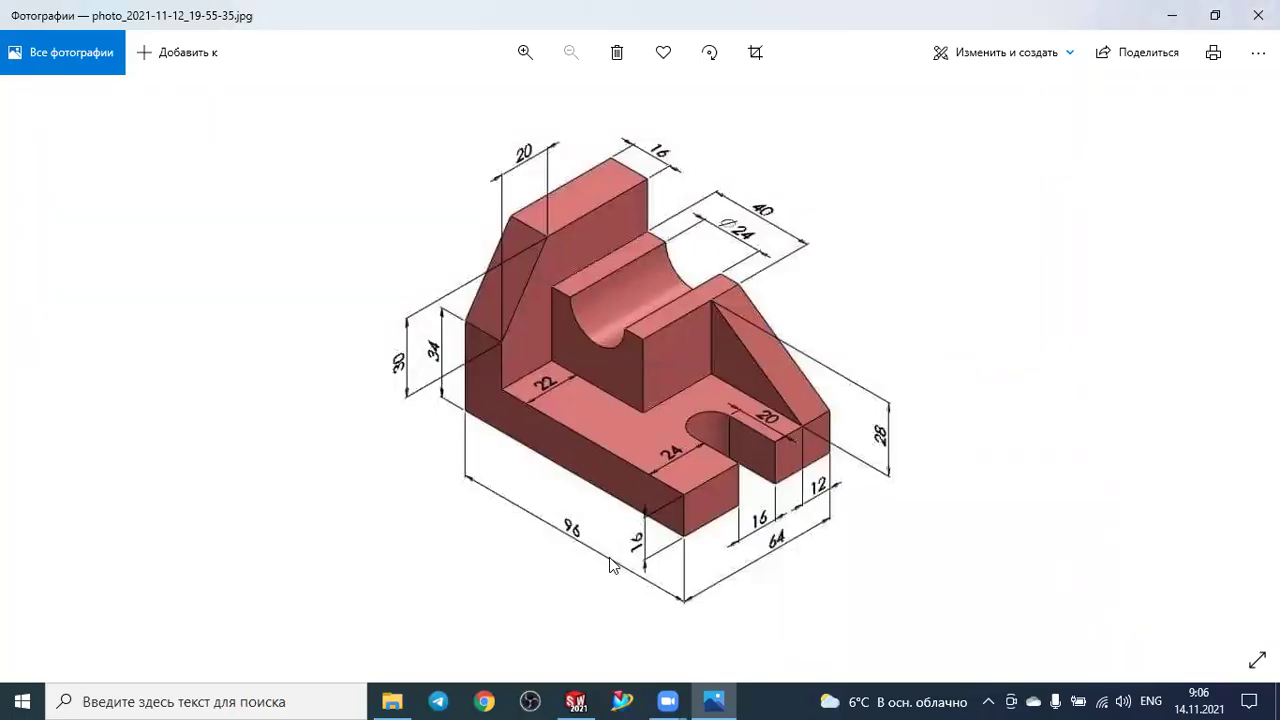
Review the bracket reference drawing in Photos, then switch to SOLIDWORKS.
click(574, 699)
Create a new part document, Part2, from the Деталь template, ready for sketching.
click(140, 17)
click(143, 49)
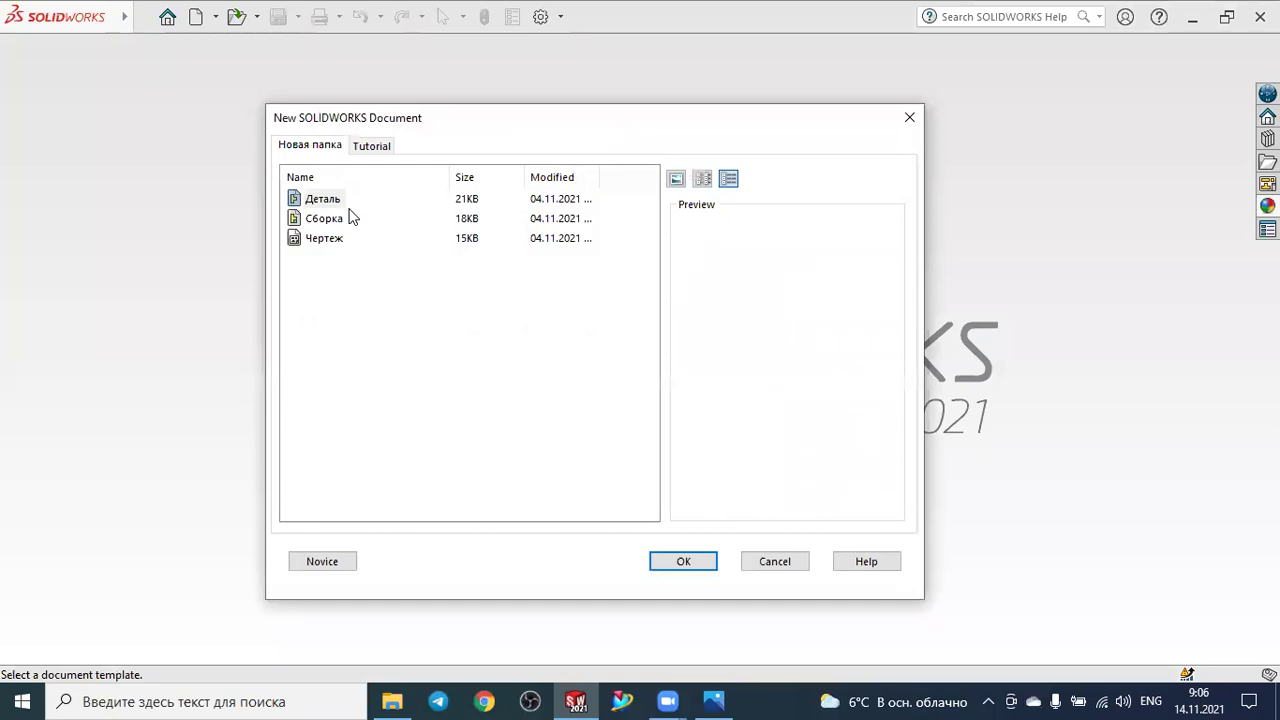
click(688, 562)
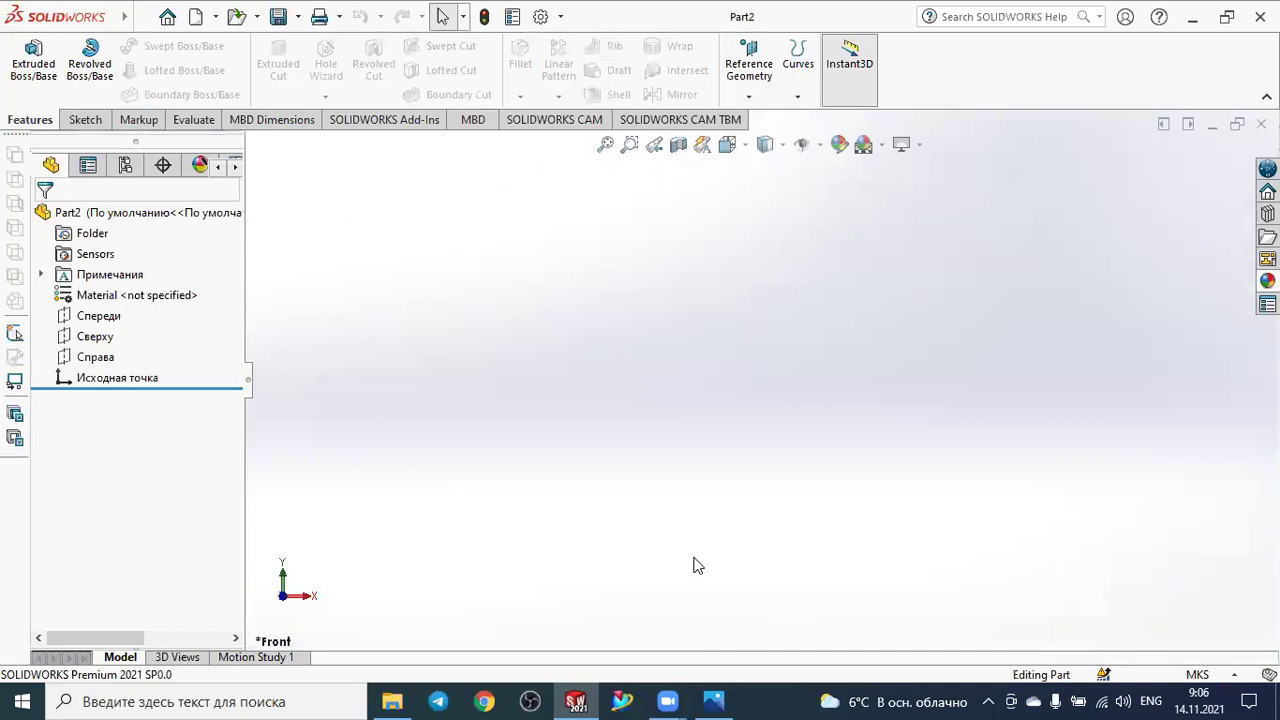
click(84, 120)
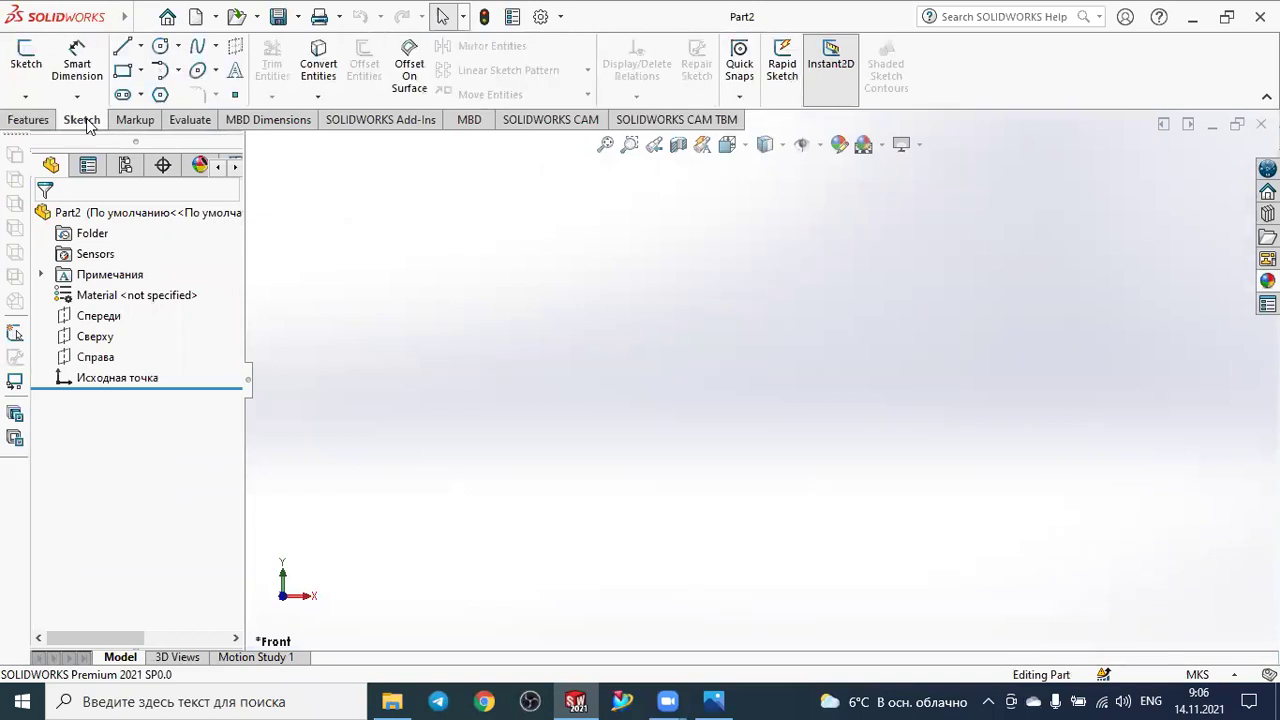
Sketch a center rectangle at the origin on the Top plane and set units to MMGS.
click(97, 340)
click(104, 310)
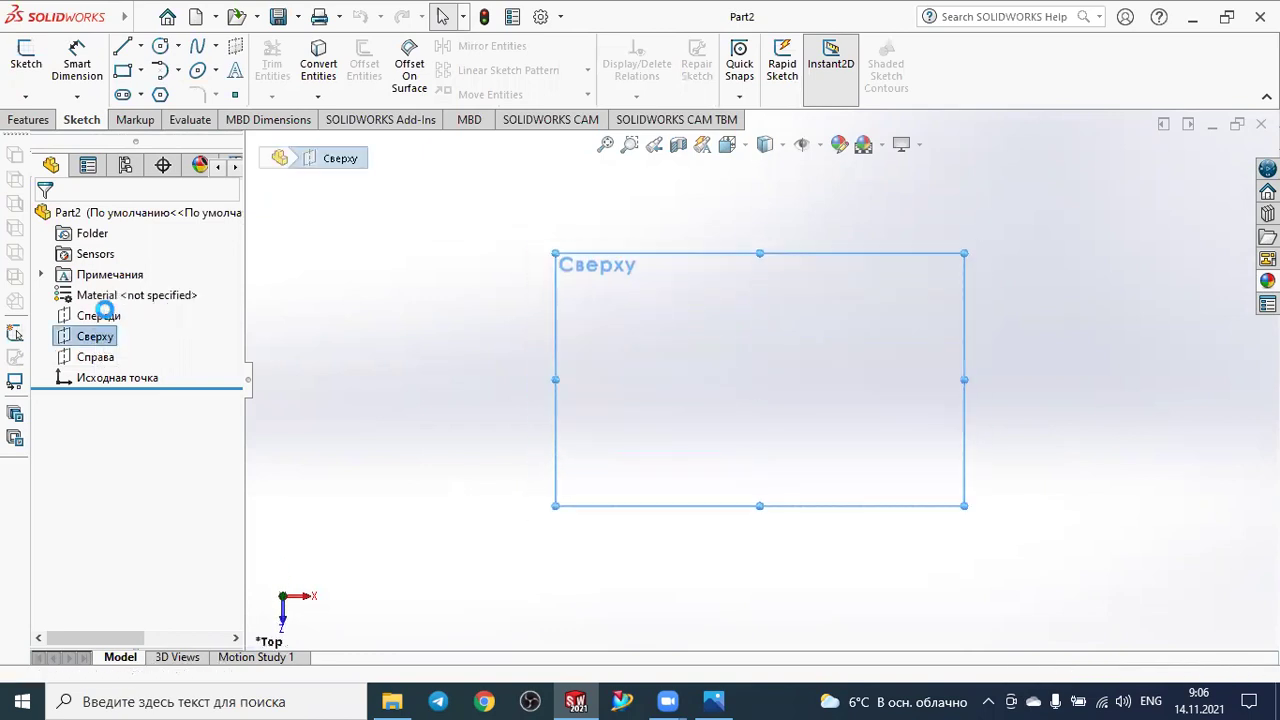
click(121, 72)
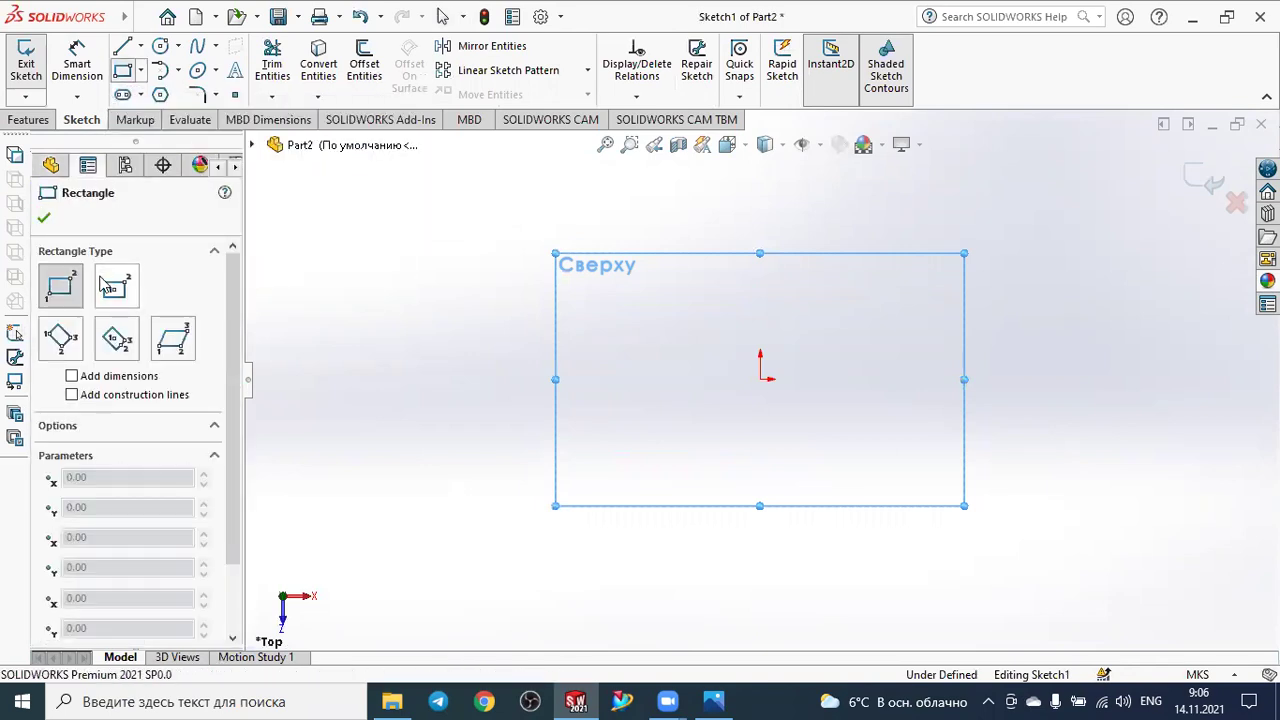
click(114, 289)
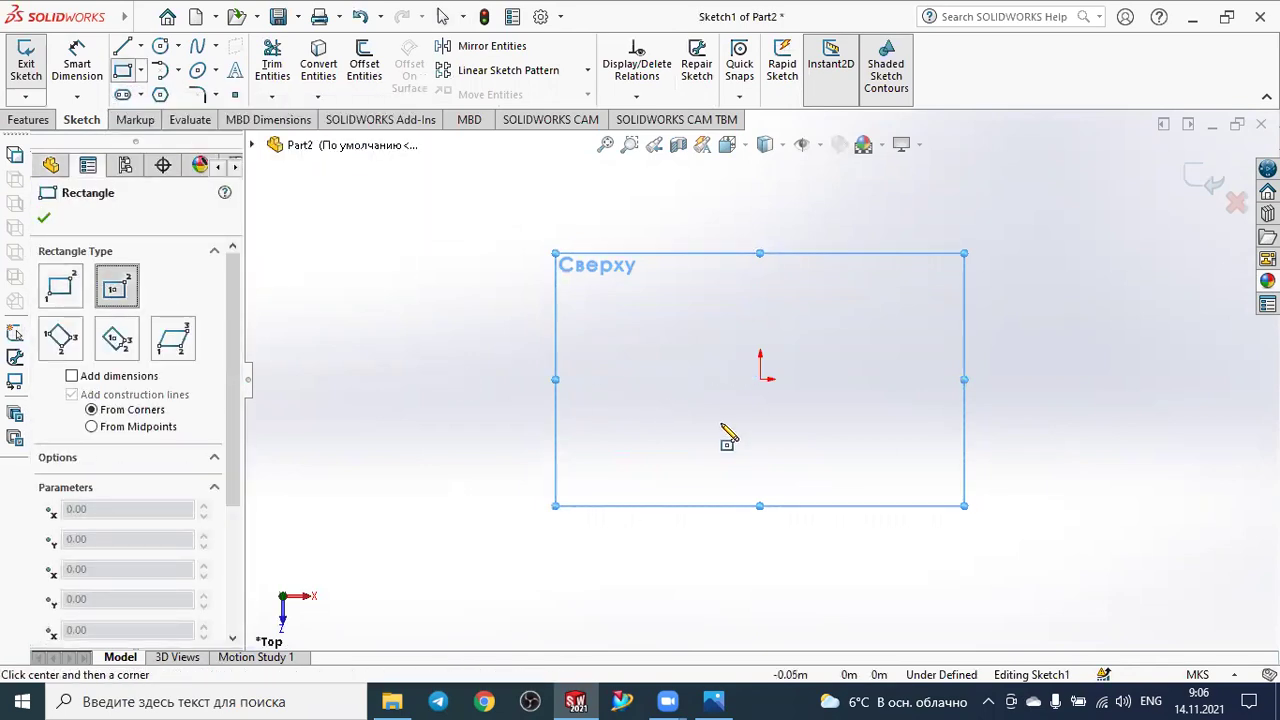
click(762, 380)
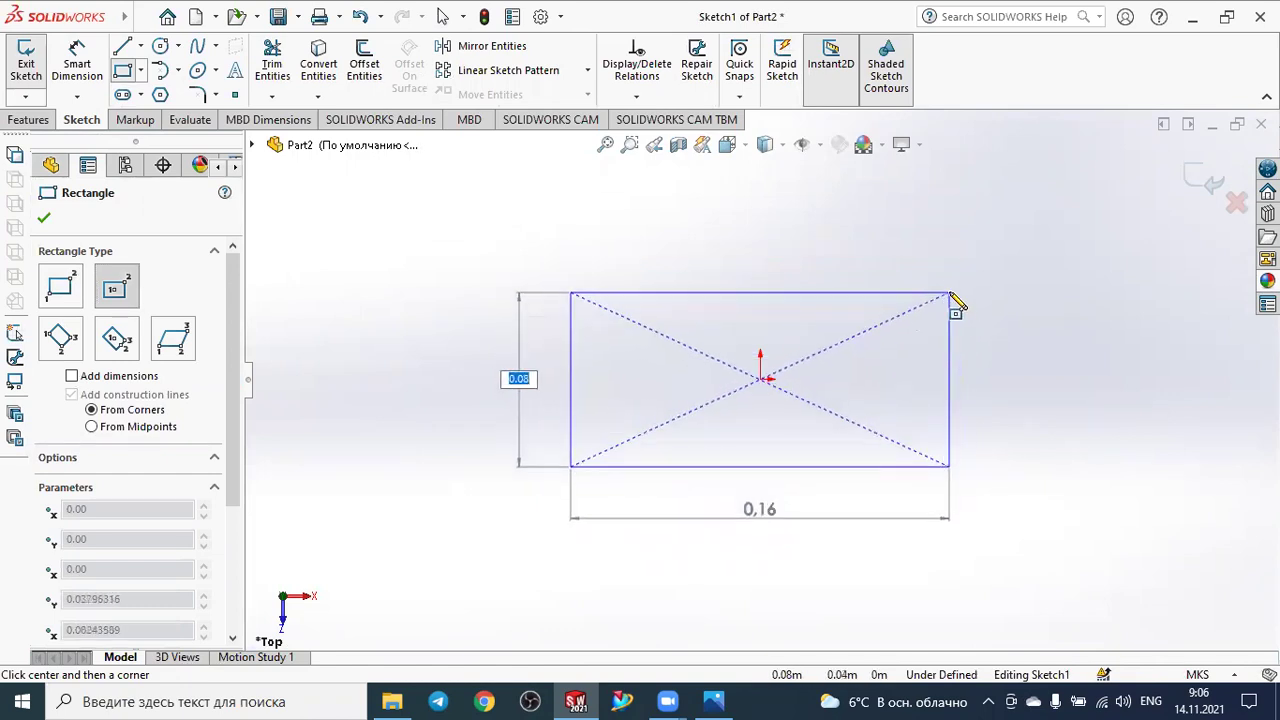
click(950, 294)
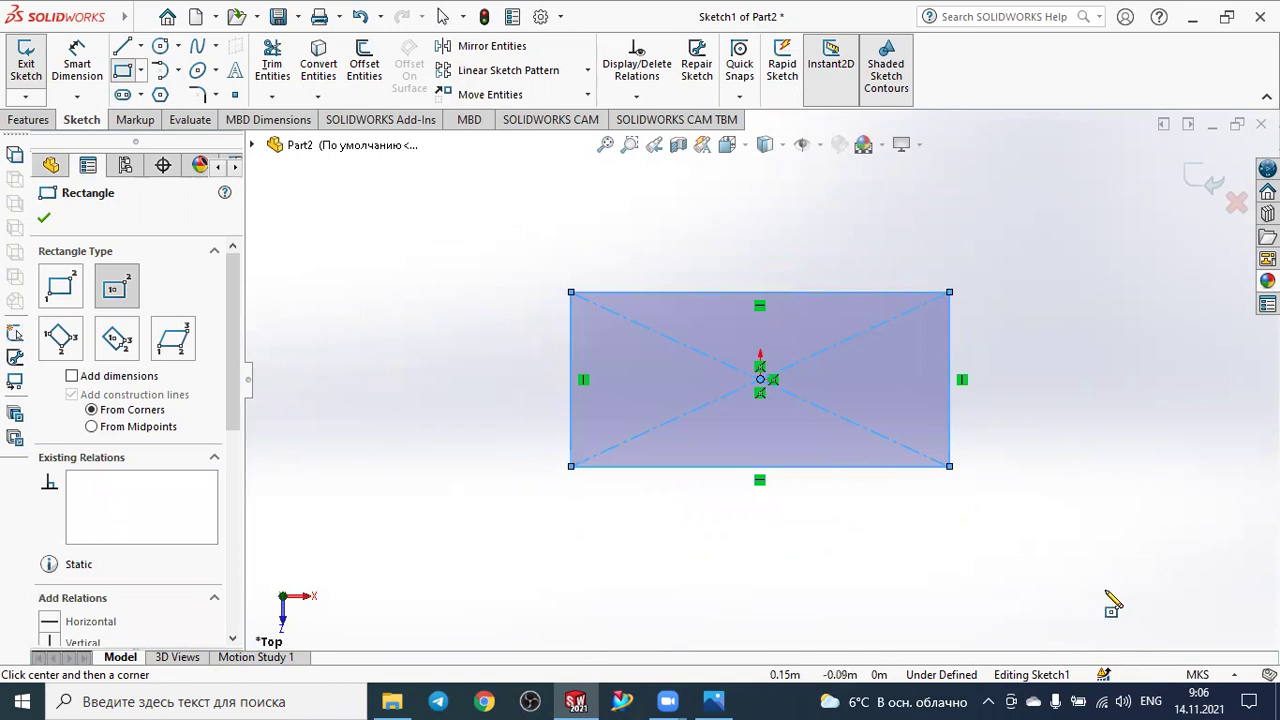
click(1218, 678)
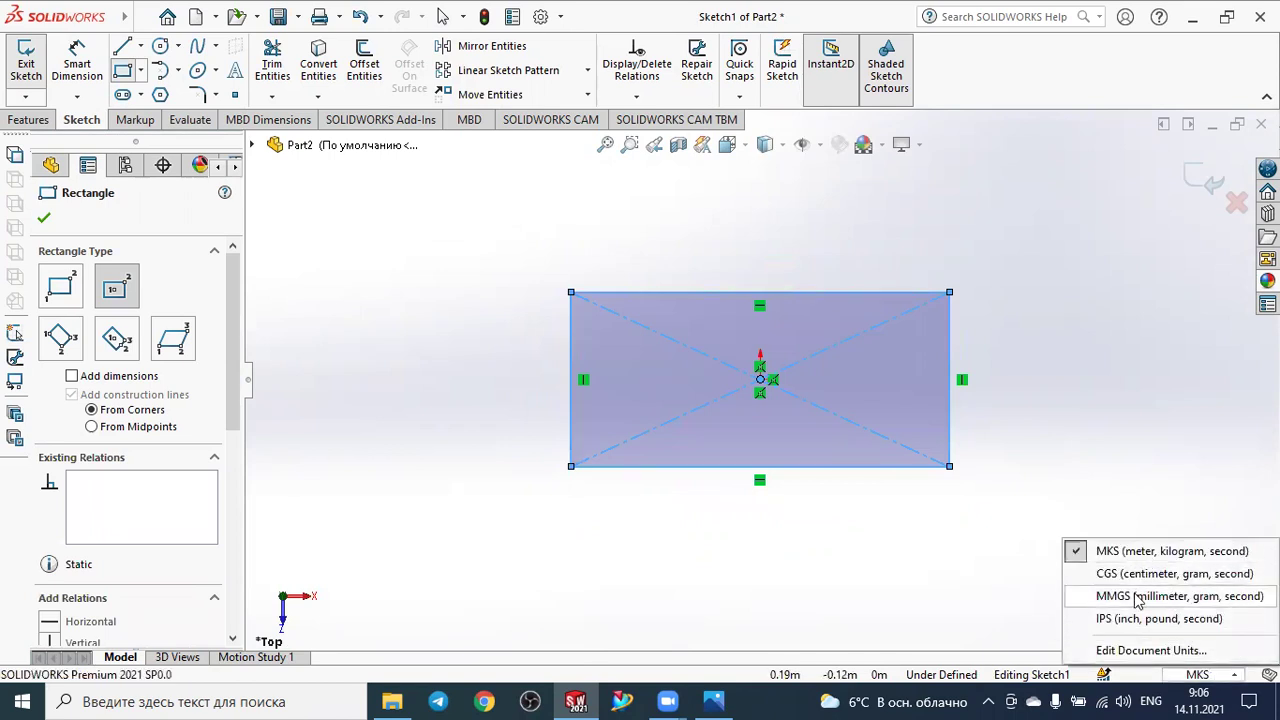
click(1137, 596)
Reopen Sketch1 and dimension the rectangle's top edge to 96 mm.
key(ctrl+b)
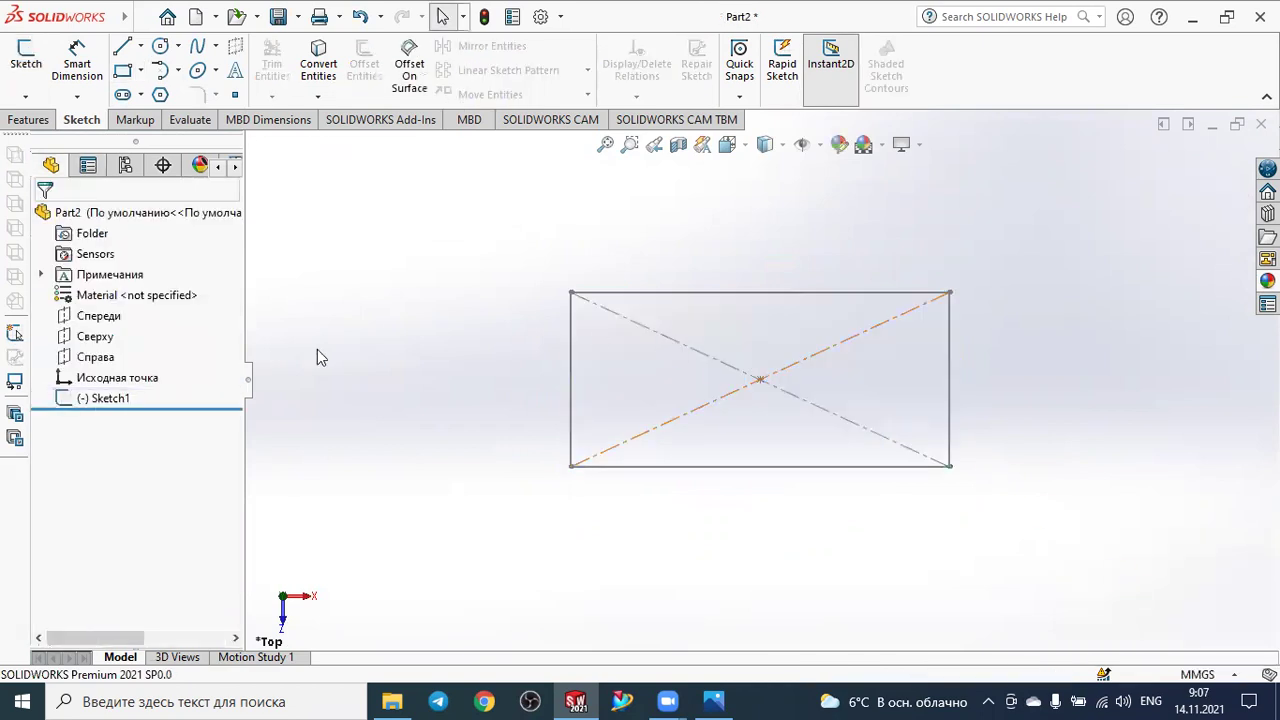
click(110, 400)
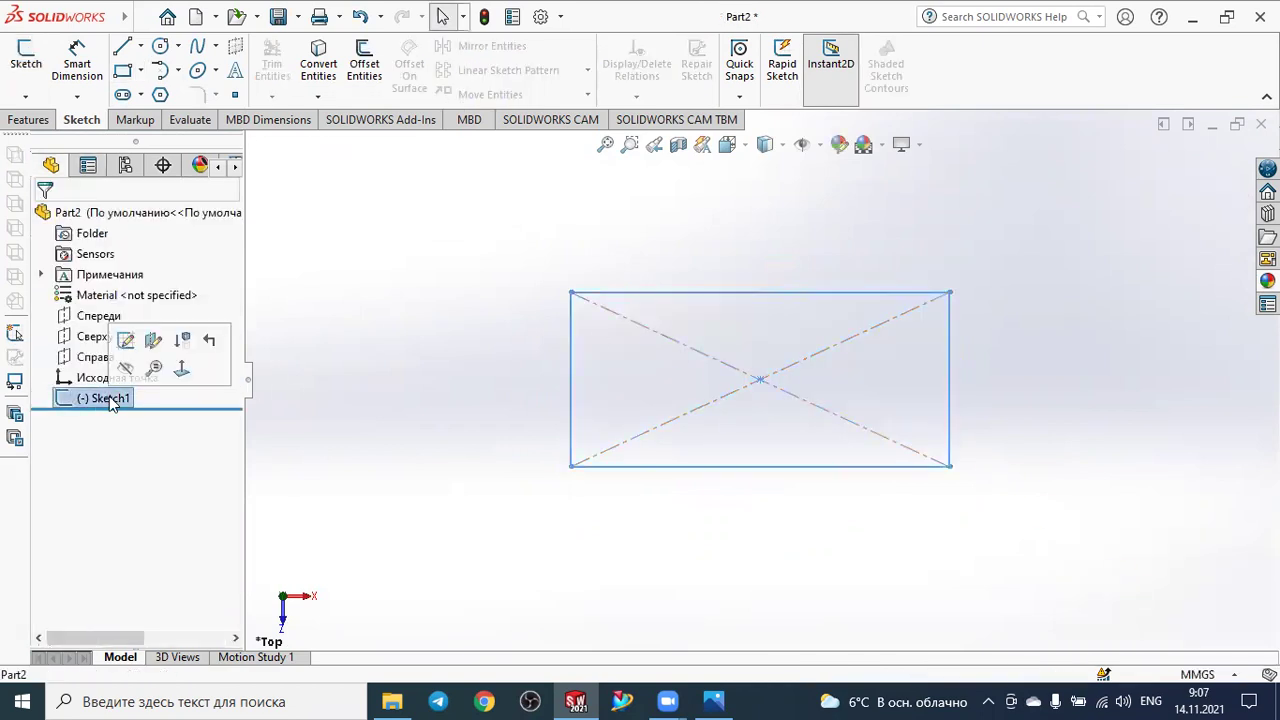
click(128, 340)
click(77, 62)
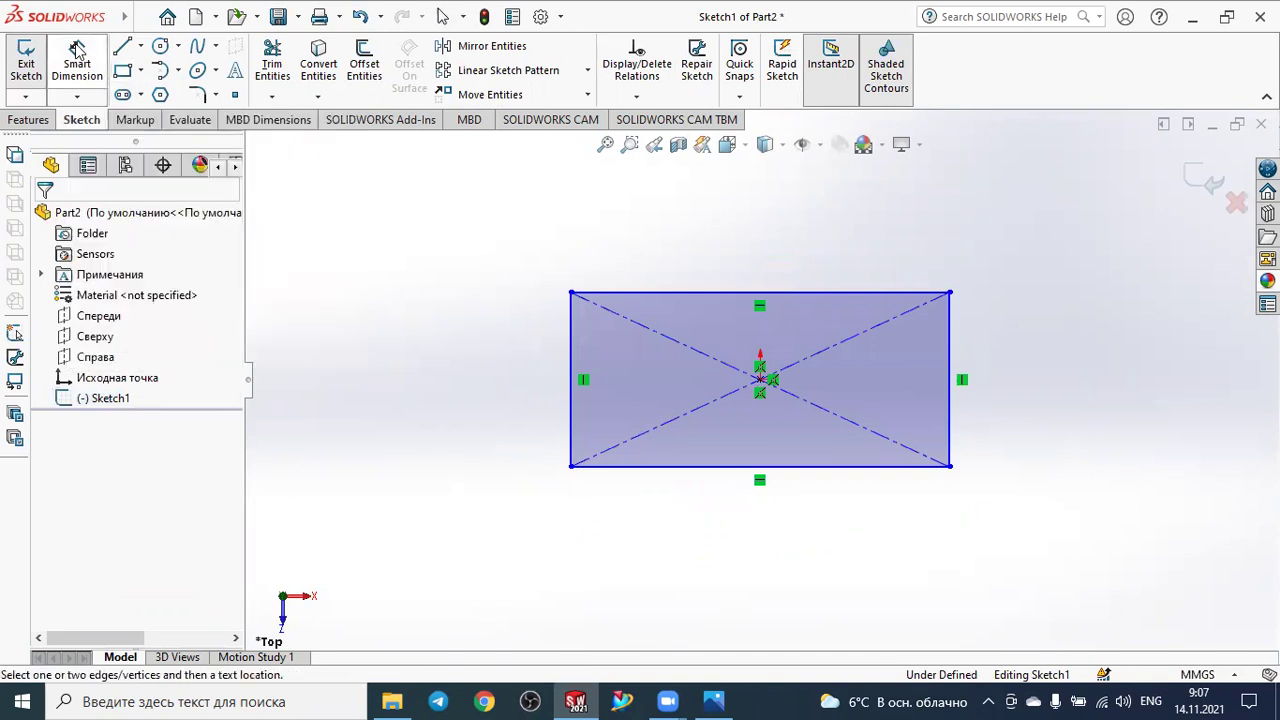
click(727, 700)
click(715, 701)
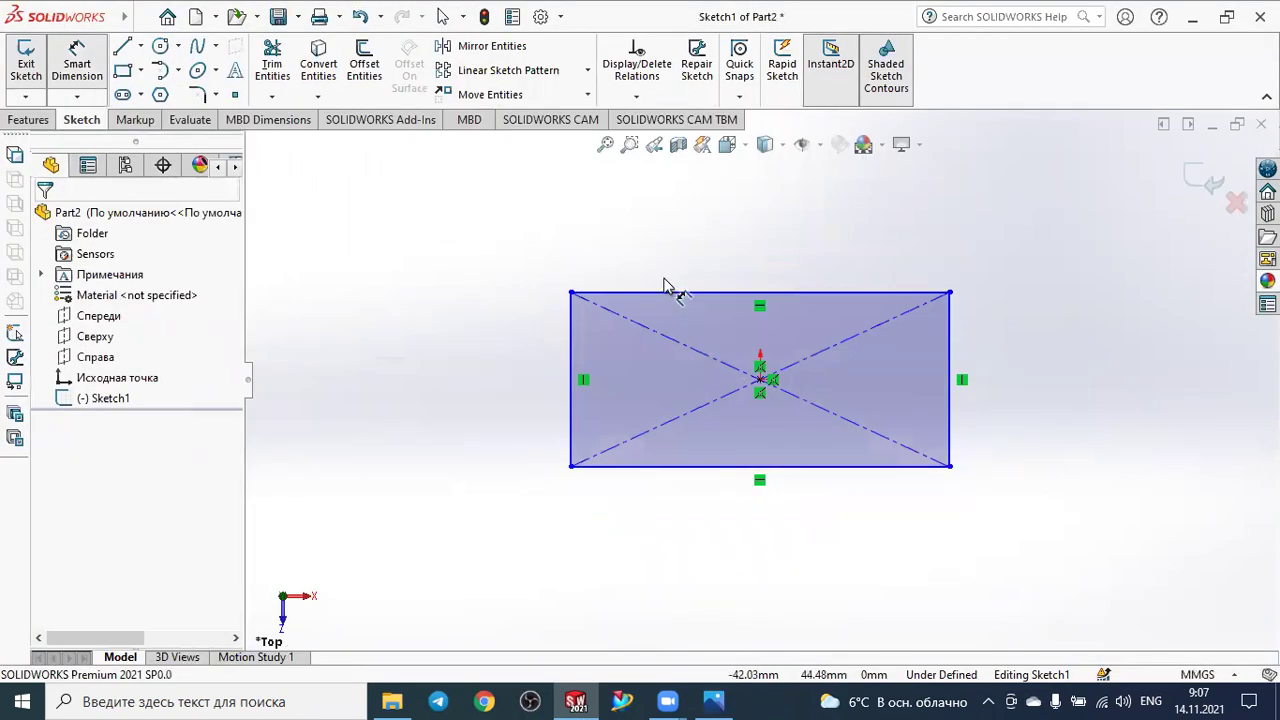
click(679, 300)
click(737, 242)
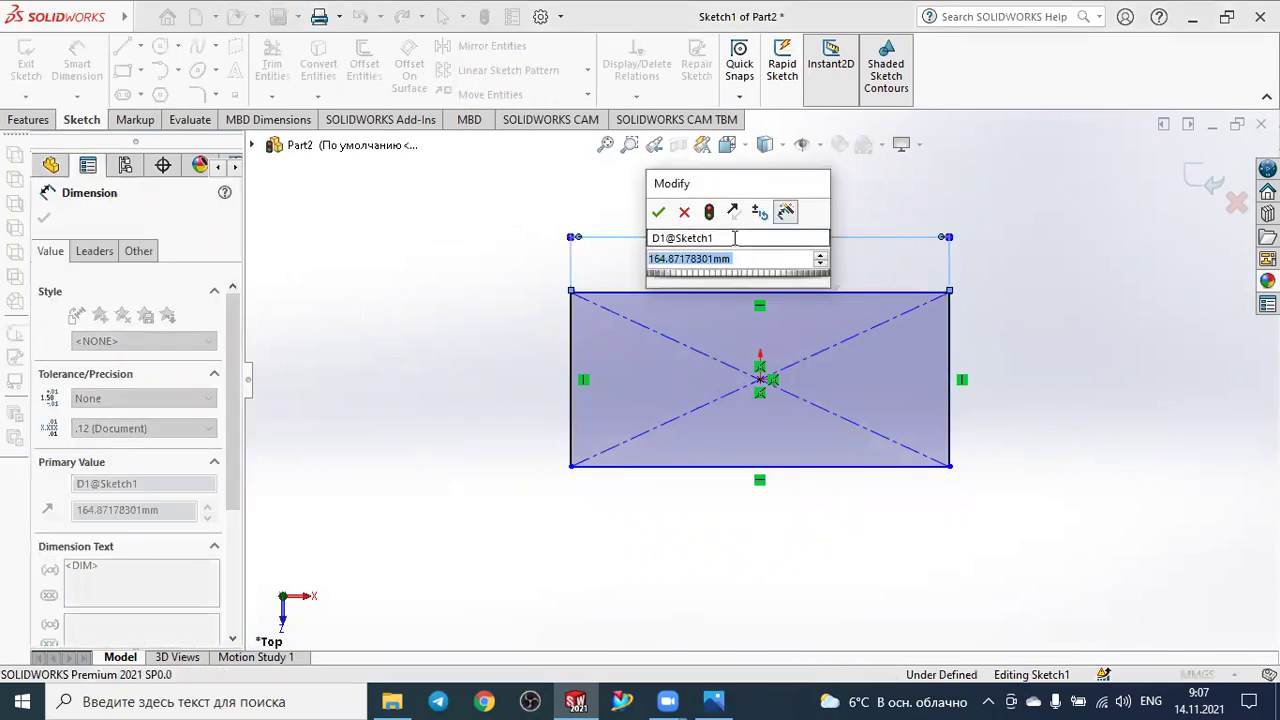
text(96)
key(Return)
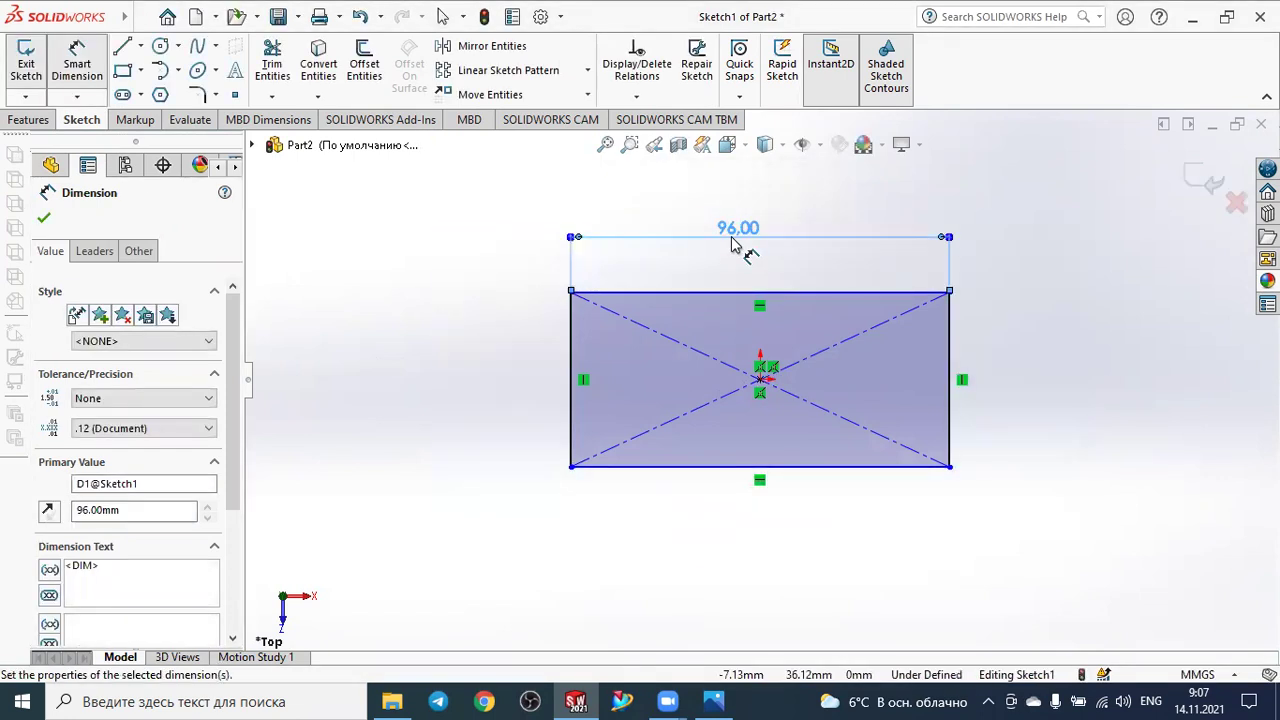
Dimension the rectangle's left edge to 64 mm, fully defining the sketch.
click(575, 344)
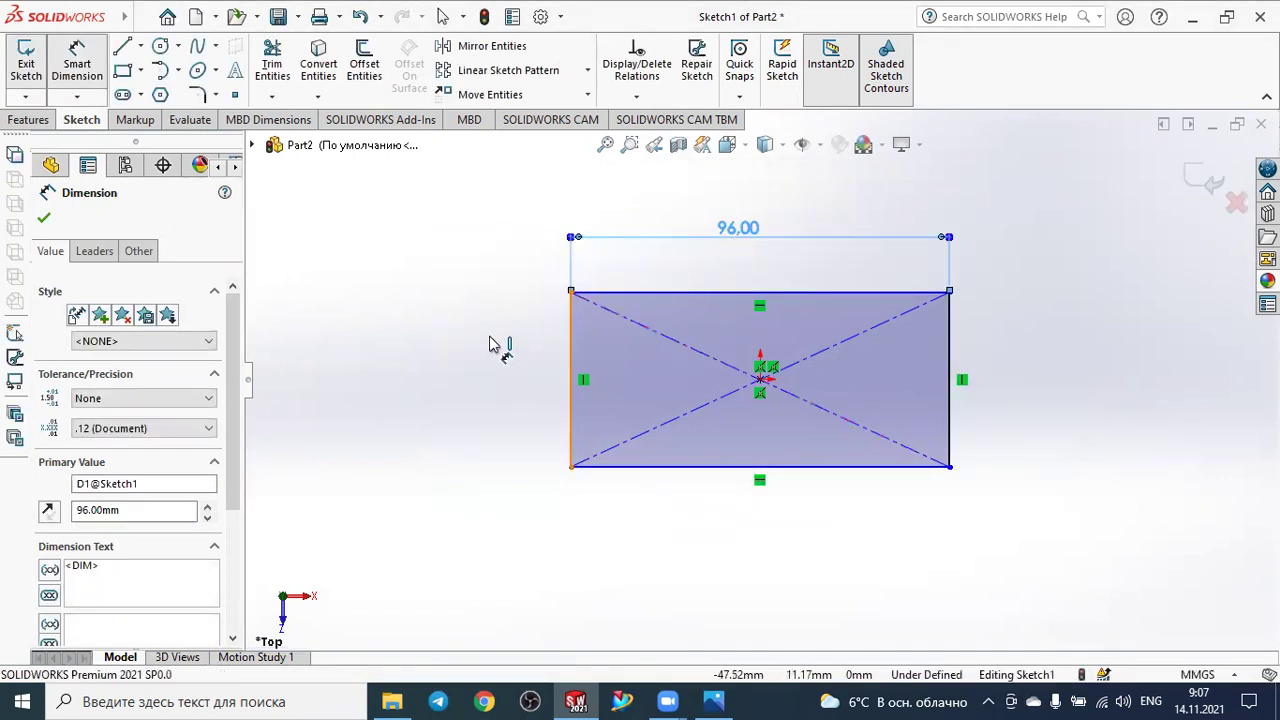
click(432, 342)
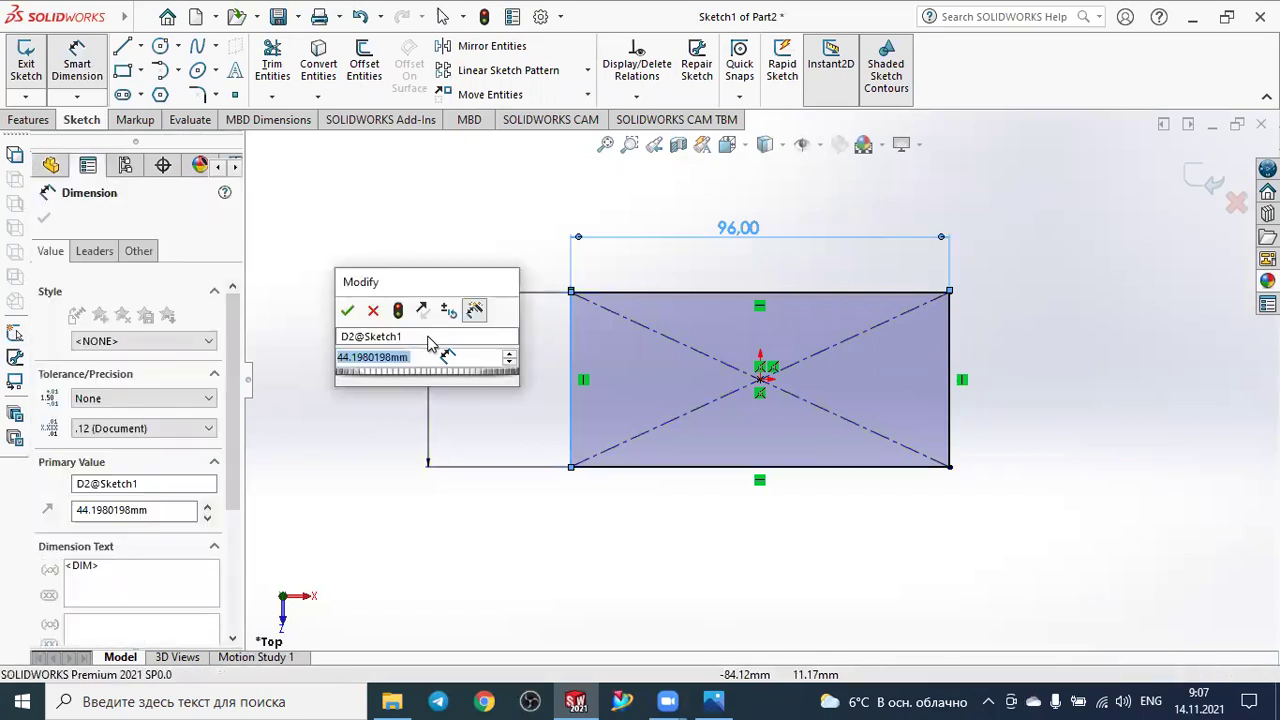
text(dd)
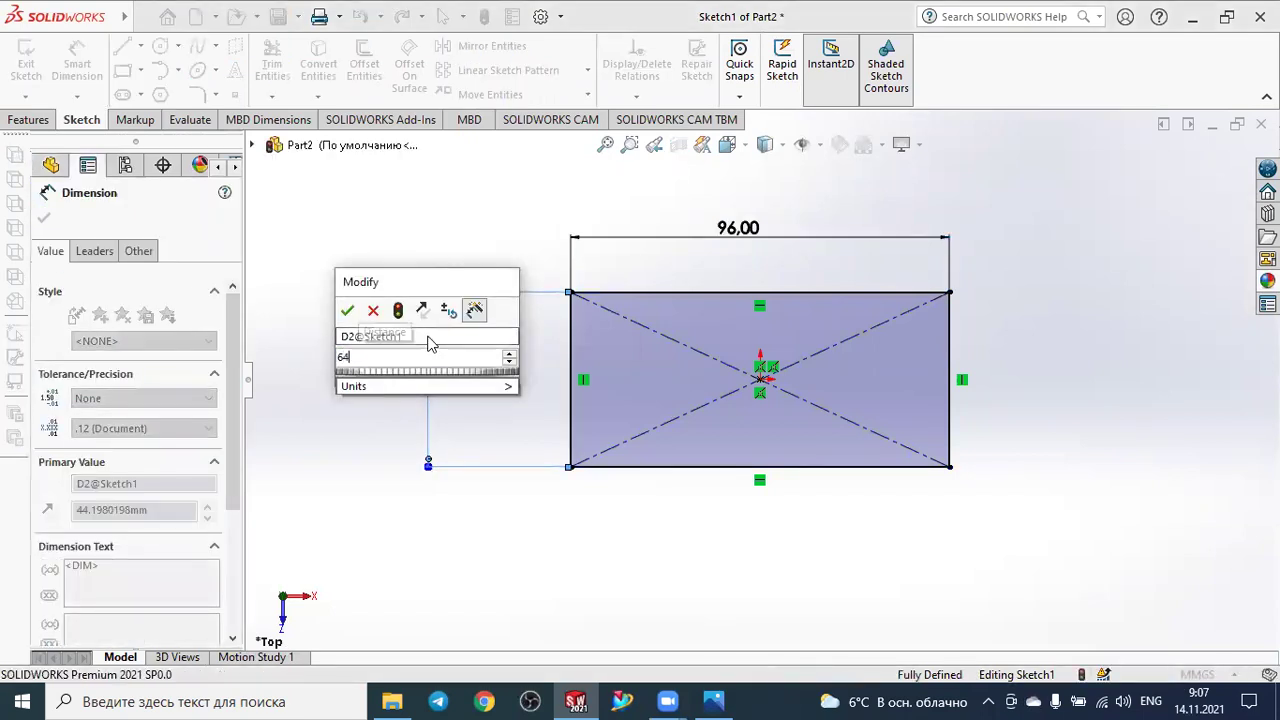
key(Escape)
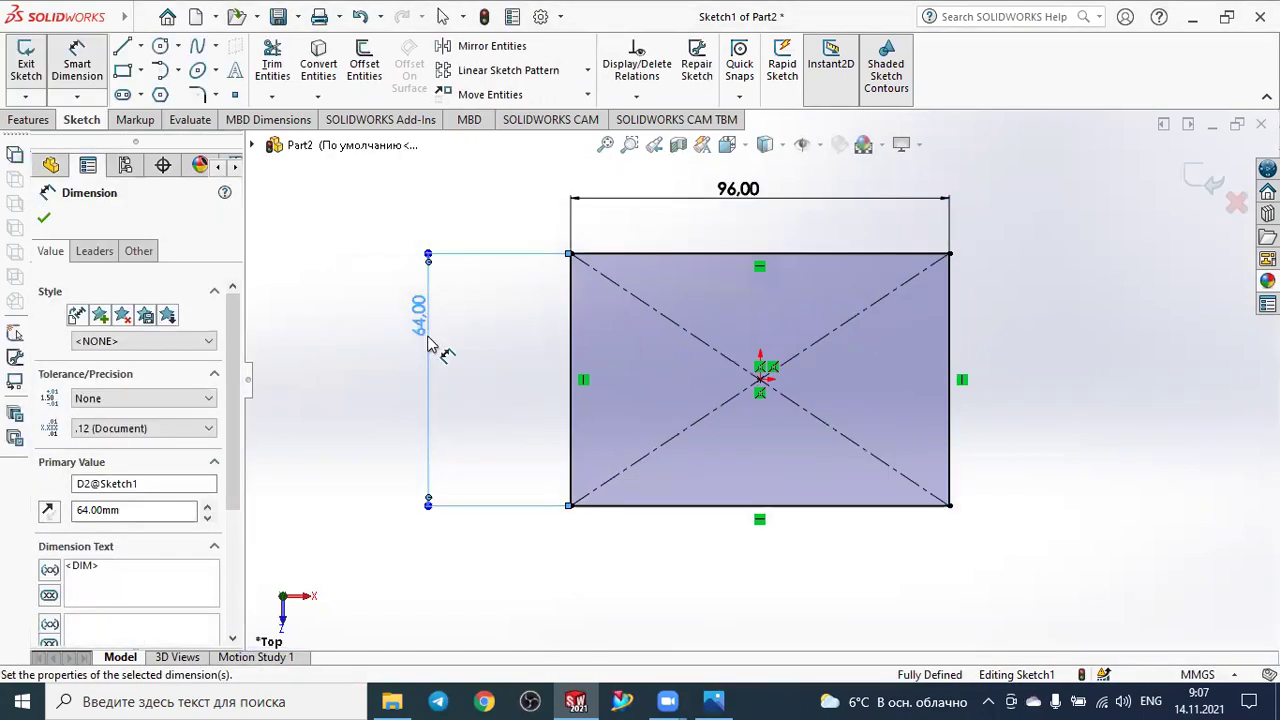
click(44, 222)
click(27, 124)
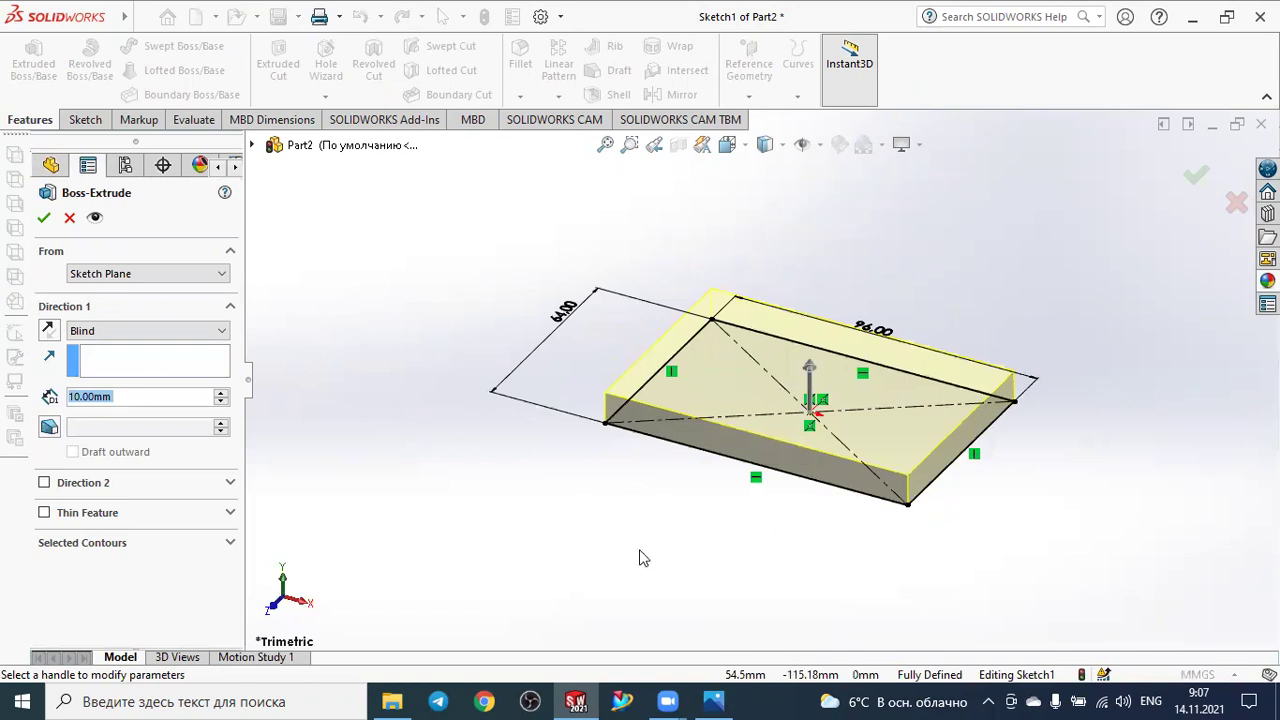
Extrude the rectangle 16 mm blind to form the base block.
click(572, 700)
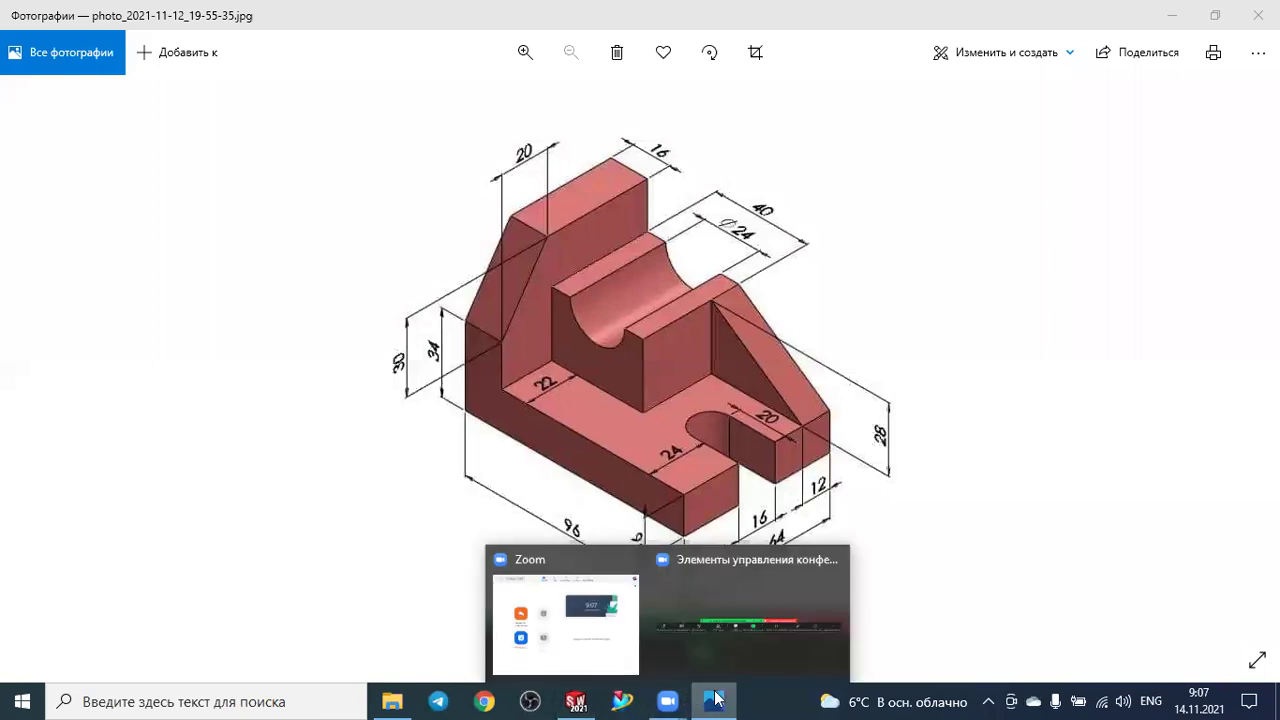
click(714, 700)
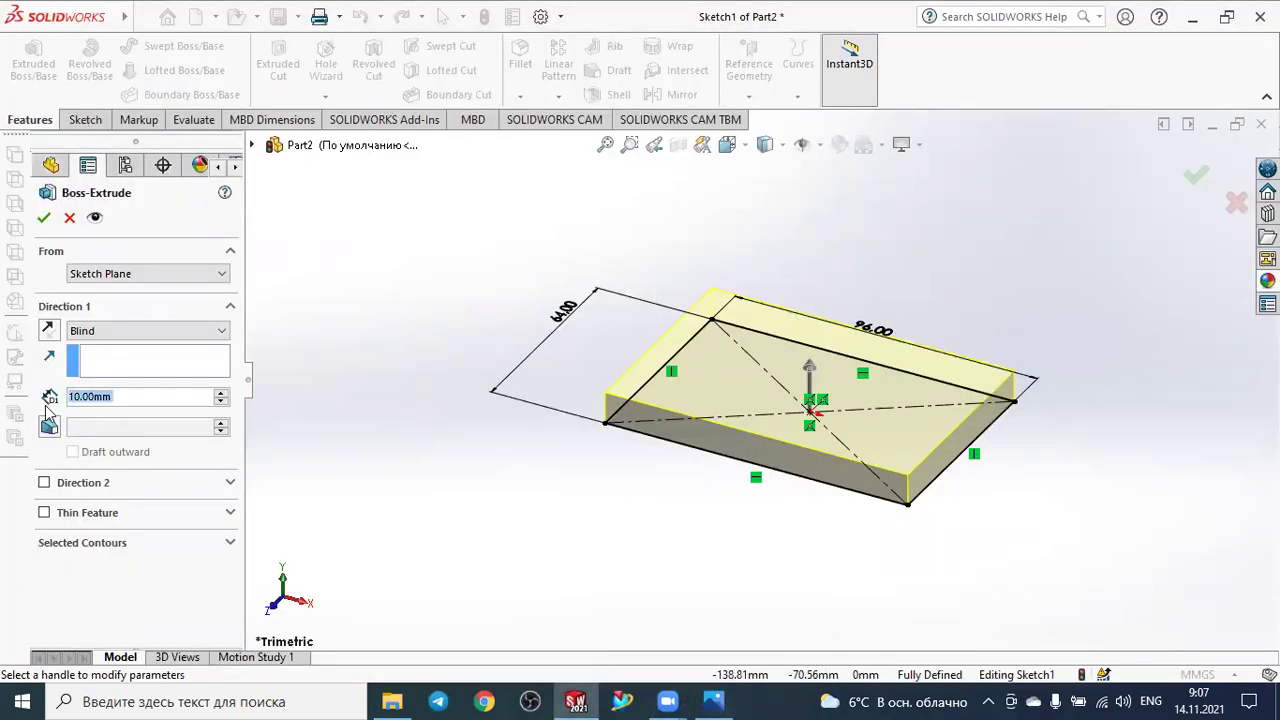
text(16)
key(Return)
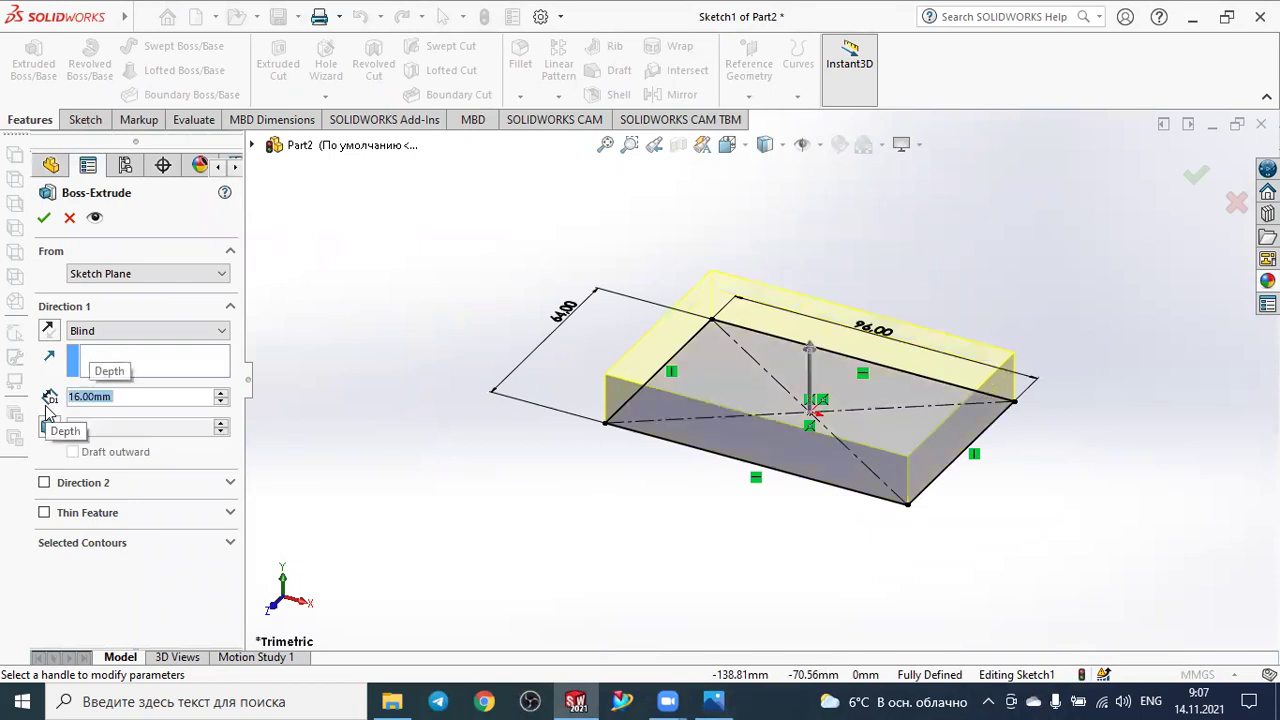
click(43, 217)
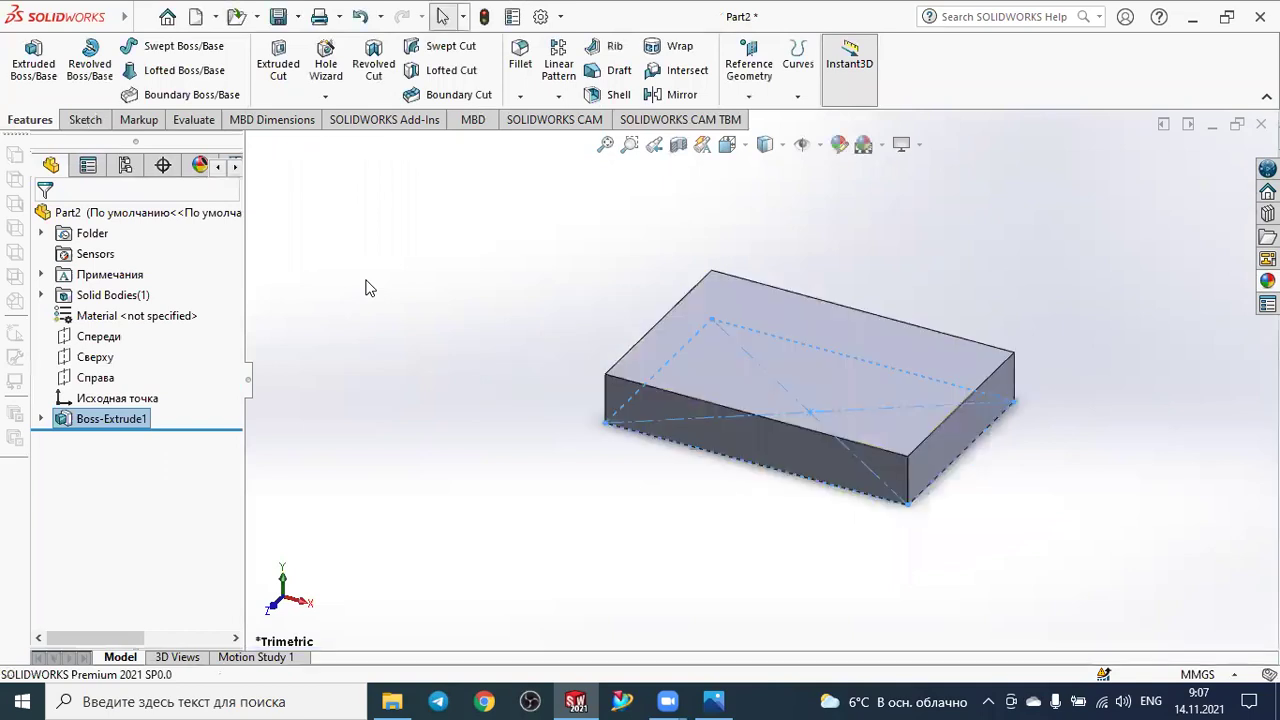
Start a sketch on the block's top face and draw a rectangle strip along its left edge.
click(86, 120)
click(28, 55)
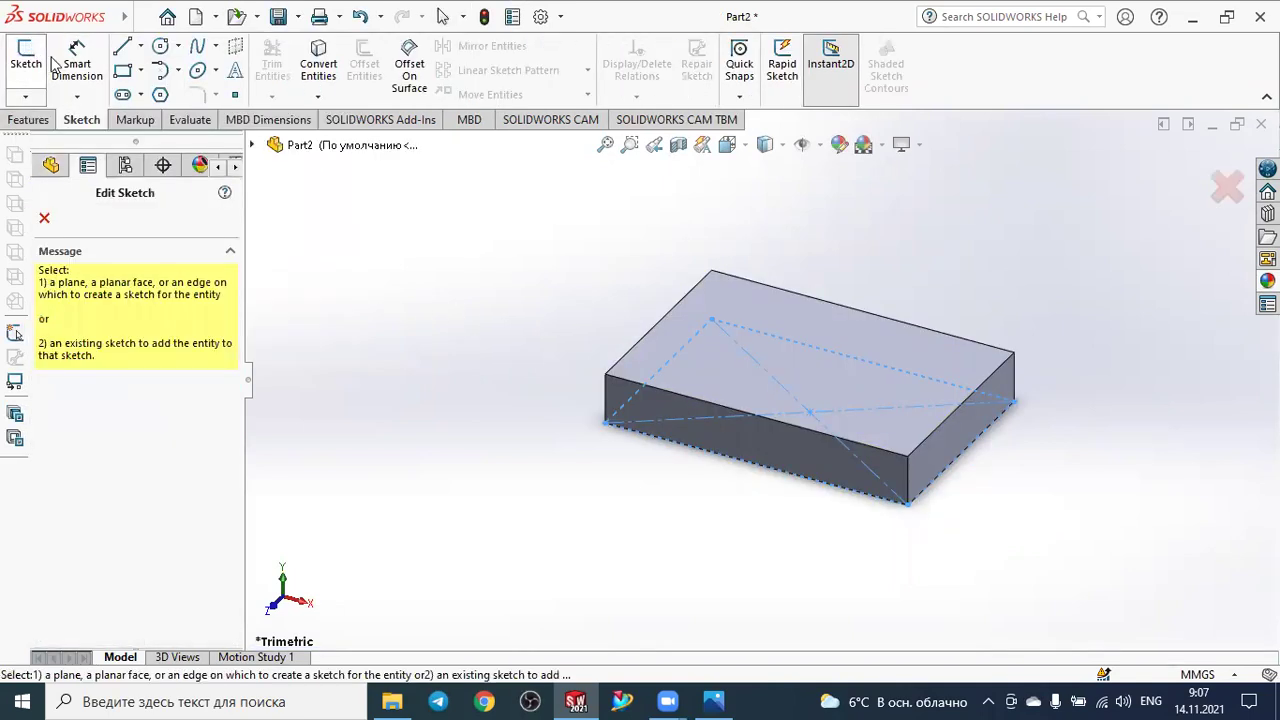
click(700, 300)
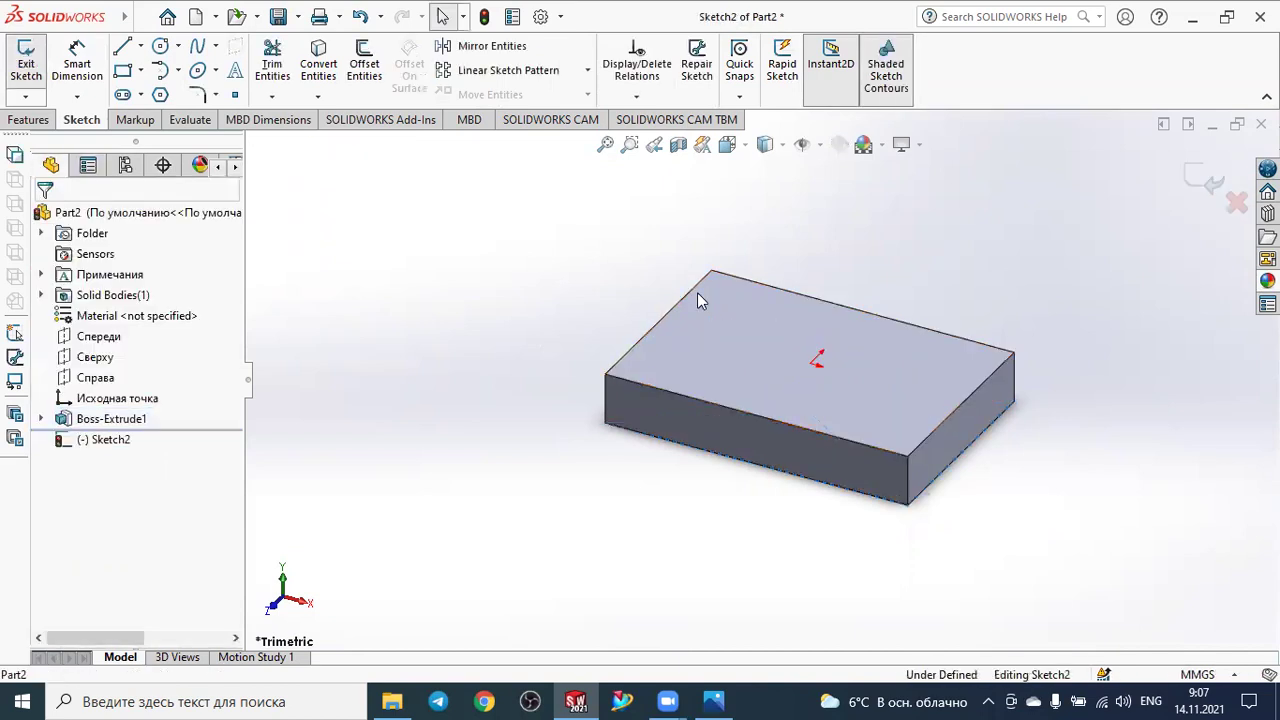
click(108, 445)
click(153, 420)
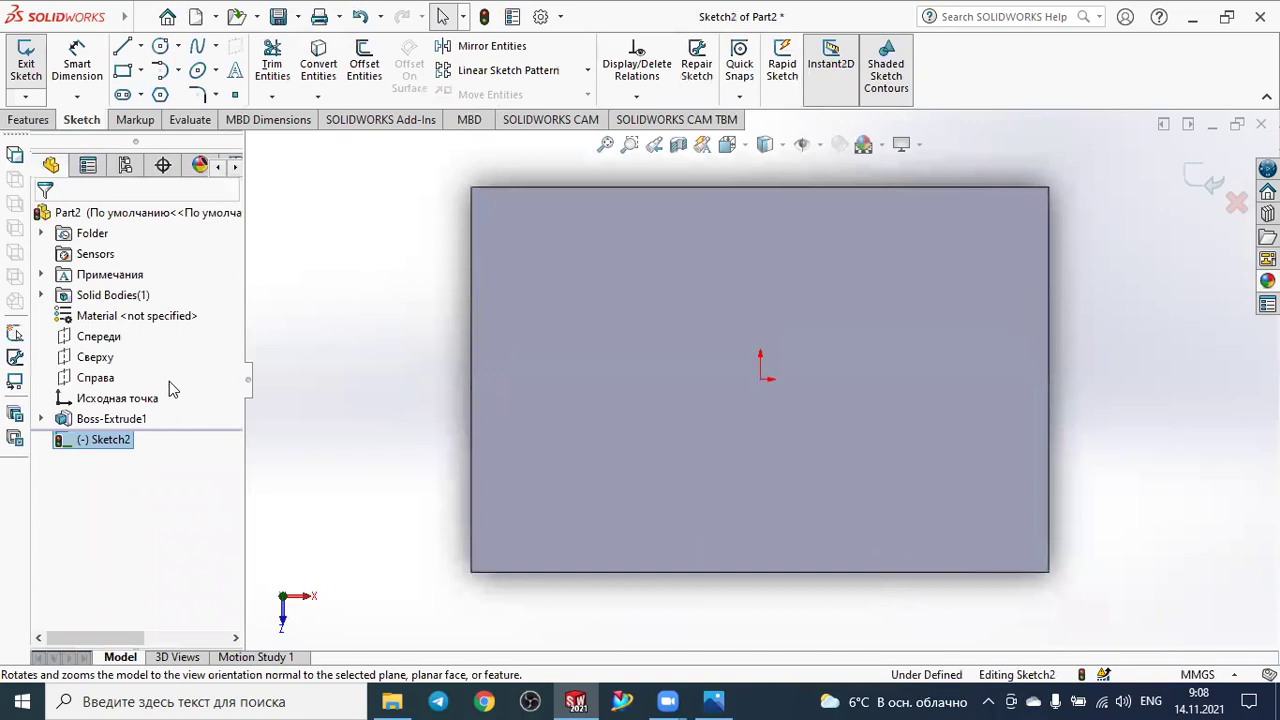
click(122, 70)
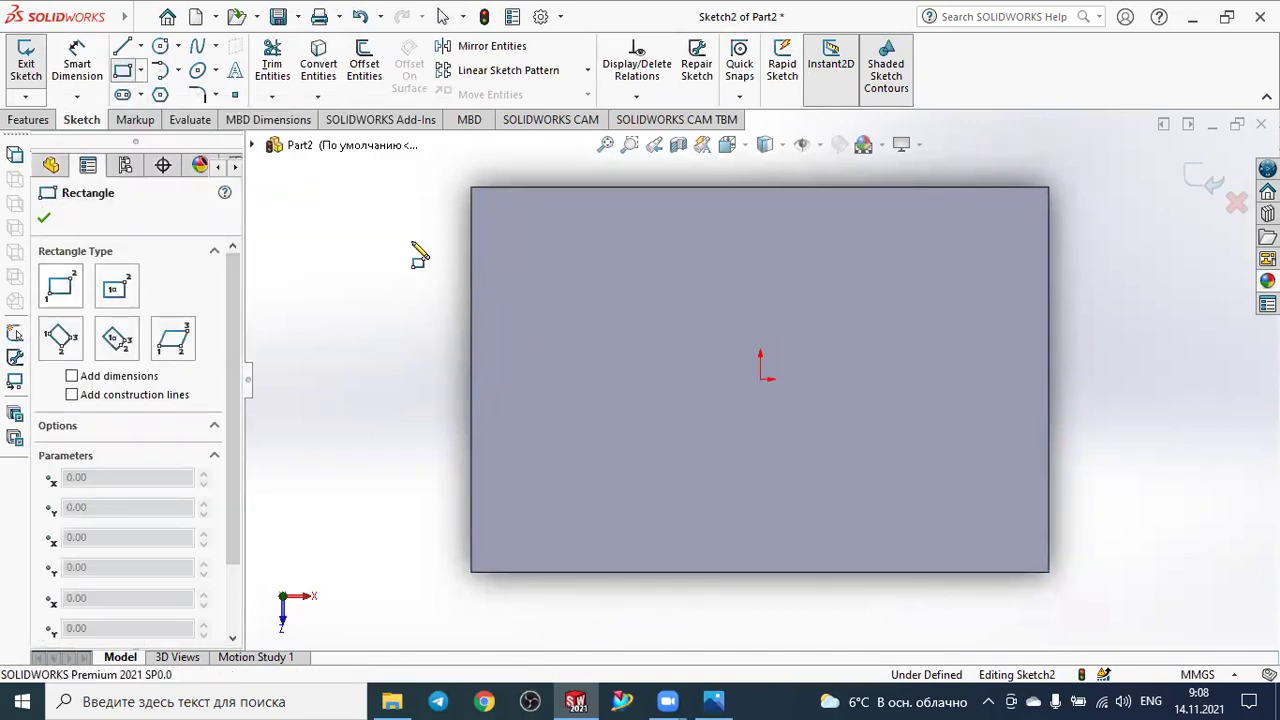
click(471, 187)
click(578, 457)
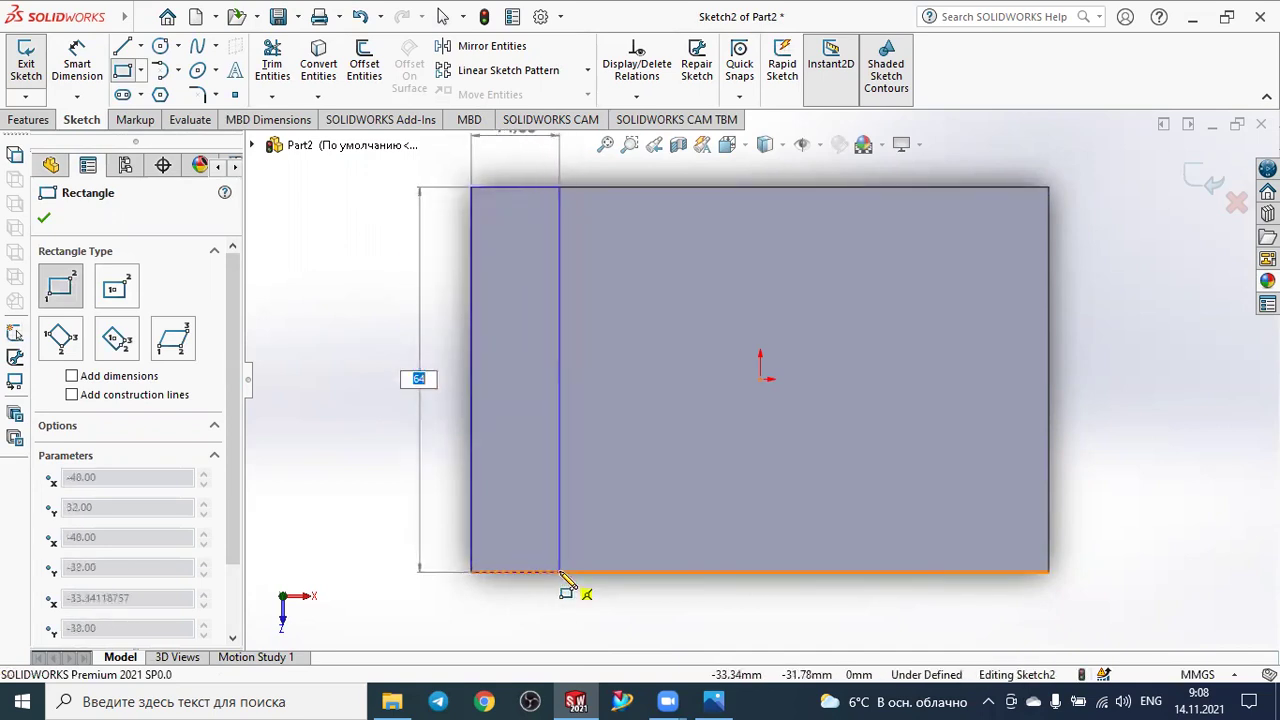
click(559, 572)
key(Escape)
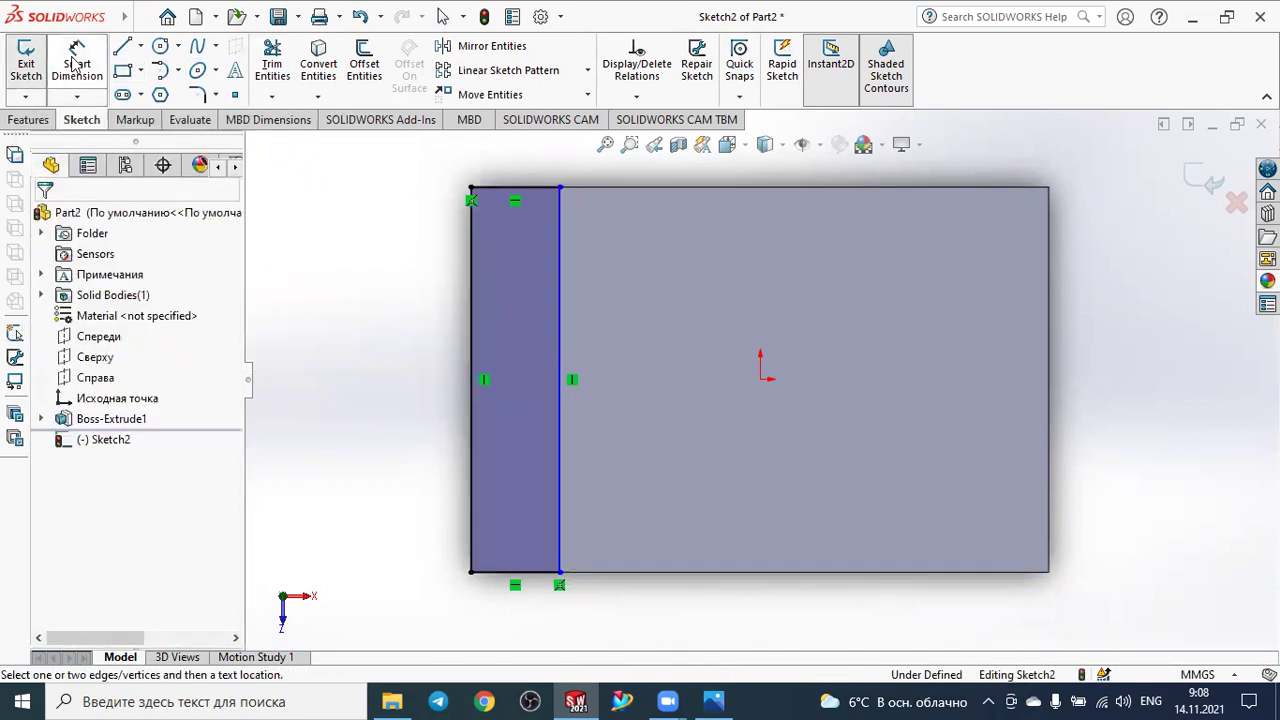
Dimension the strip's top edge to 16 mm width.
click(503, 188)
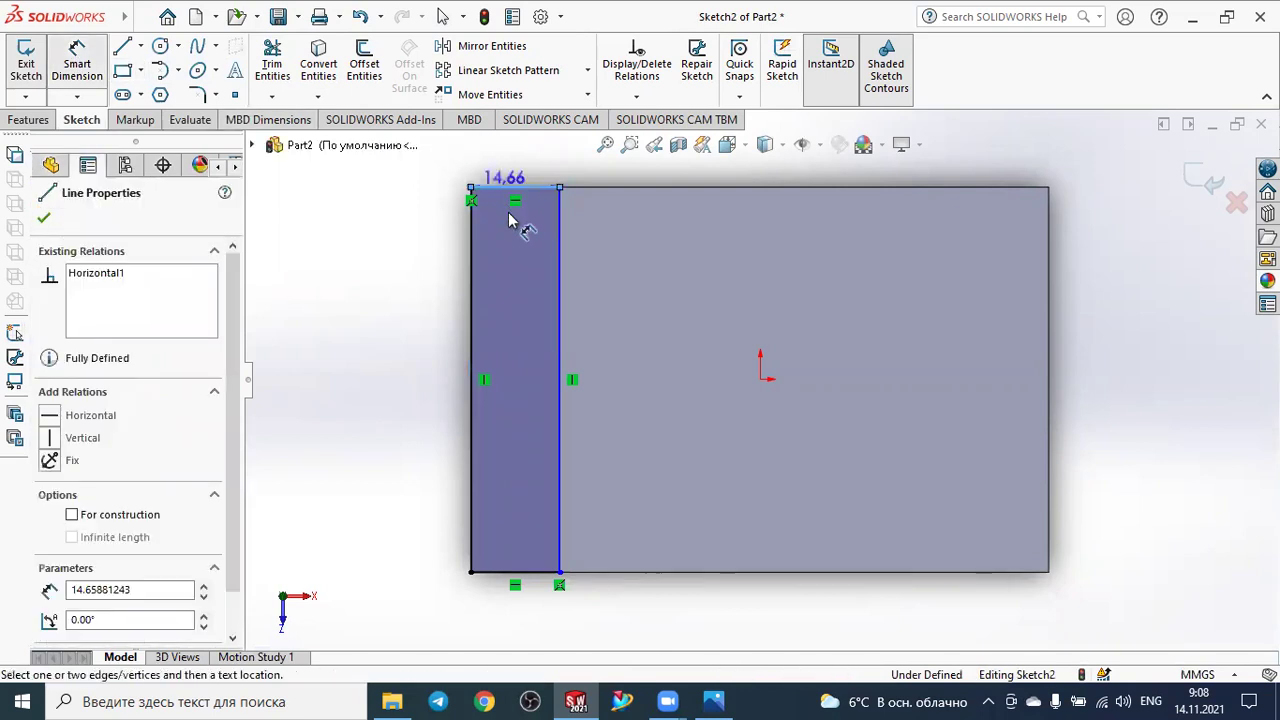
click(358, 245)
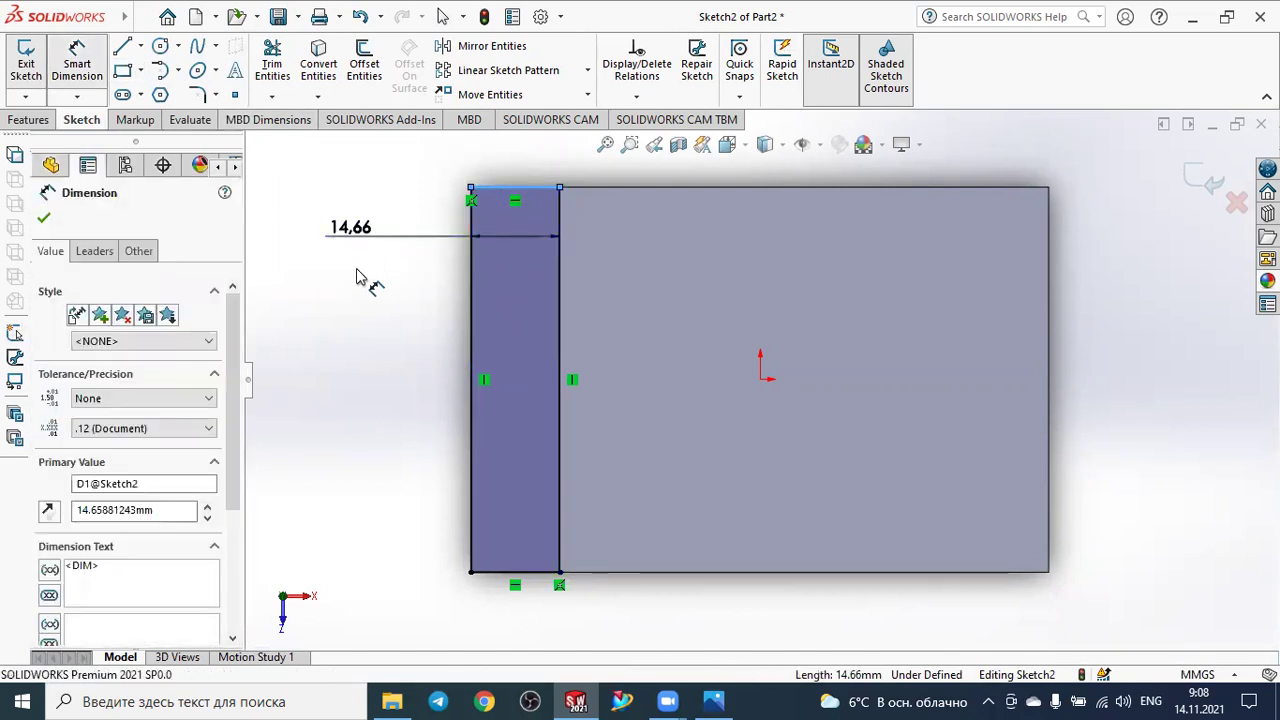
text(16)
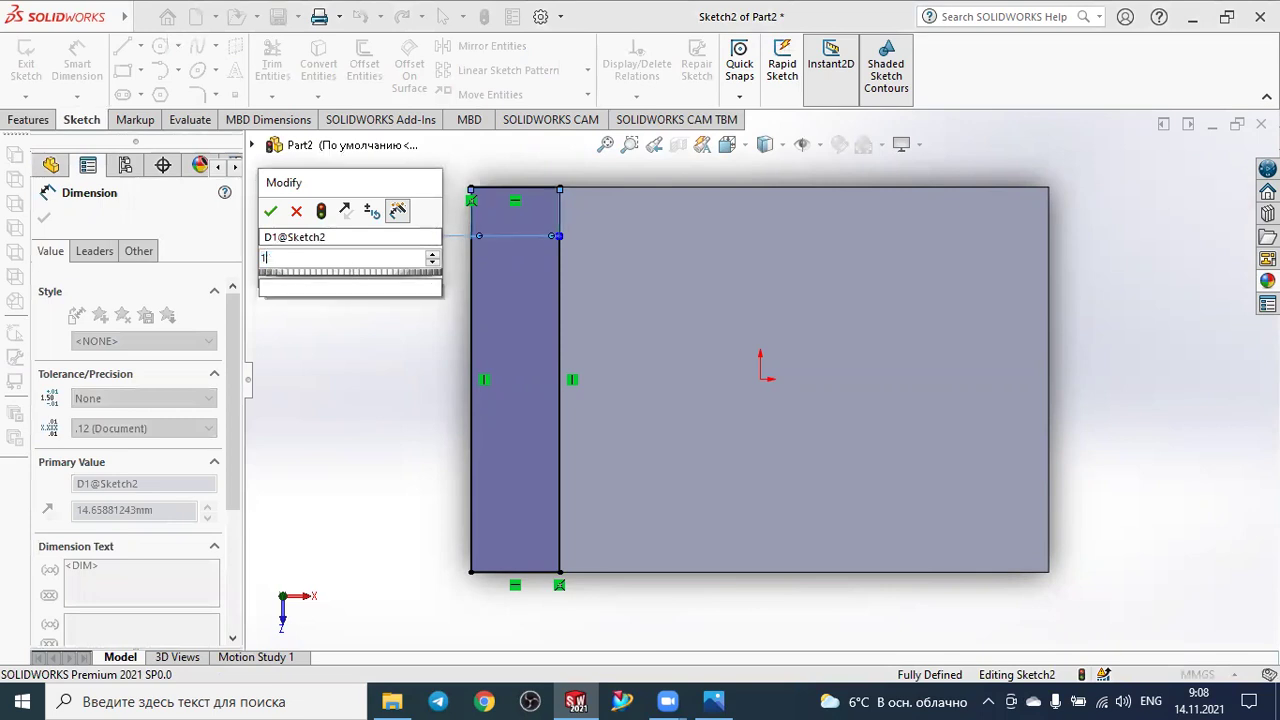
key(Return)
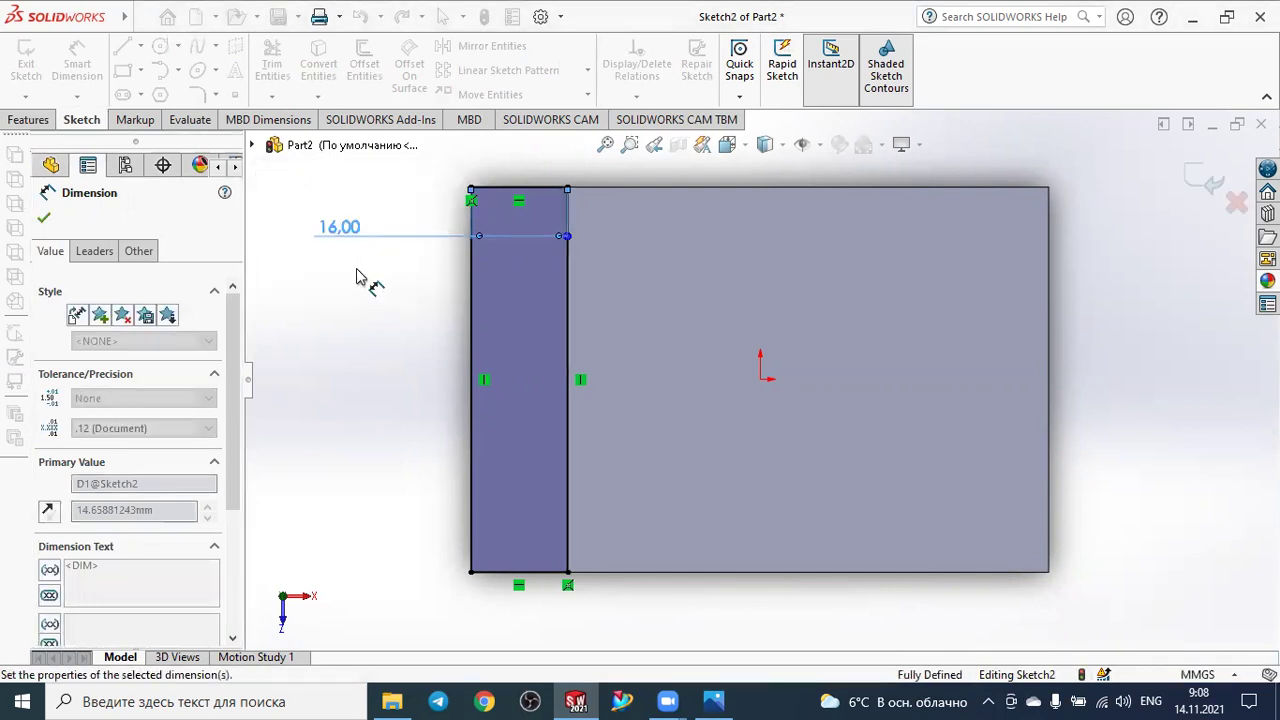
key(Escape)
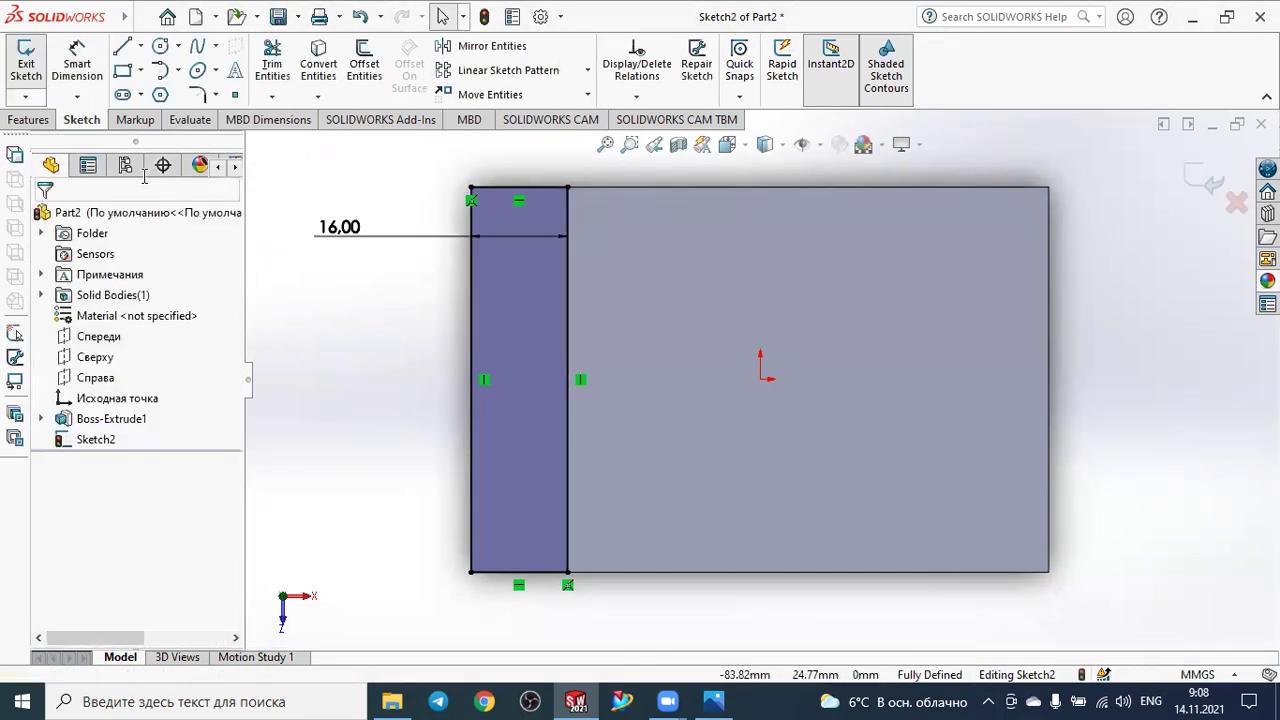
click(30, 120)
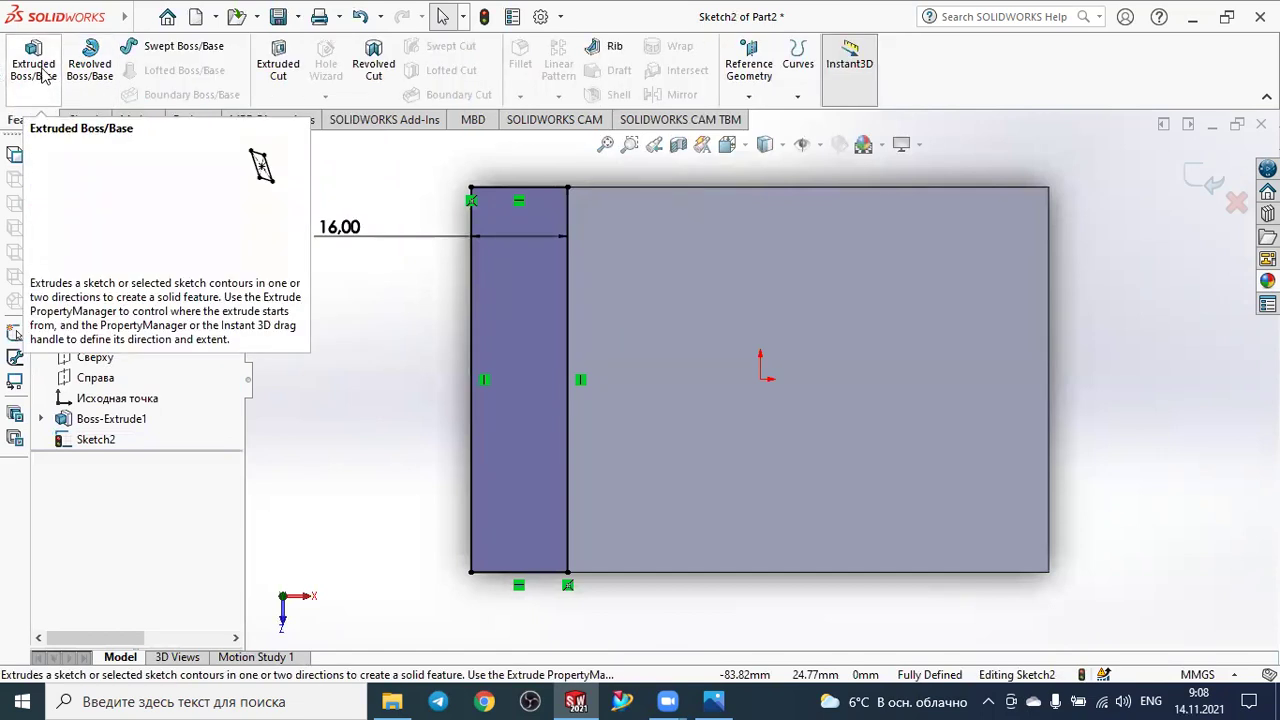
Extrude the strip 50 mm (36+30-16) upward to form the upright wall.
click(35, 62)
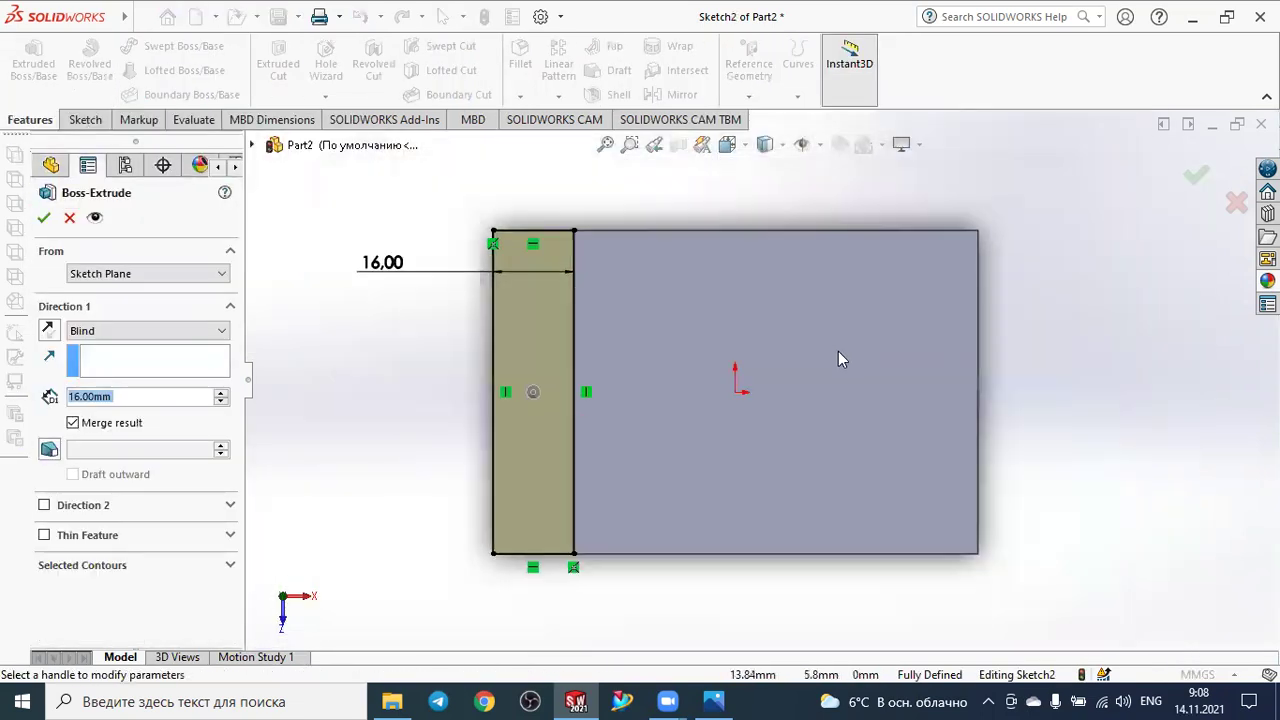
scroll(966, 390, up, 2)
mouse_move(966, 366)
middle_down()
mouse_move(848, 261)
mouse_move(891, 251)
middle_up()
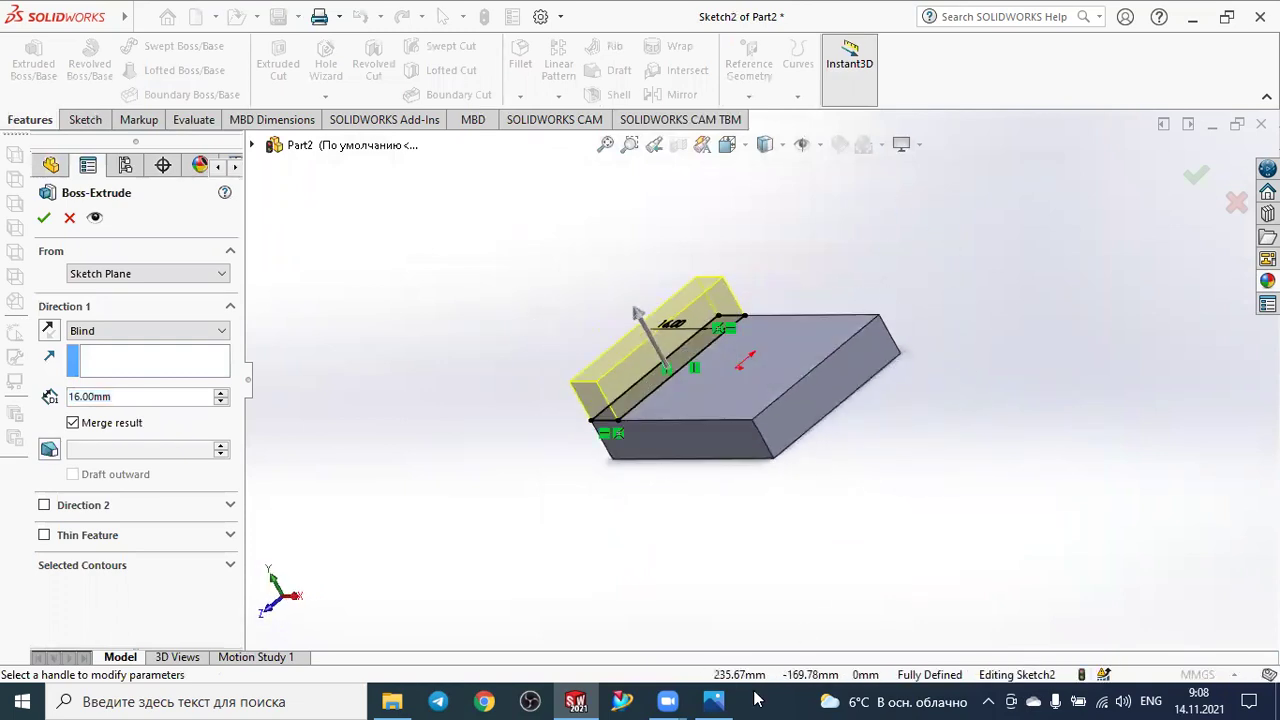
click(713, 700)
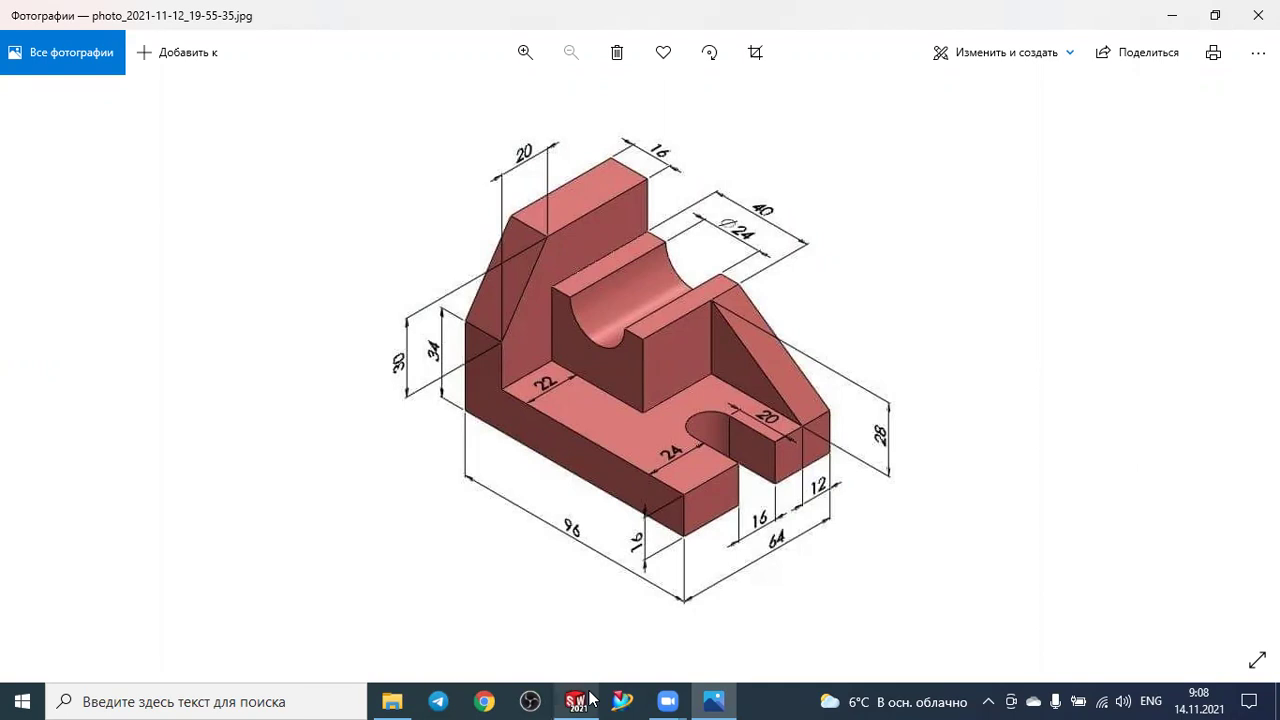
click(715, 699)
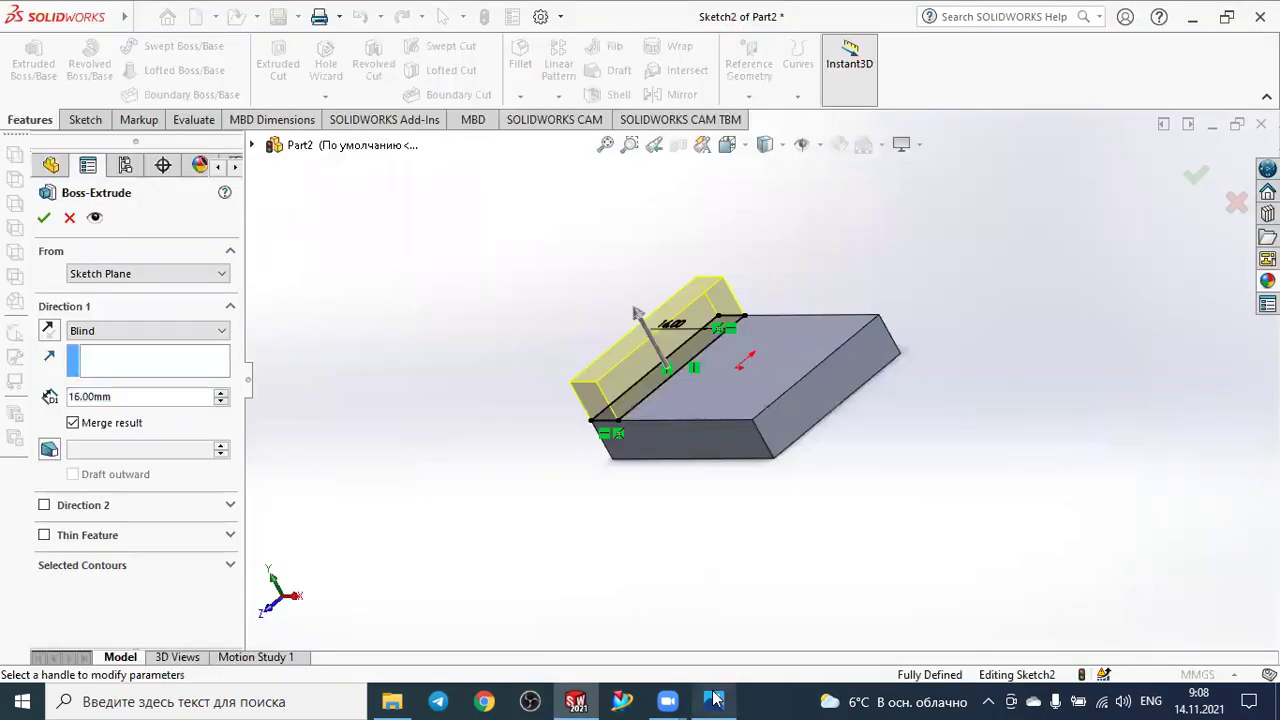
click(120, 396)
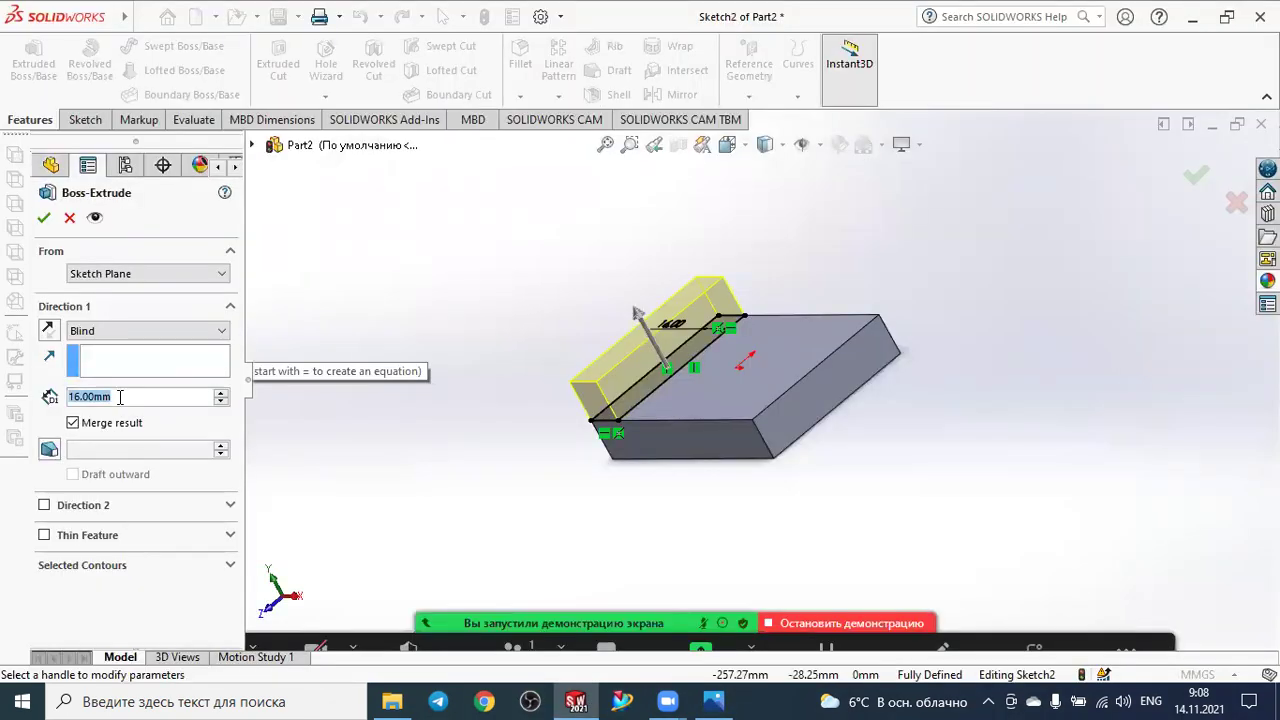
text(36)
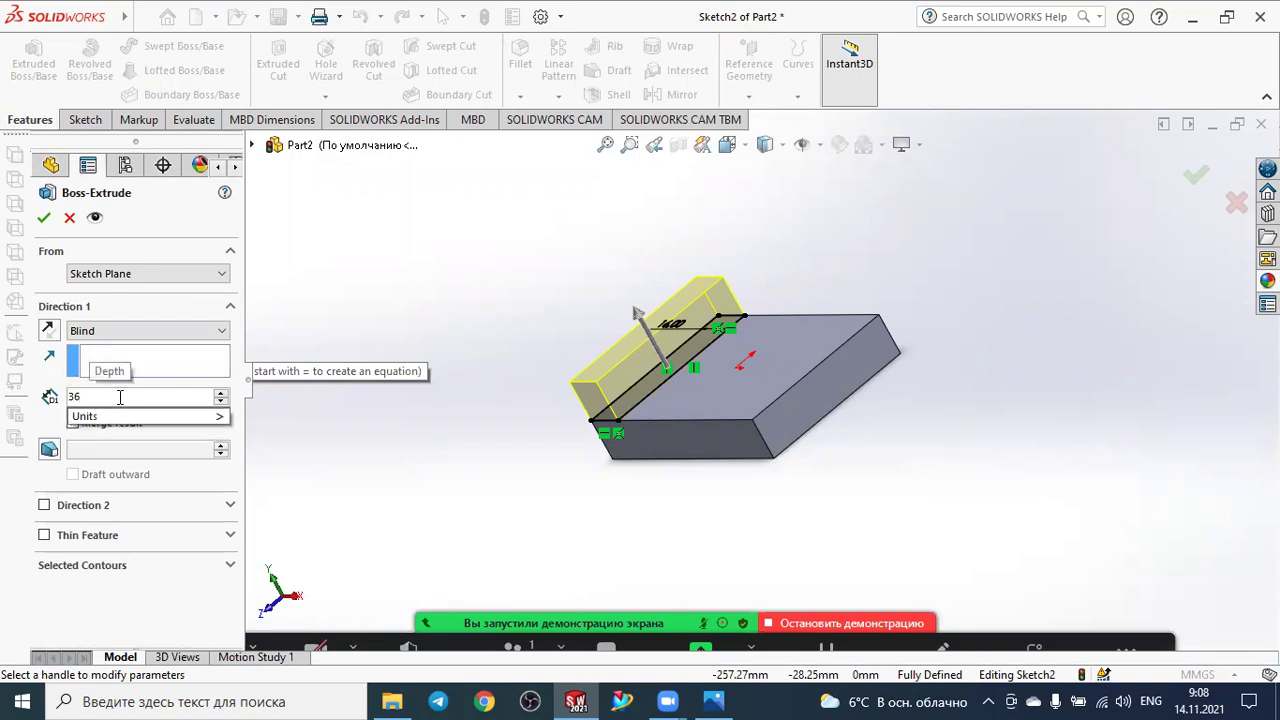
text(+30-)
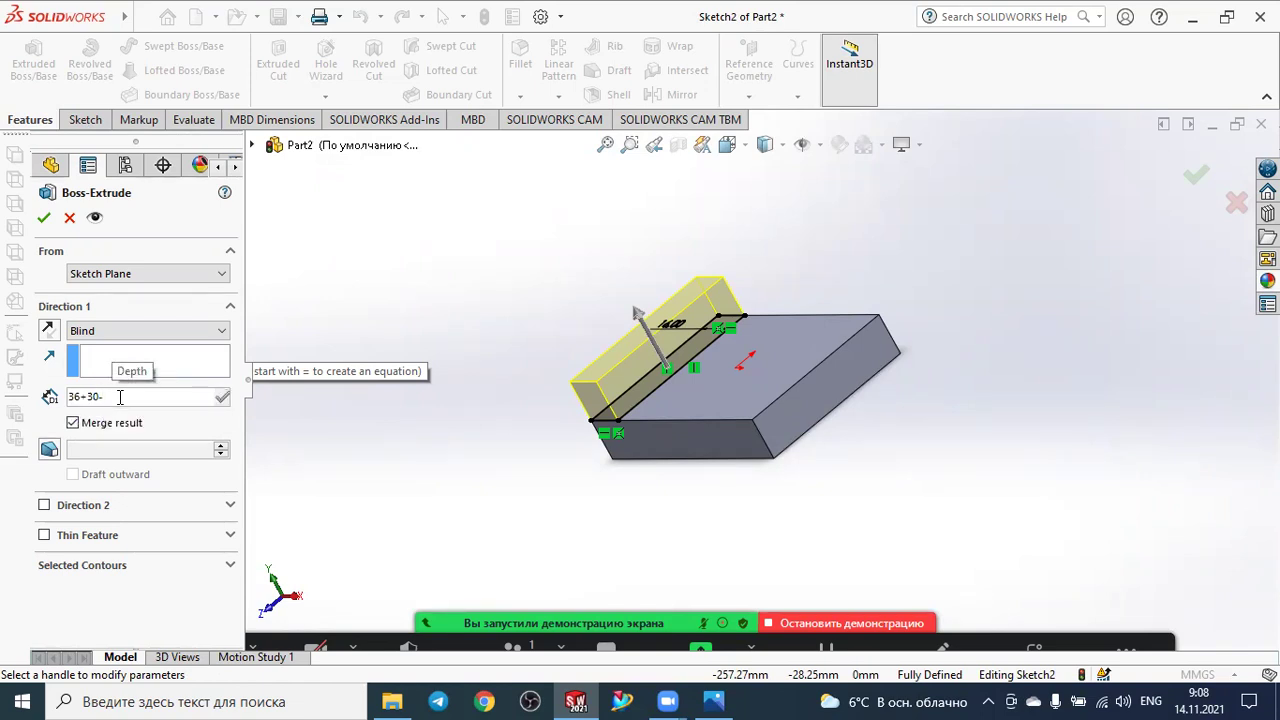
text(15)
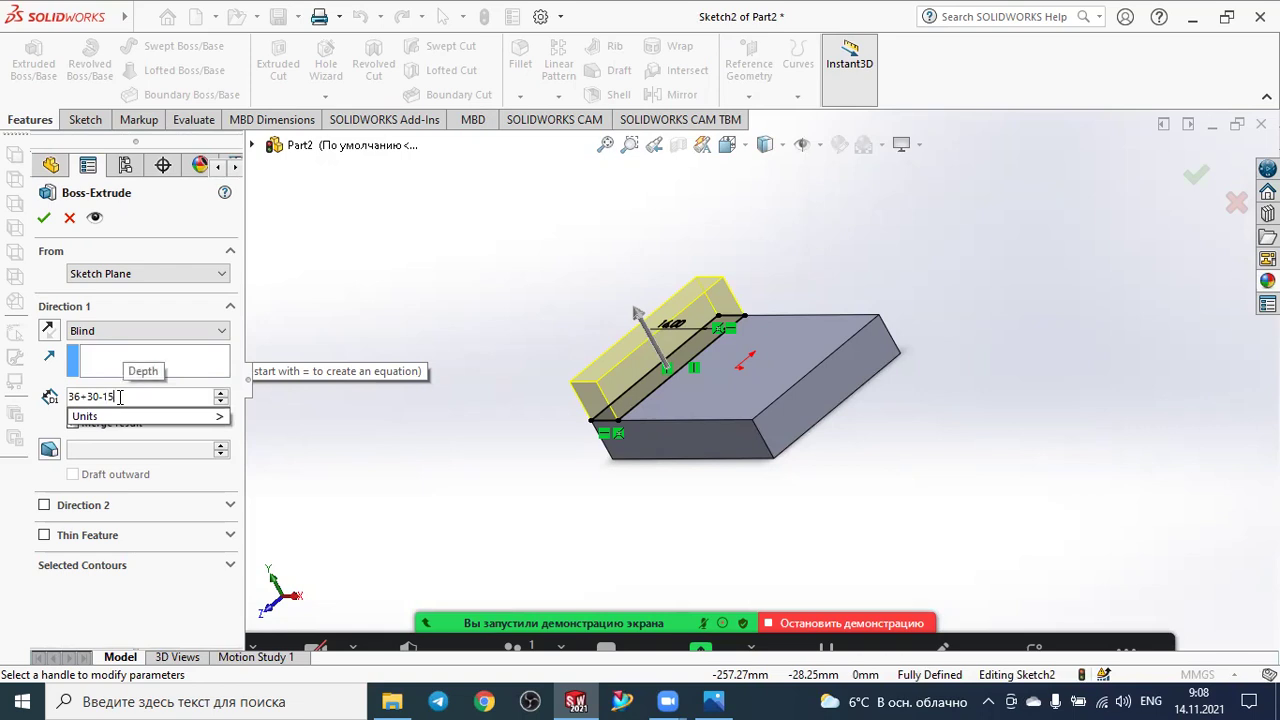
key(BackSpace)
text(6)
key(Return)
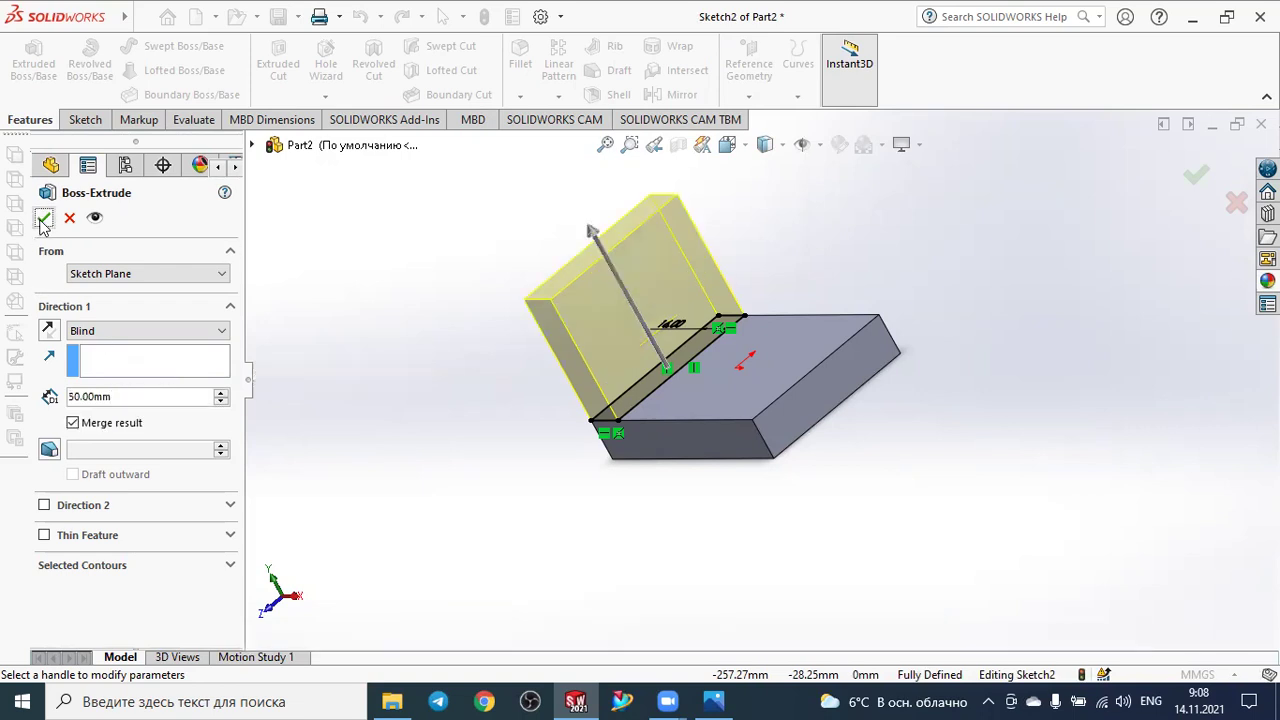
click(43, 217)
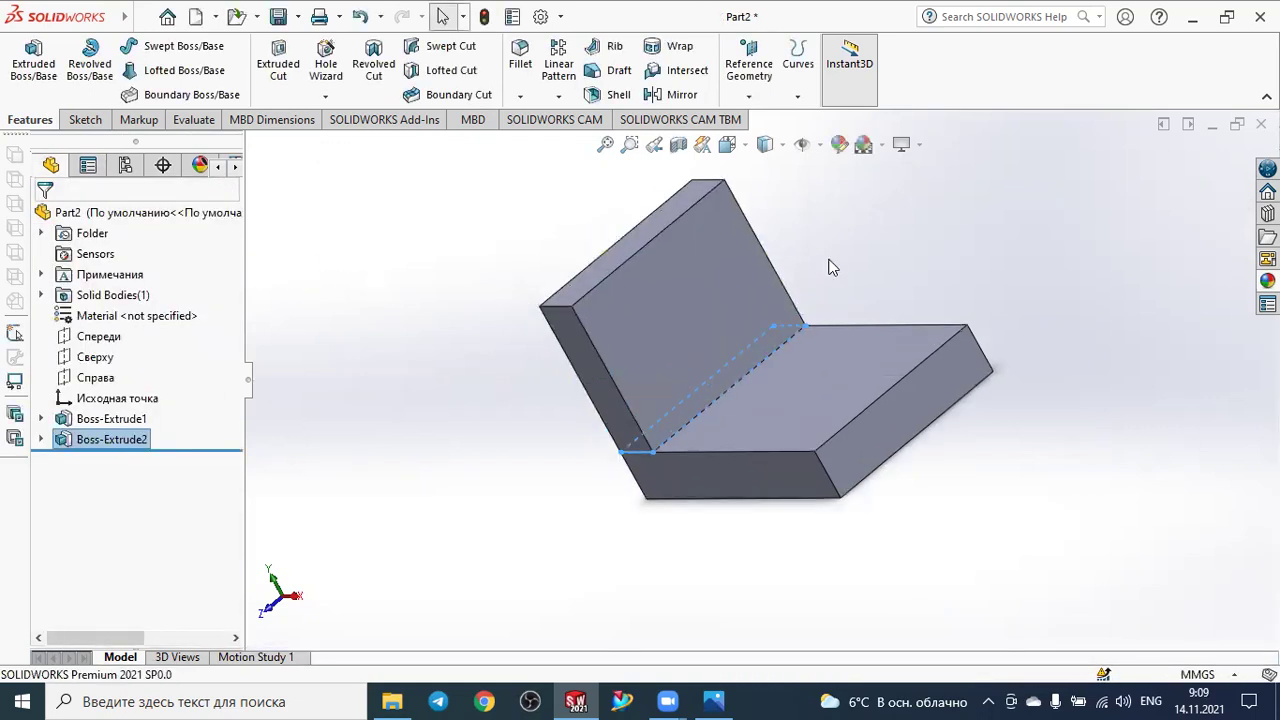
On the wall's inner face, sketch lines closing a triangle at the top outer corner.
middle_drag(828, 267, 890, 267)
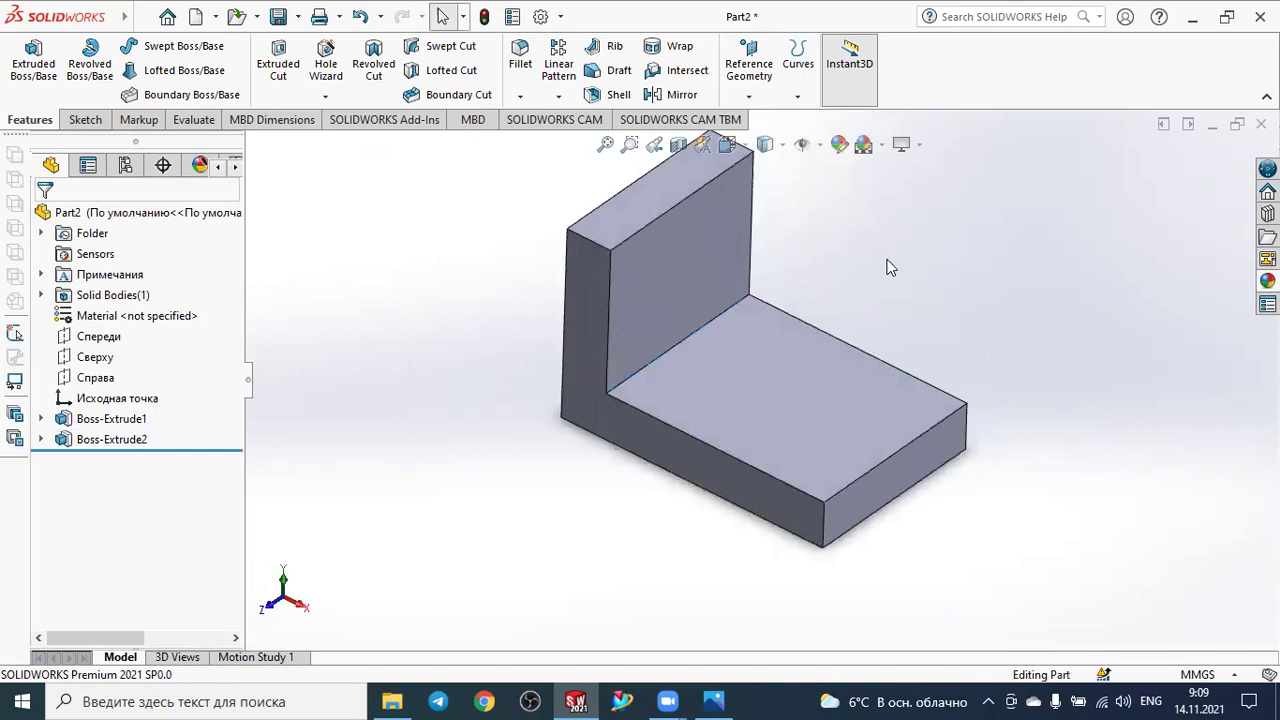
click(82, 120)
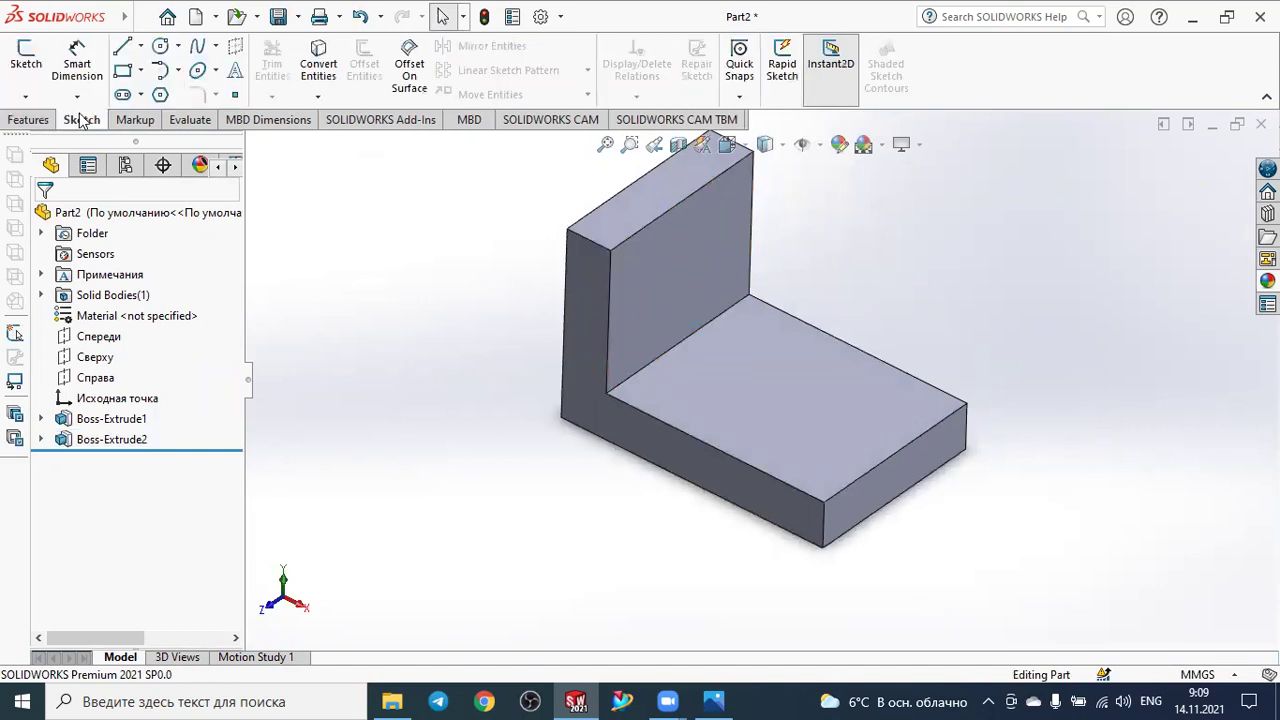
click(26, 60)
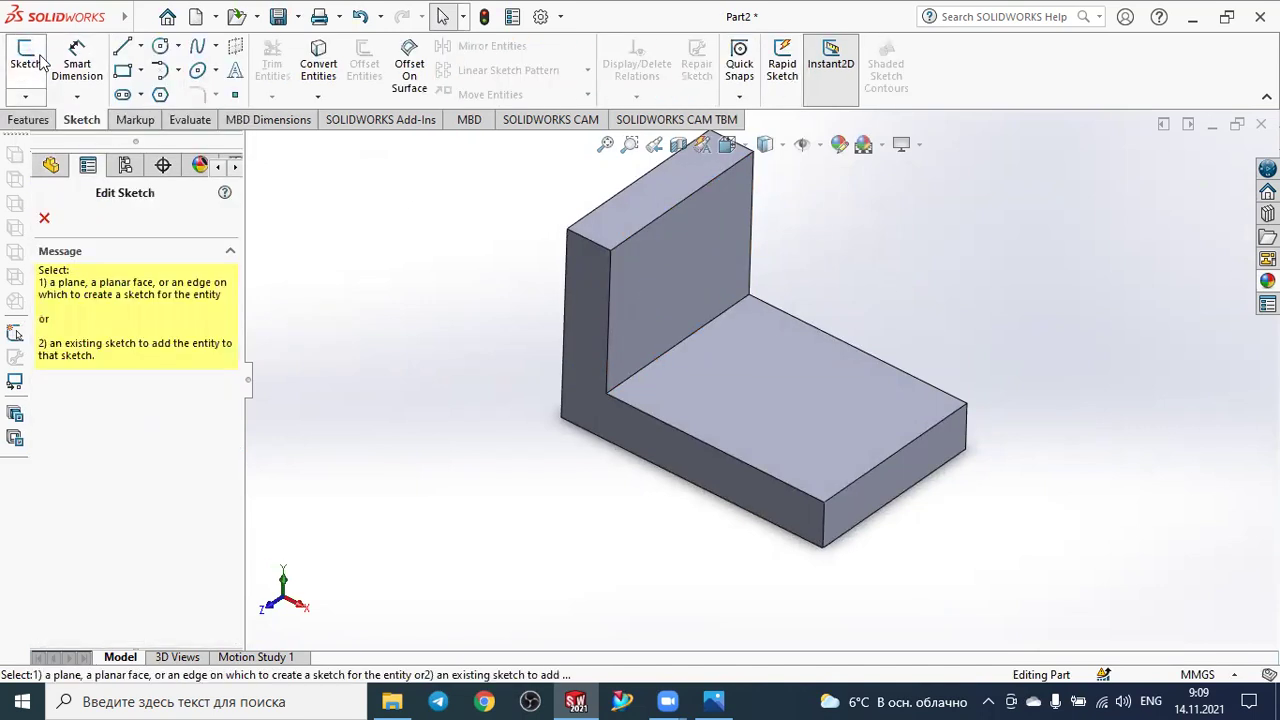
click(651, 261)
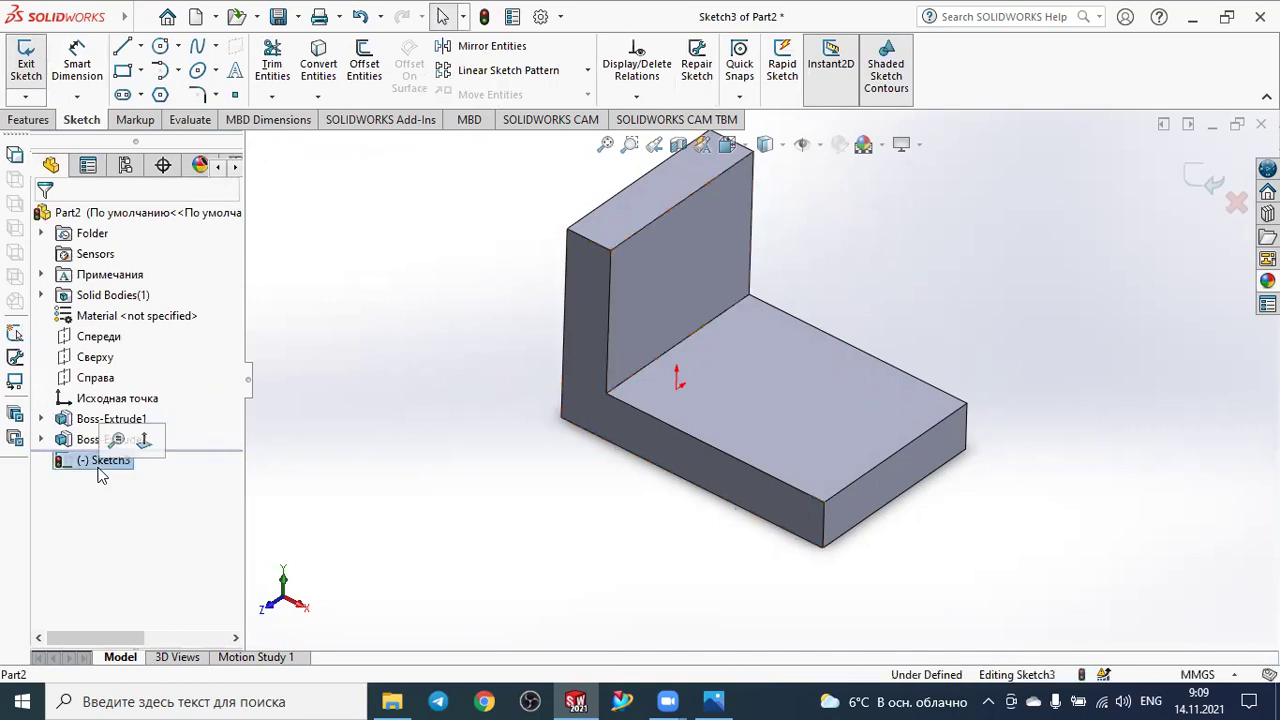
click(145, 440)
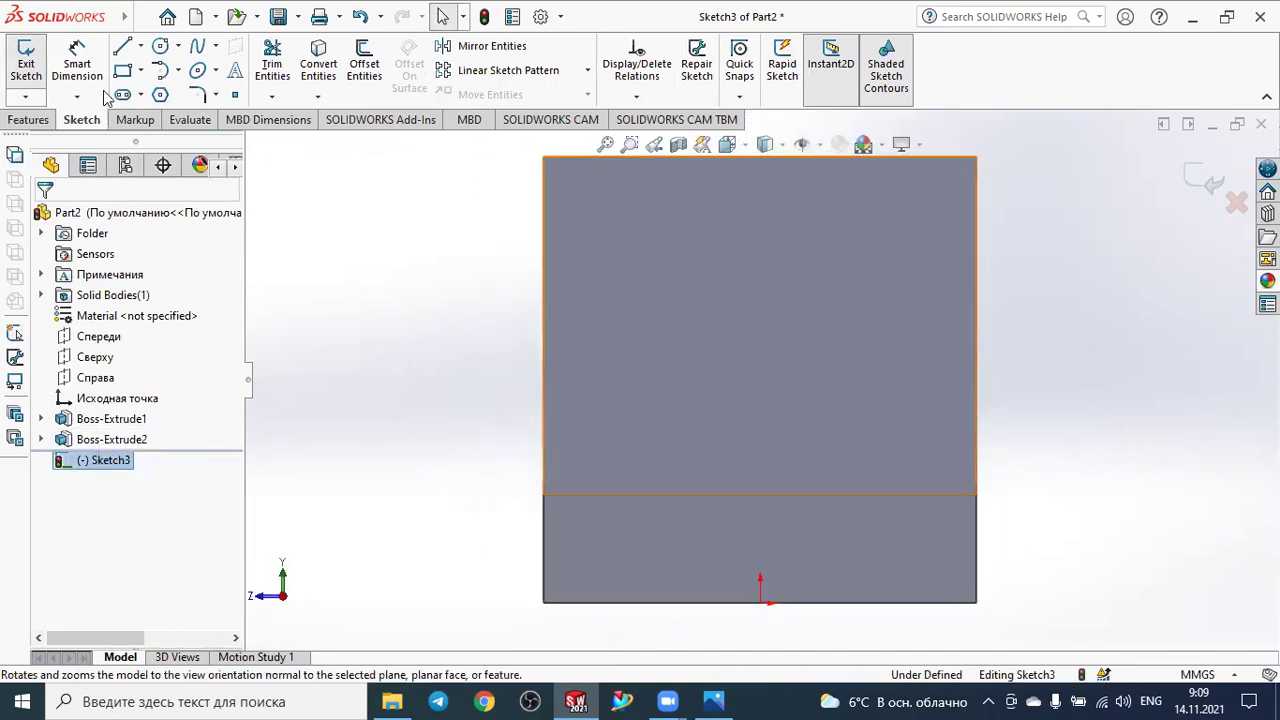
click(122, 46)
mouse_move(544, 158)
mouse_down()
mouse_move(544, 350)
mouse_move(737, 168)
mouse_up()
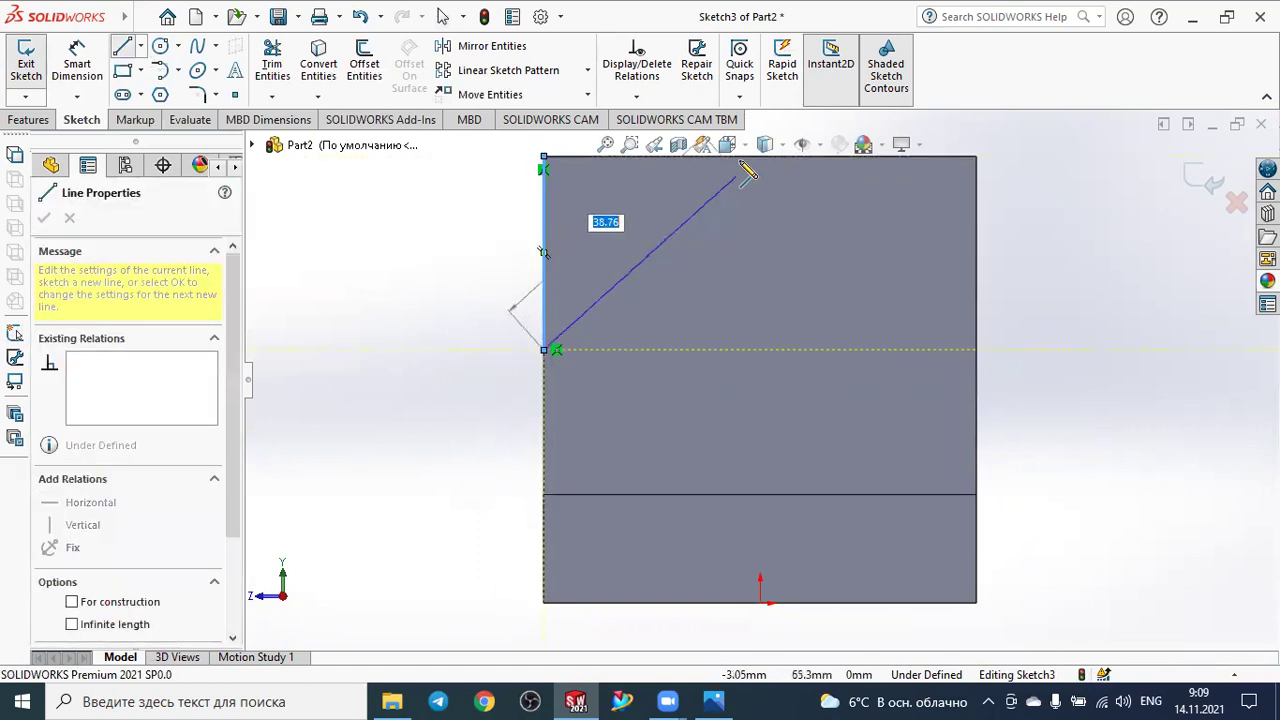
click(544, 158)
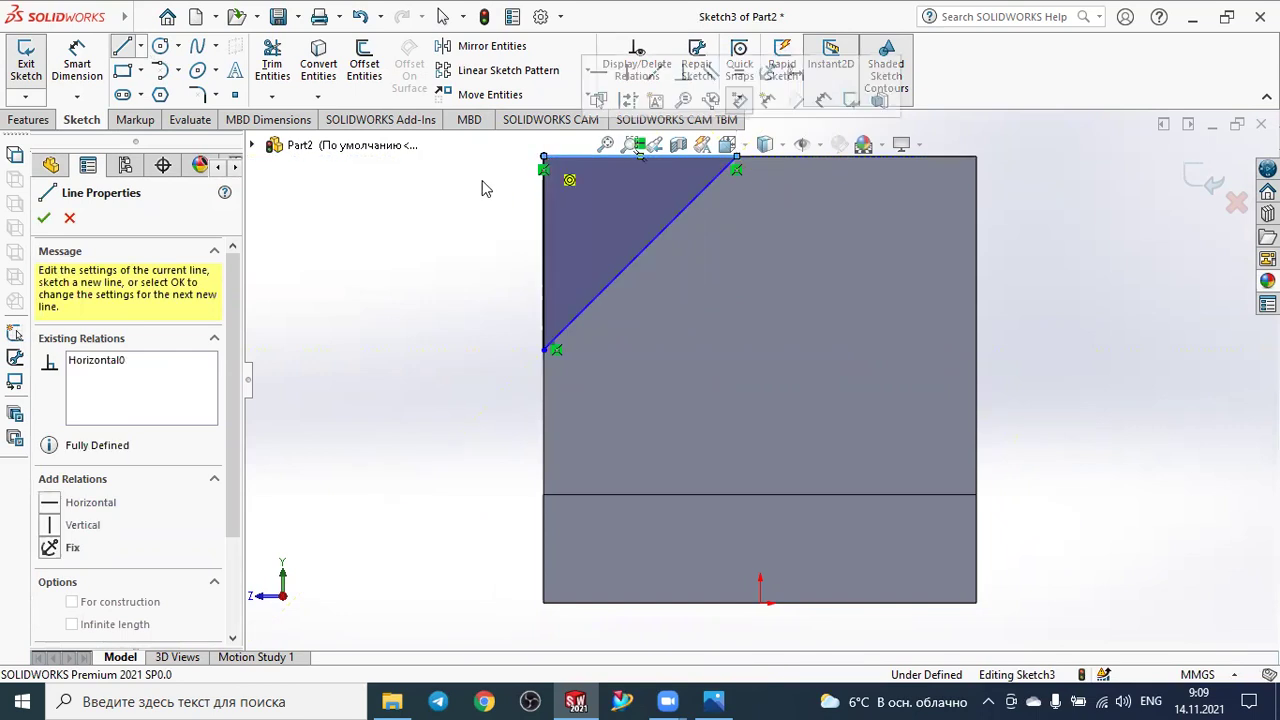
click(45, 219)
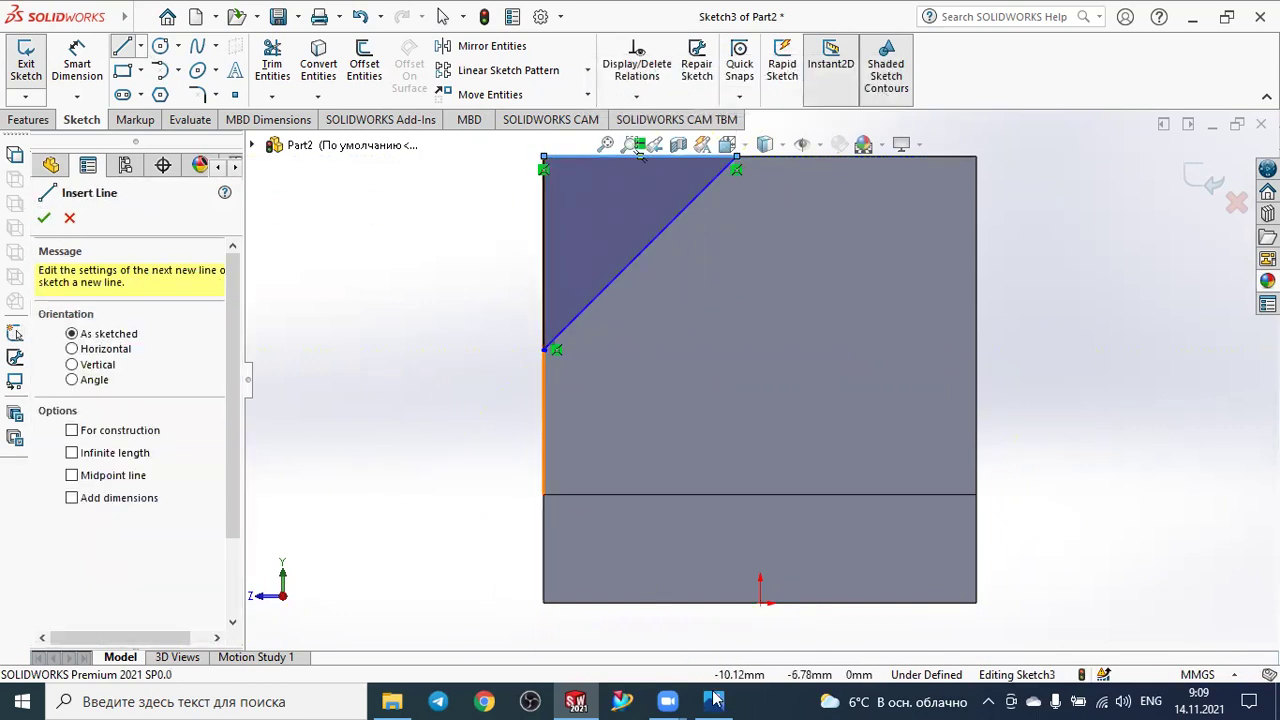
key(alt+Tab)
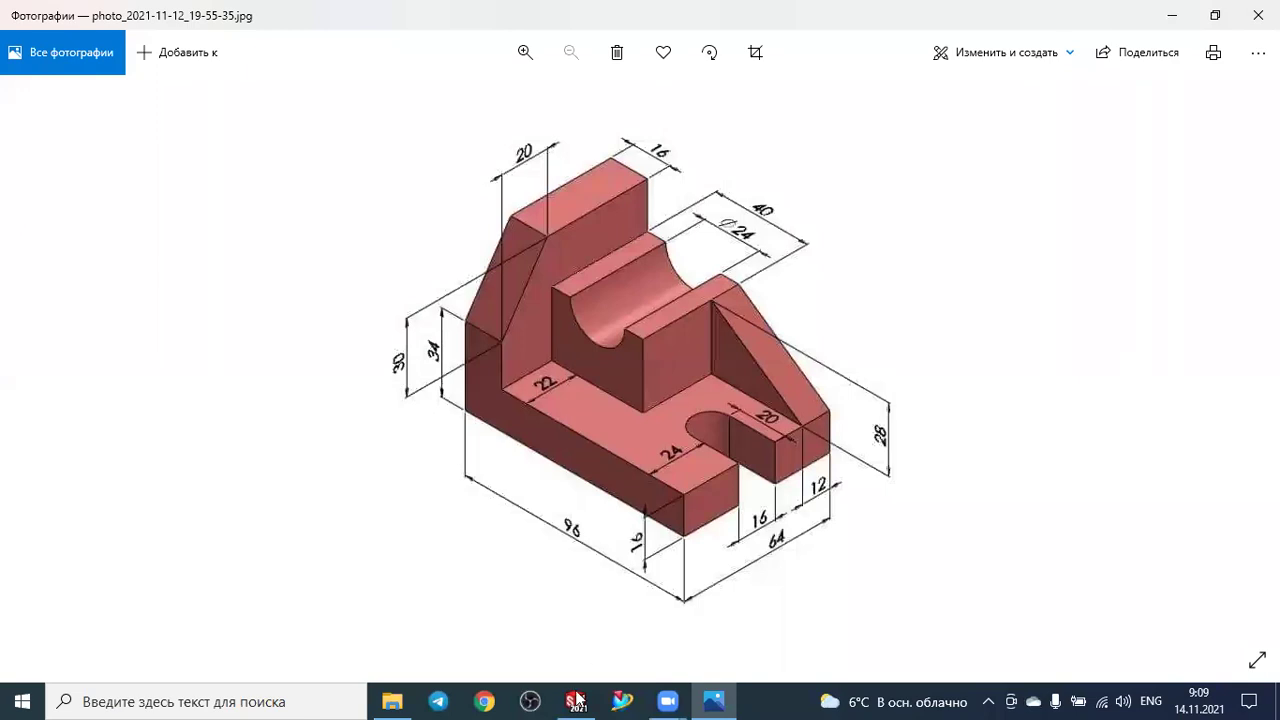
click(577, 699)
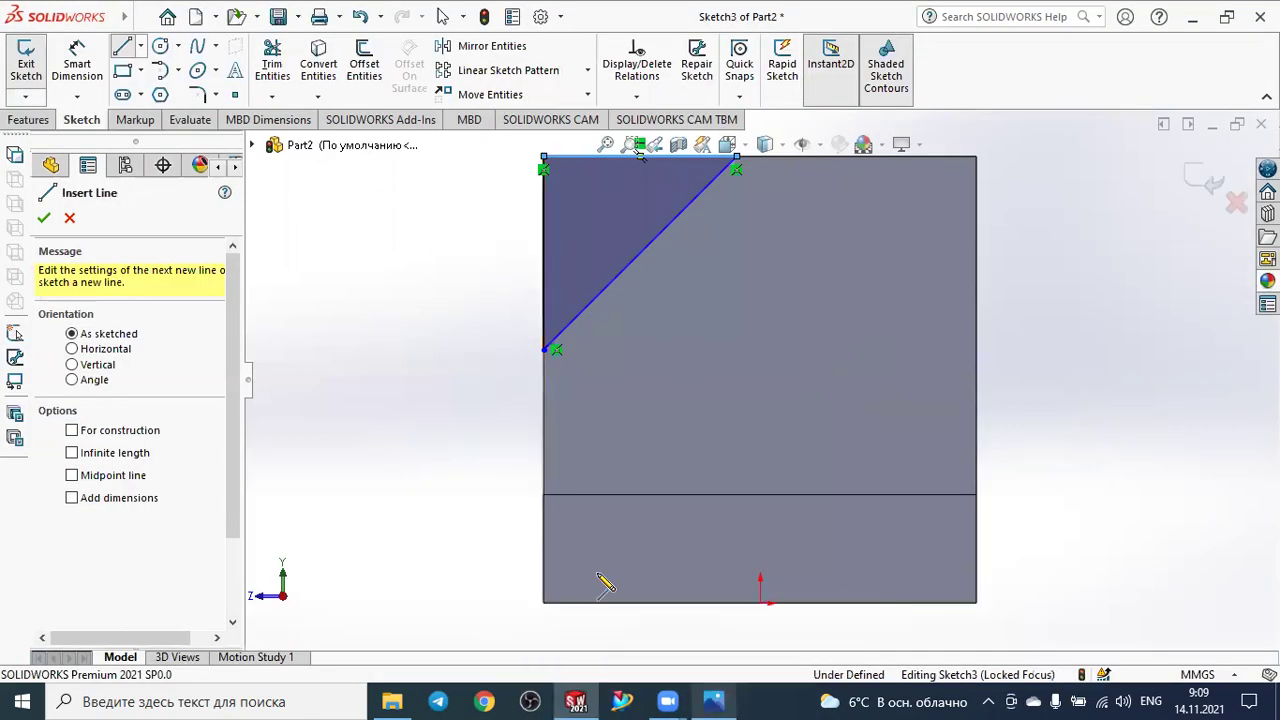
Dimension the triangle's vertical side to 30 mm.
click(77, 65)
click(543, 250)
click(386, 247)
click(386, 247)
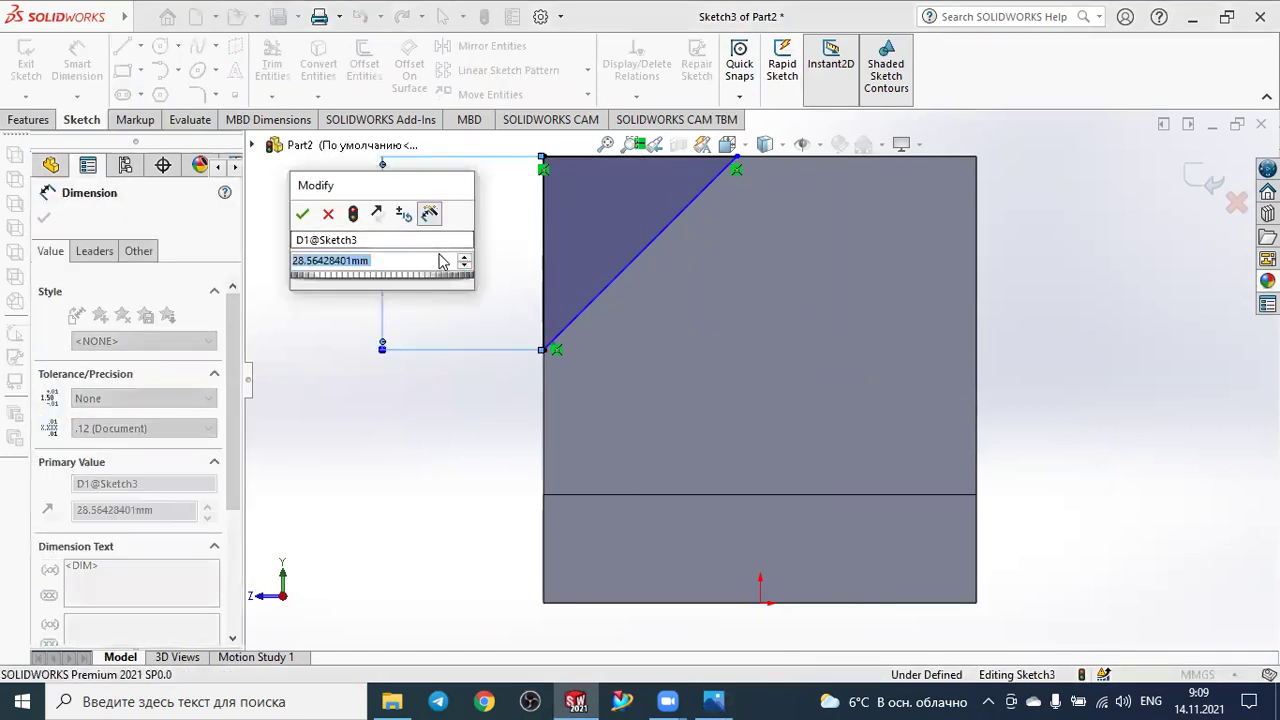
text(30)
key(Return)
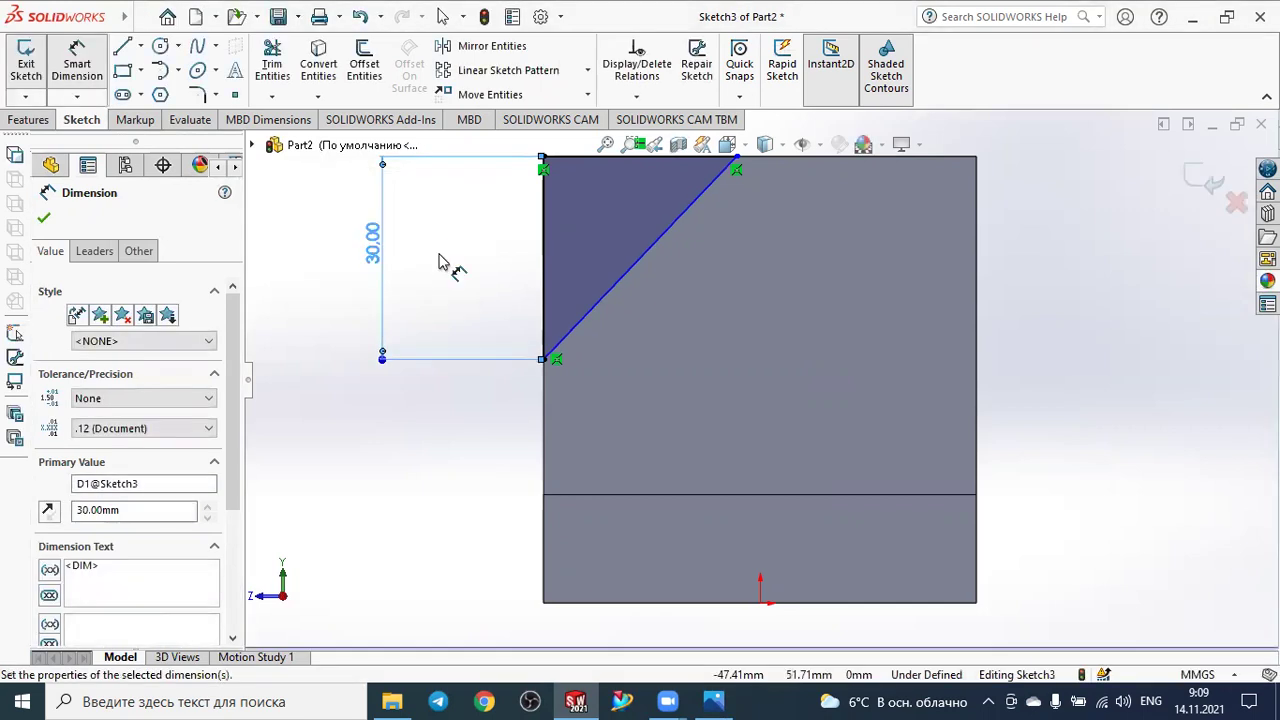
Dimension the triangle's top edge to 20 mm and close the dimension tool.
scroll(428, 360, down, 2)
scroll(428, 362, up, 1)
scroll(470, 350, up, 4)
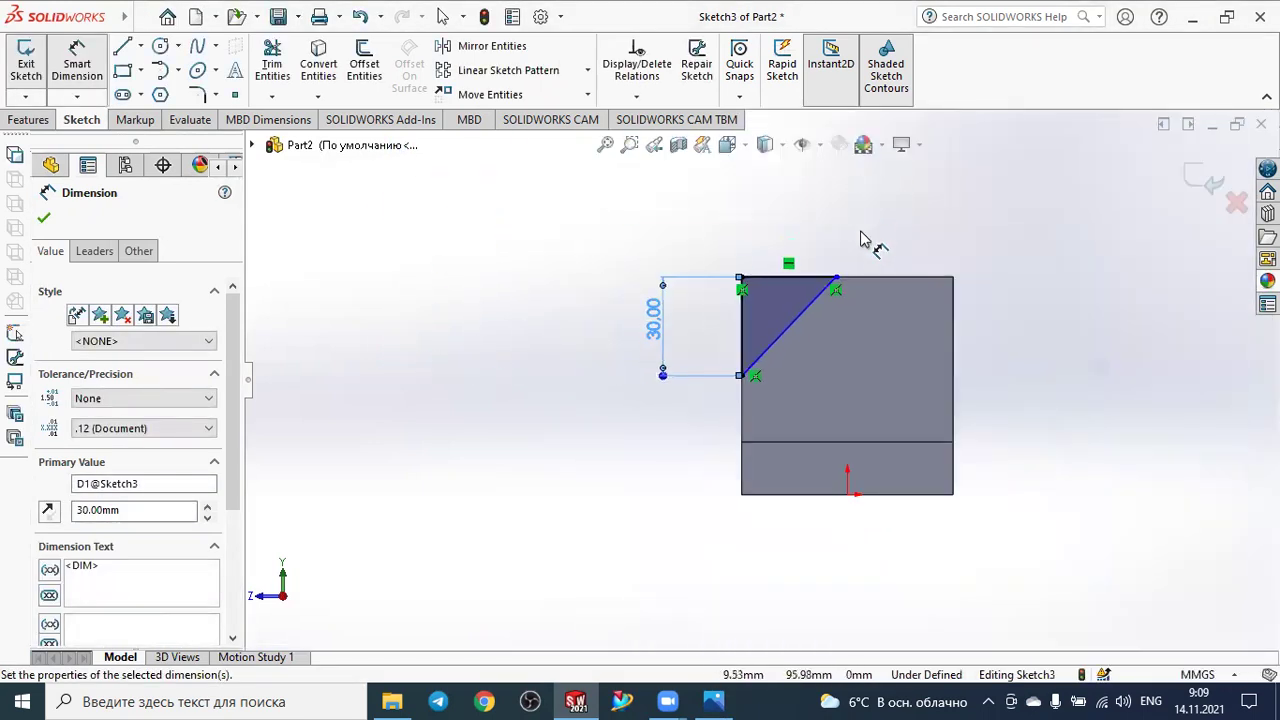
scroll(845, 255, down, 3)
click(713, 390)
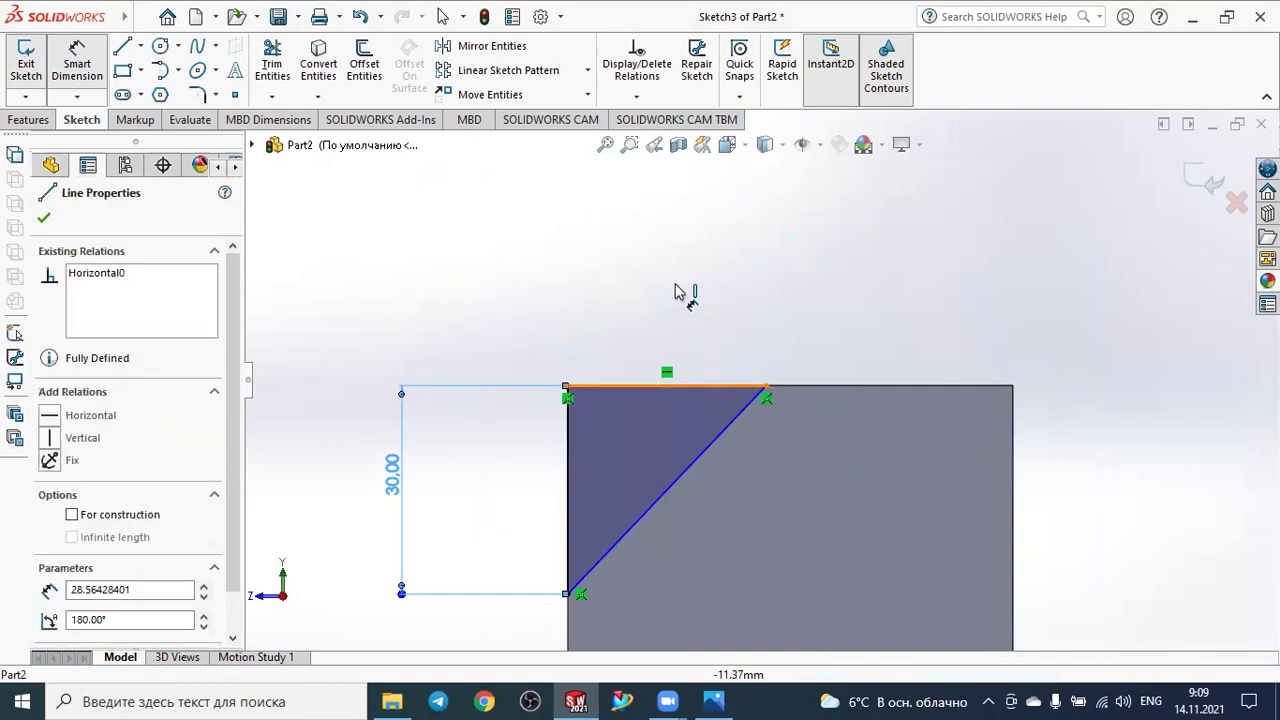
click(706, 328)
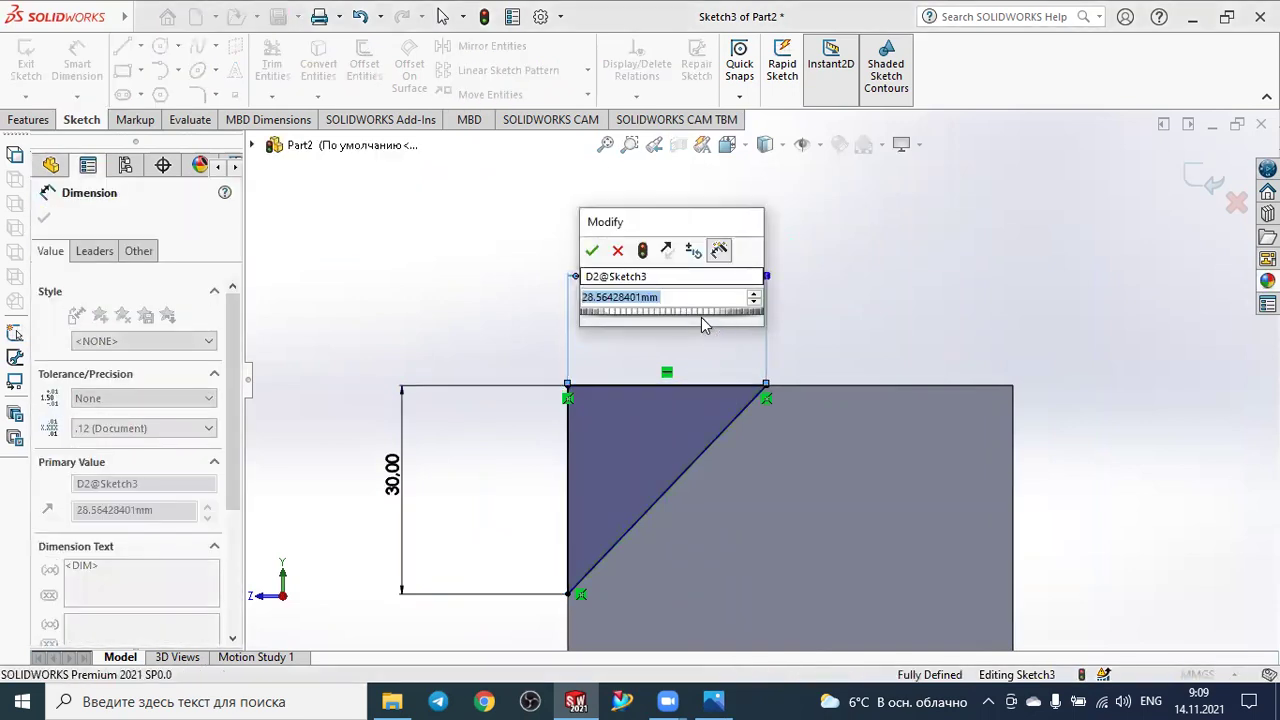
text(20)
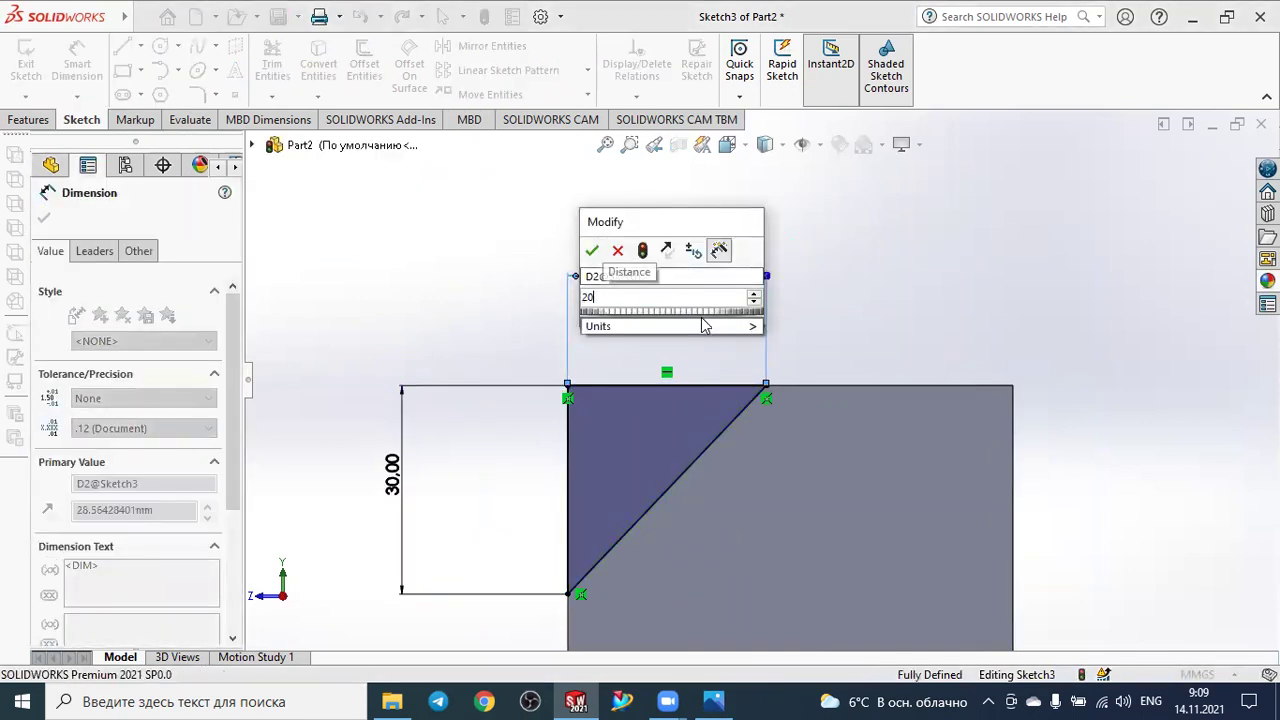
key(Return)
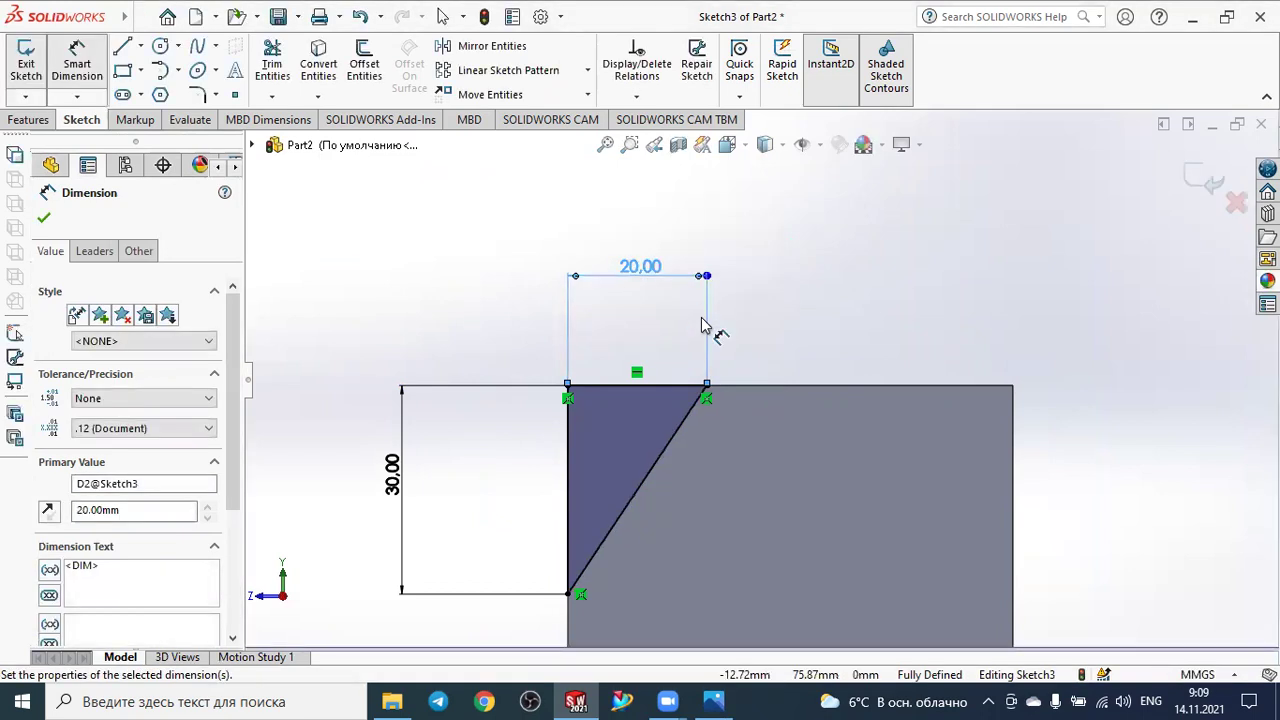
click(44, 217)
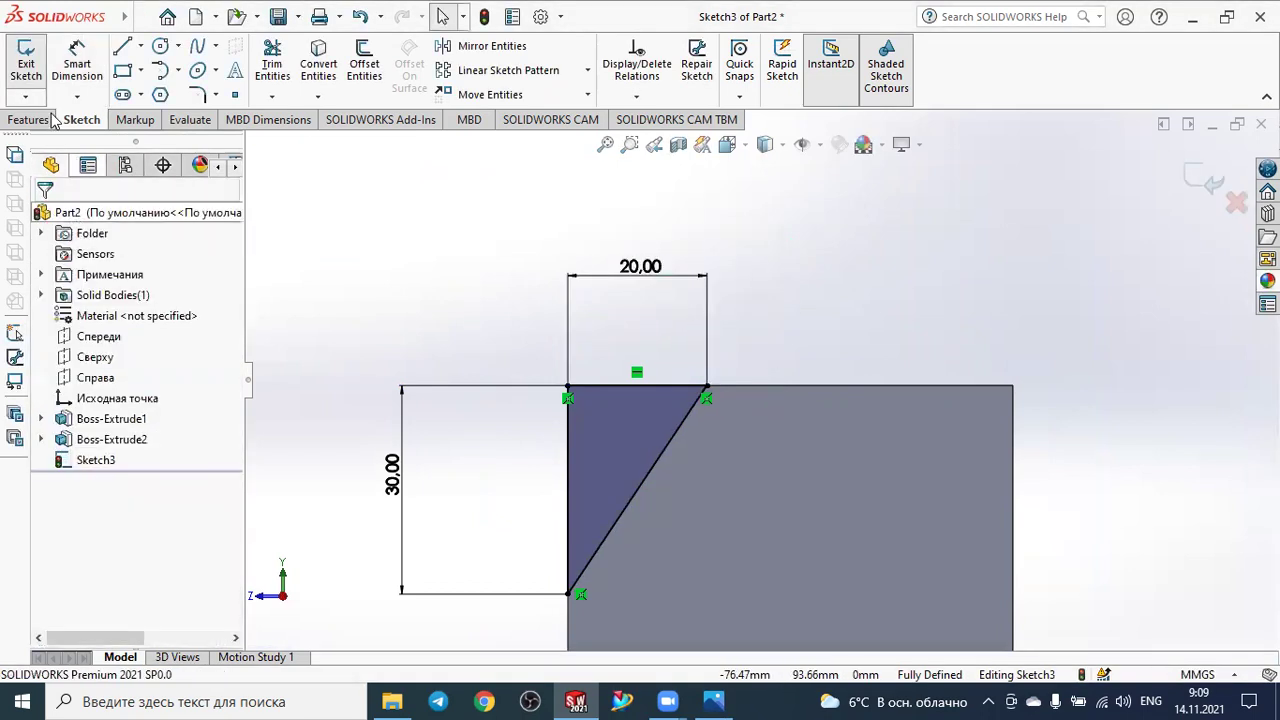
click(24, 120)
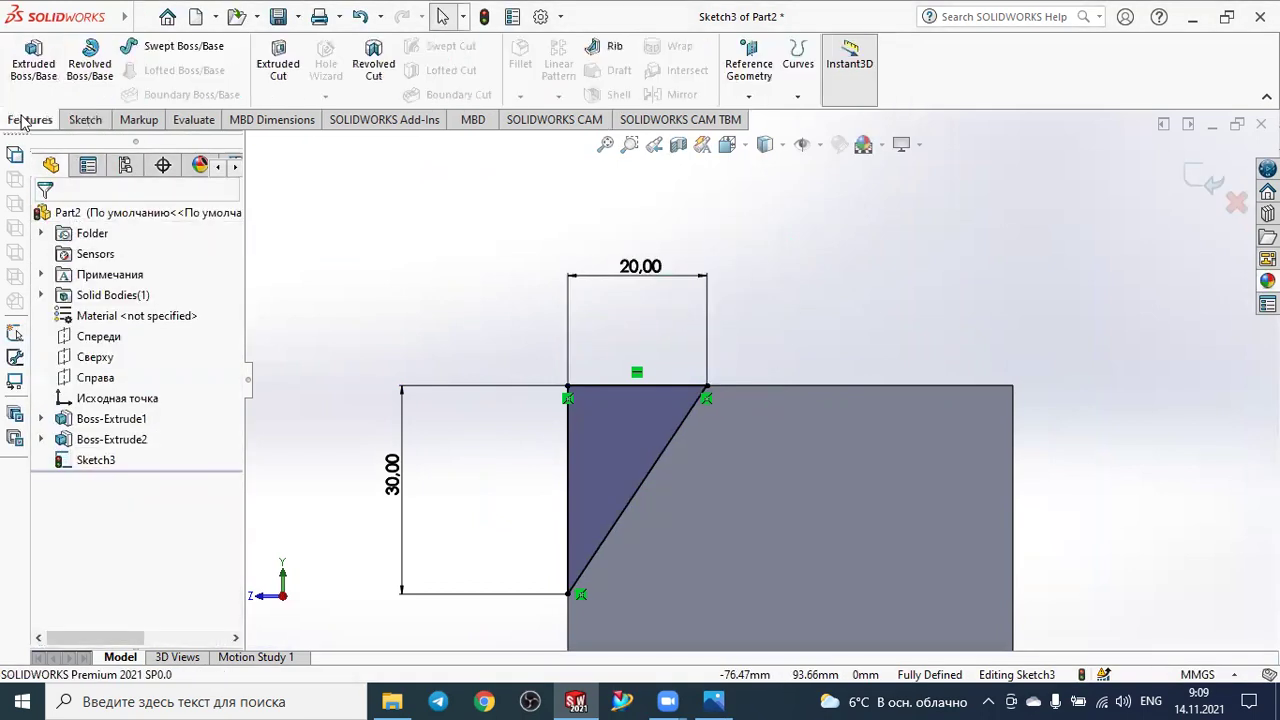
Cut the triangle Through All to chamfer the wall, then compare the isometric view with the drawing.
click(274, 60)
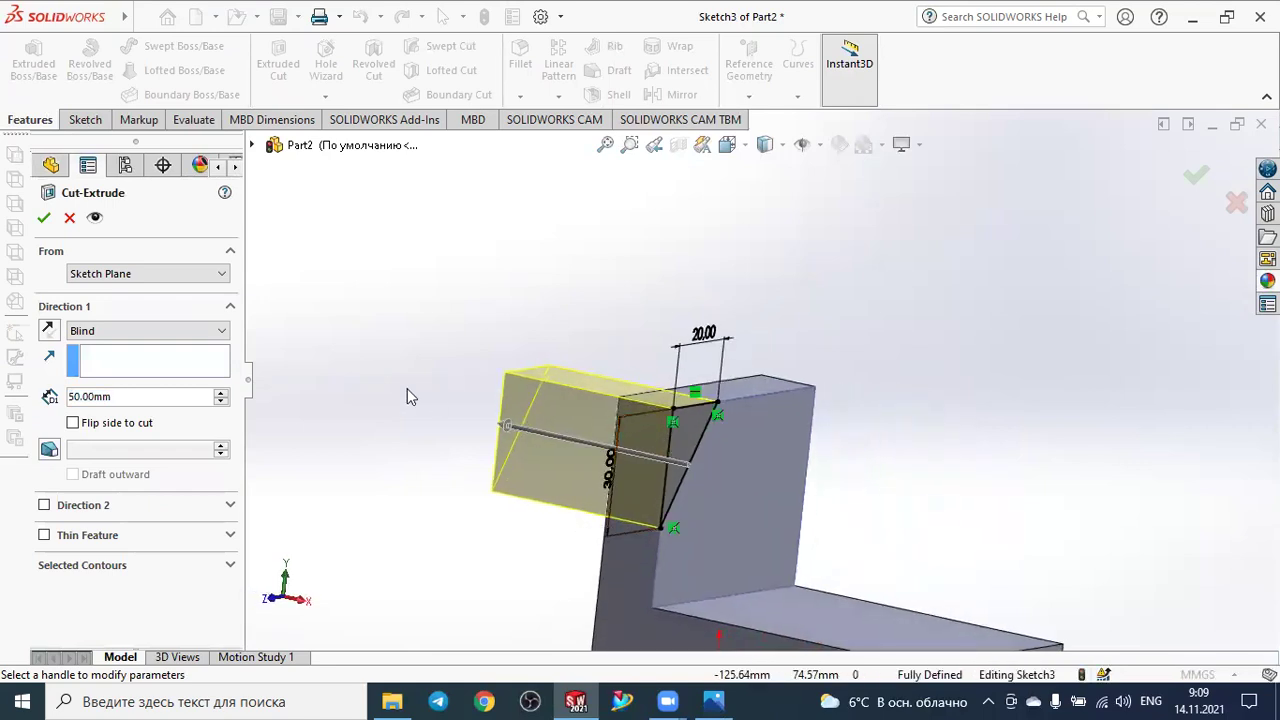
click(170, 334)
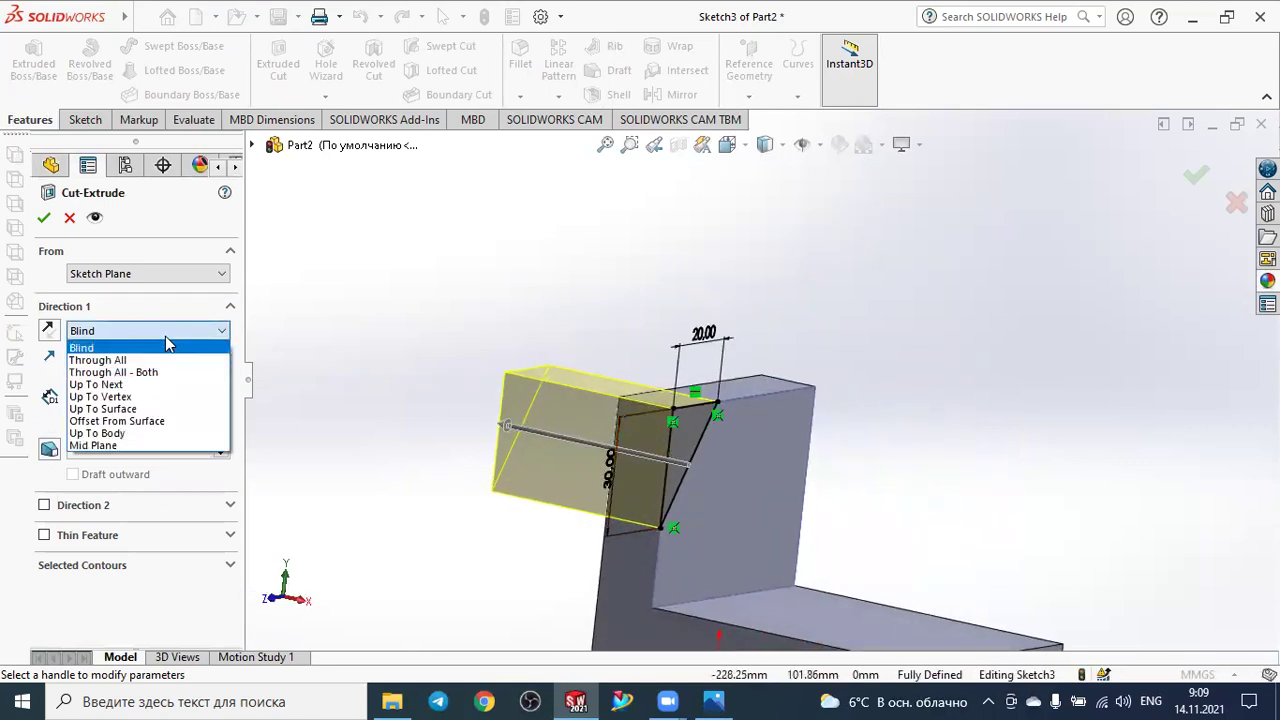
click(101, 361)
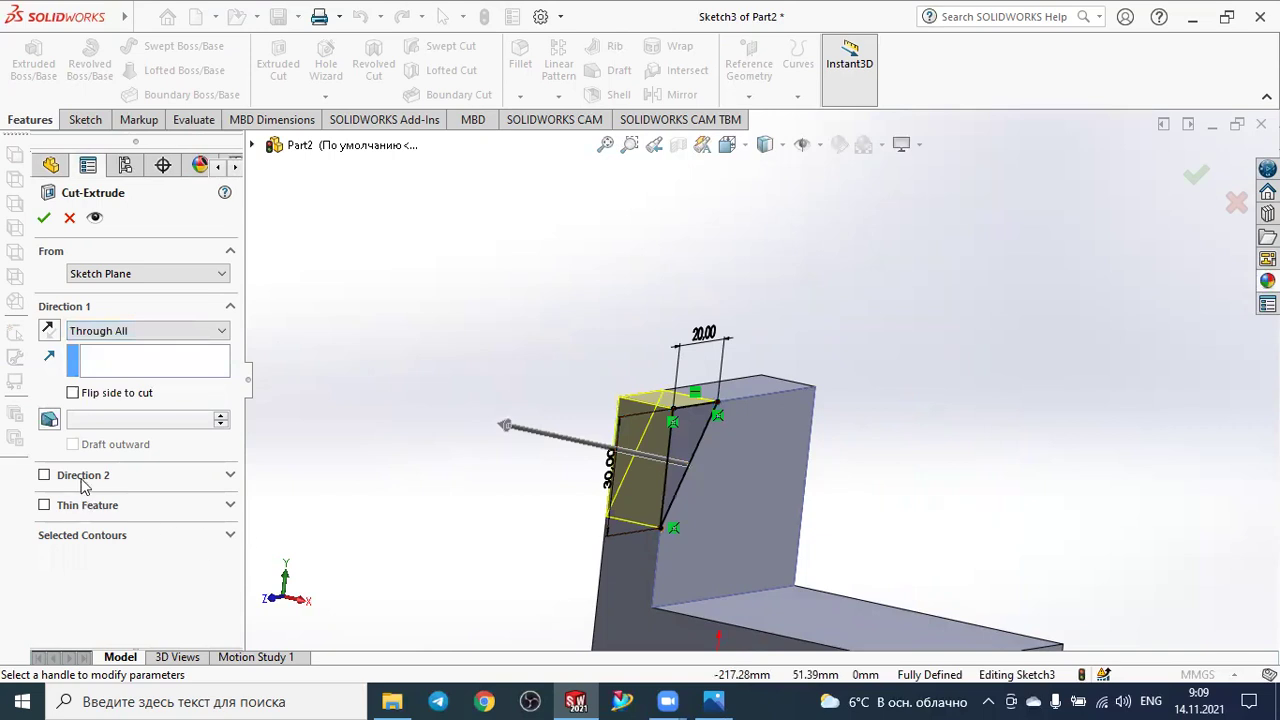
click(44, 219)
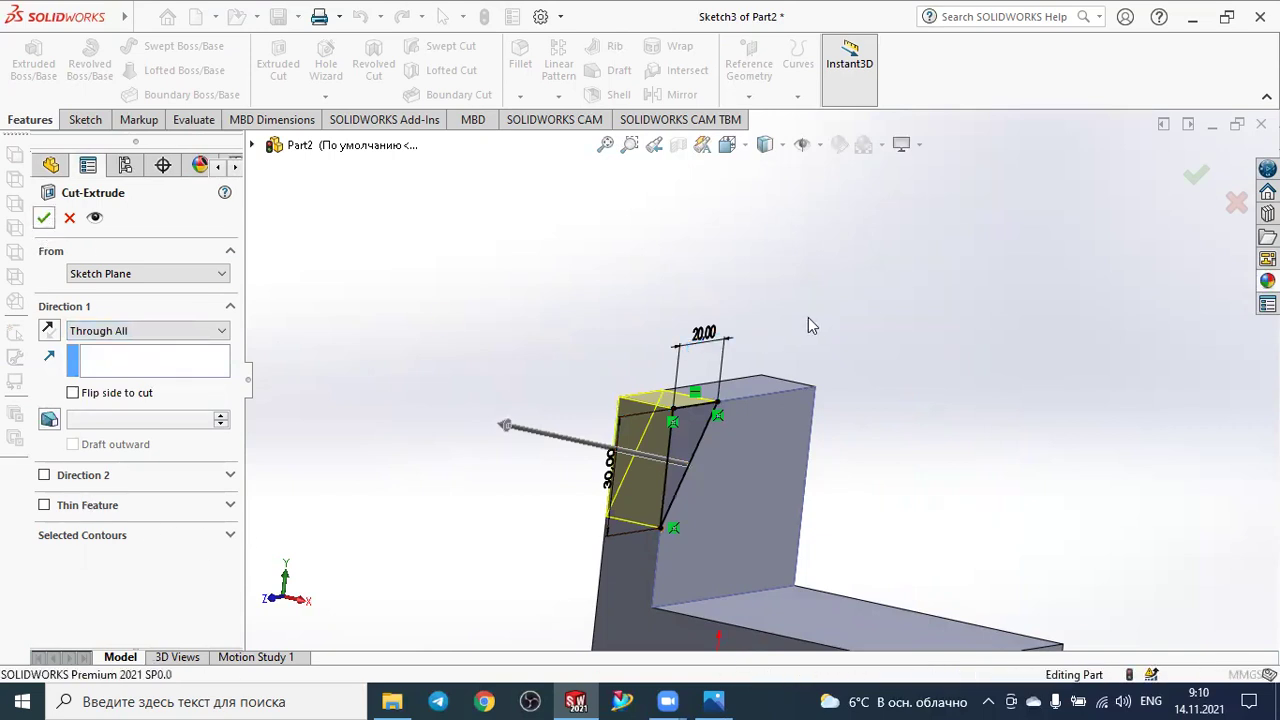
key(ctrl+7)
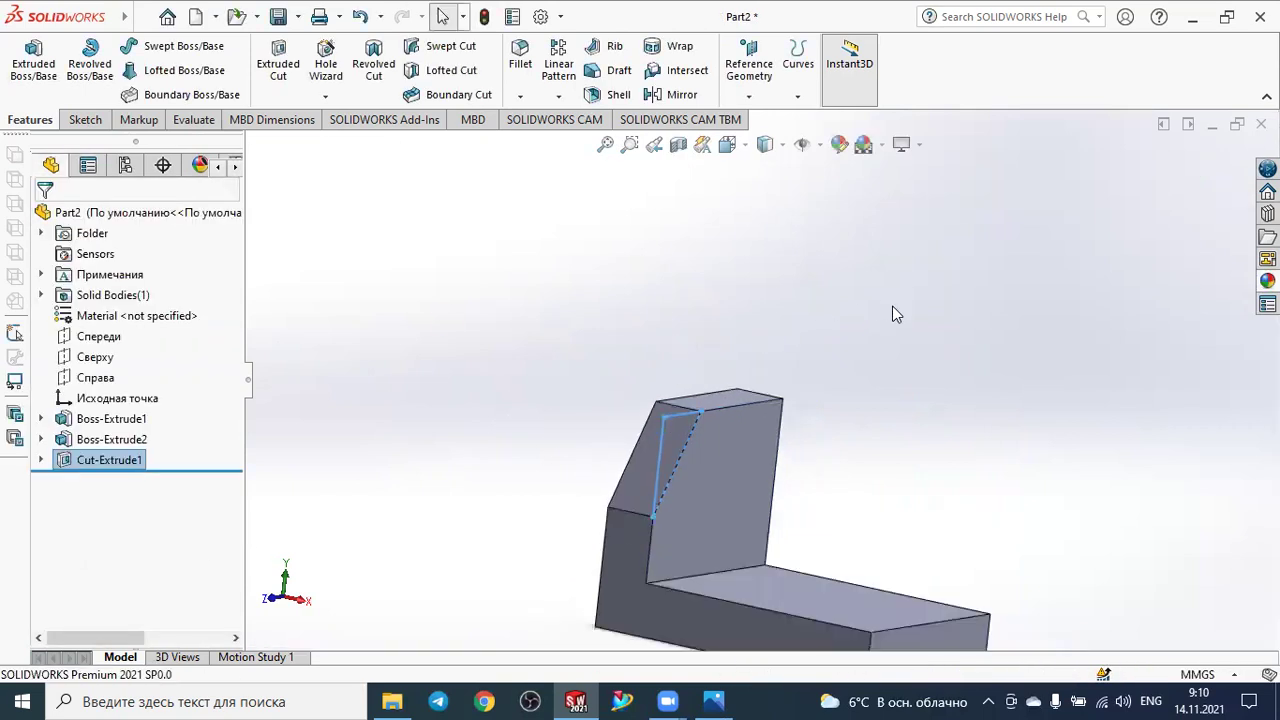
click(635, 329)
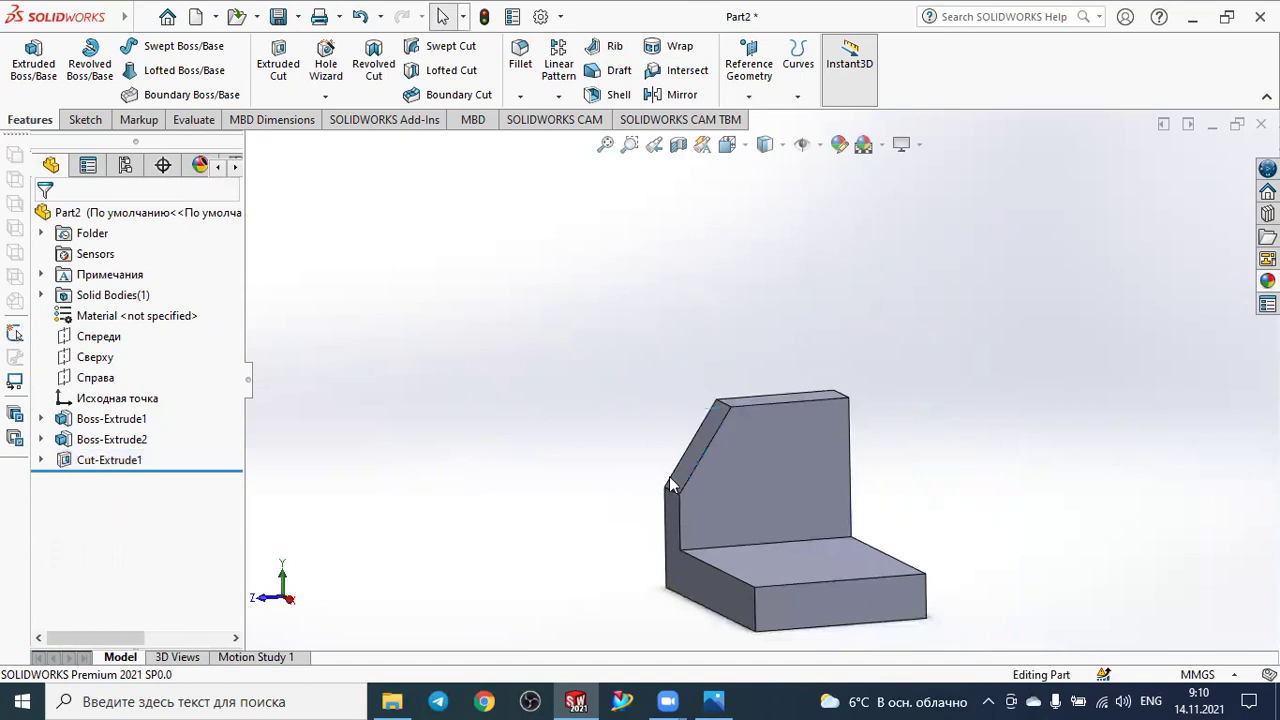
click(713, 700)
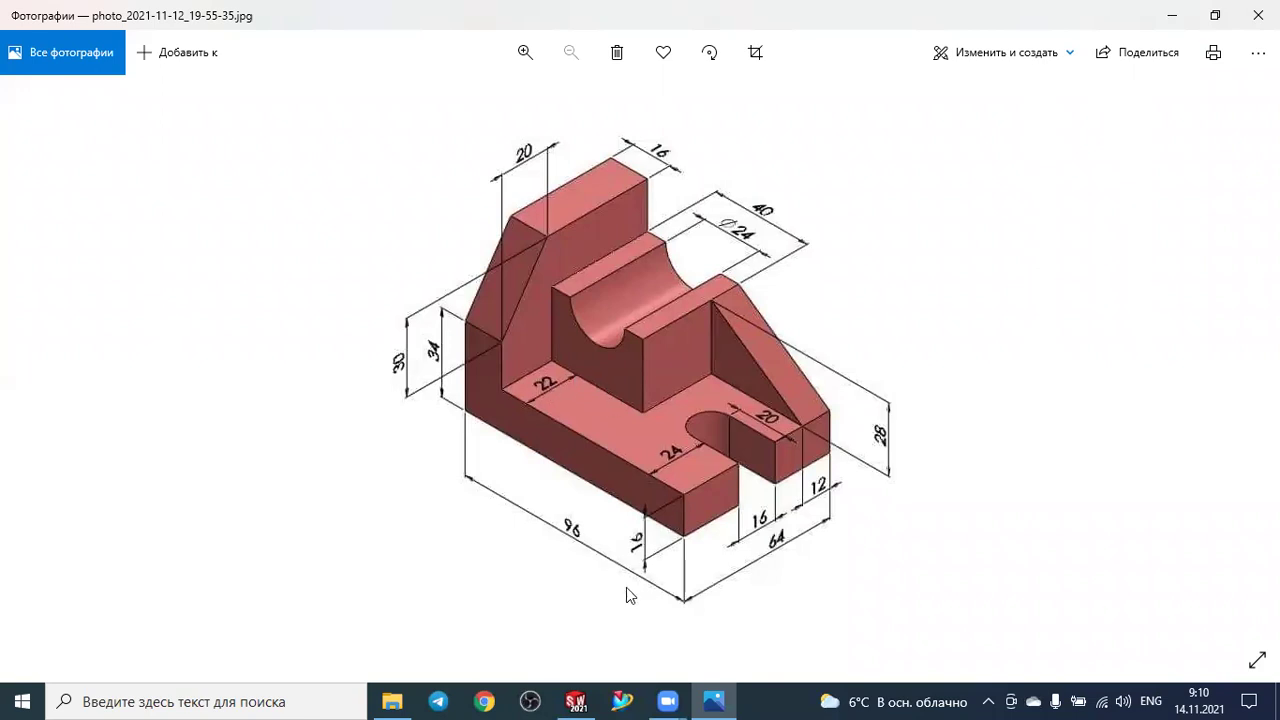
Start an Extruded Boss/Base and sketch on the base's top face, viewed Normal To.
key(alt+Tab)
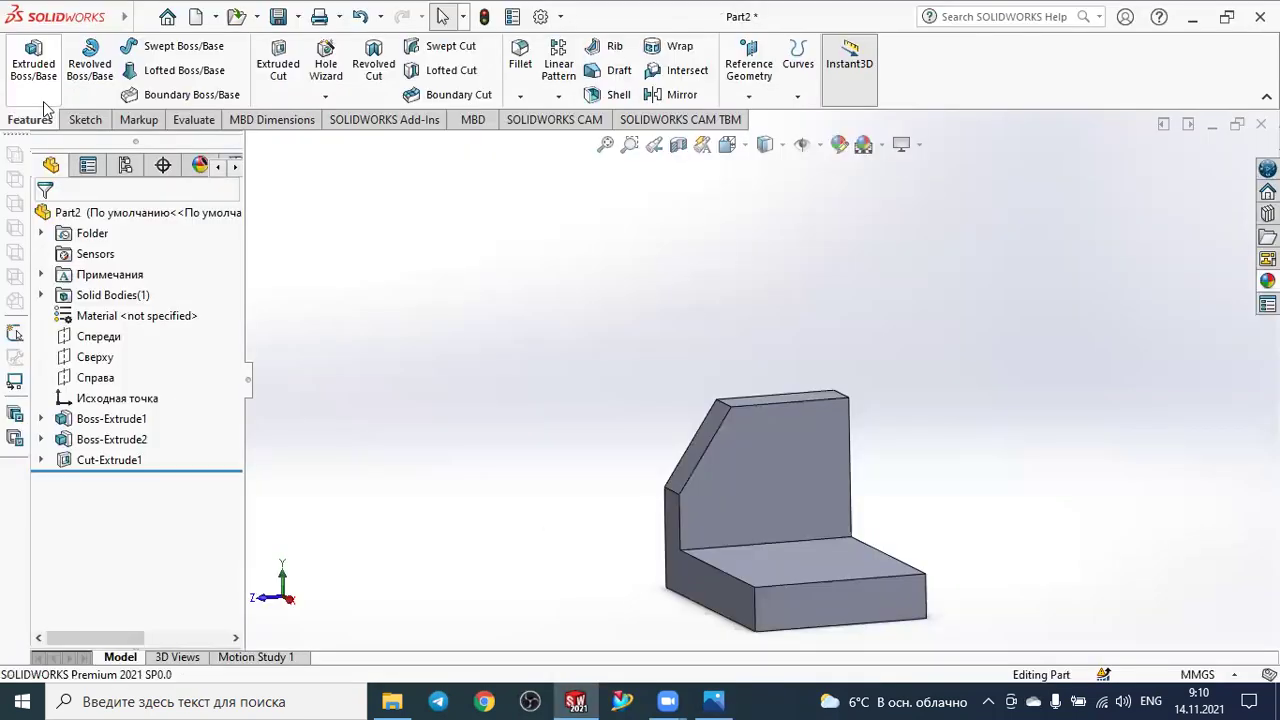
click(33, 65)
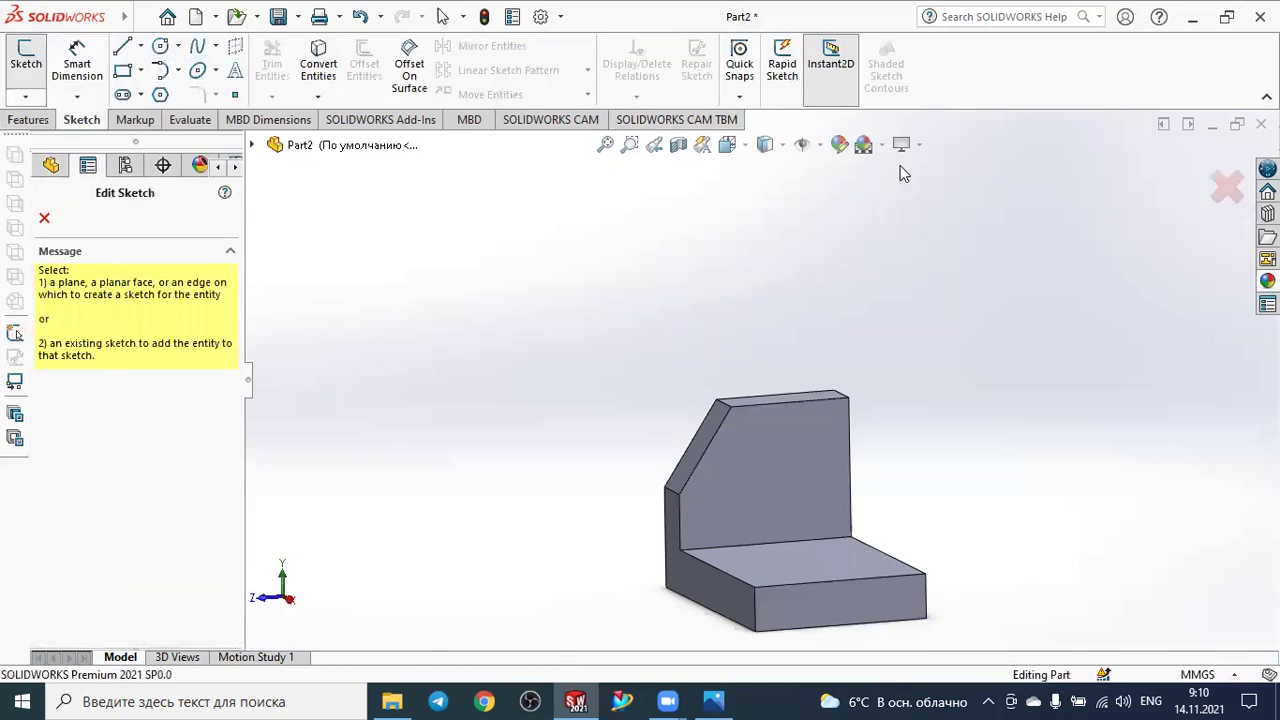
scroll(943, 225, down, 2)
scroll(943, 225, up, 2)
middle_drag(943, 225, 834, 445)
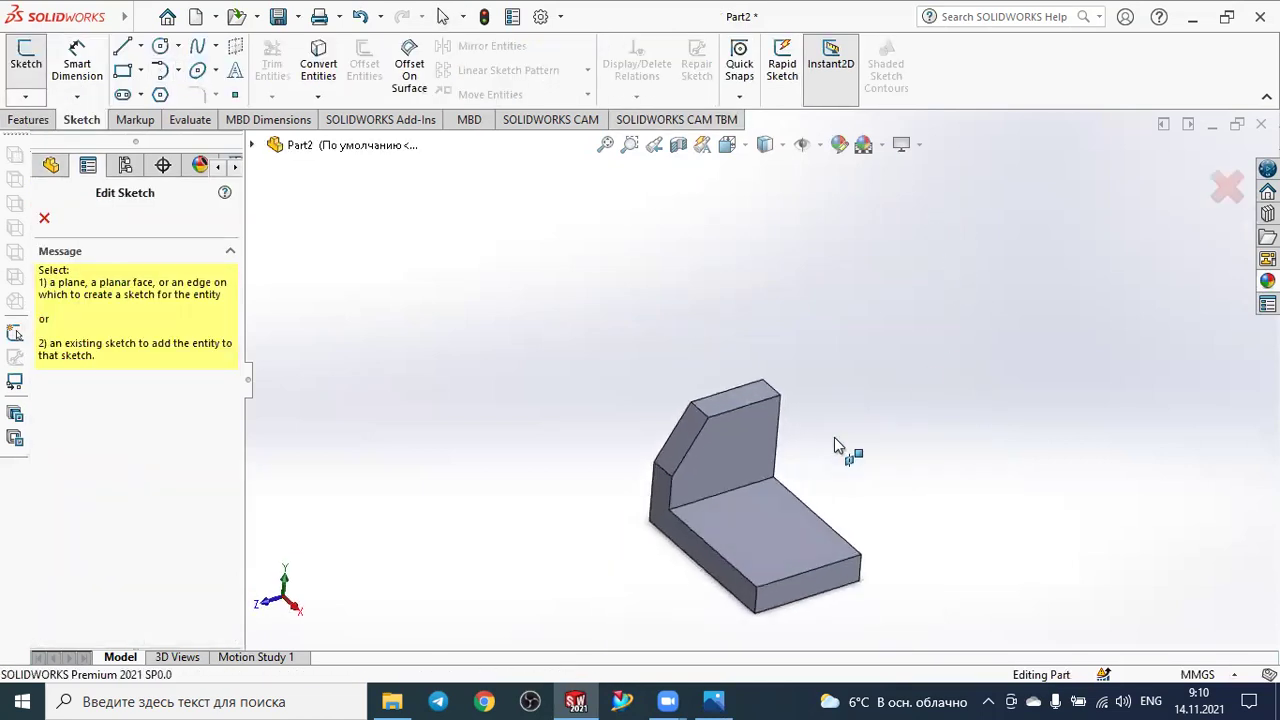
click(774, 515)
click(165, 484)
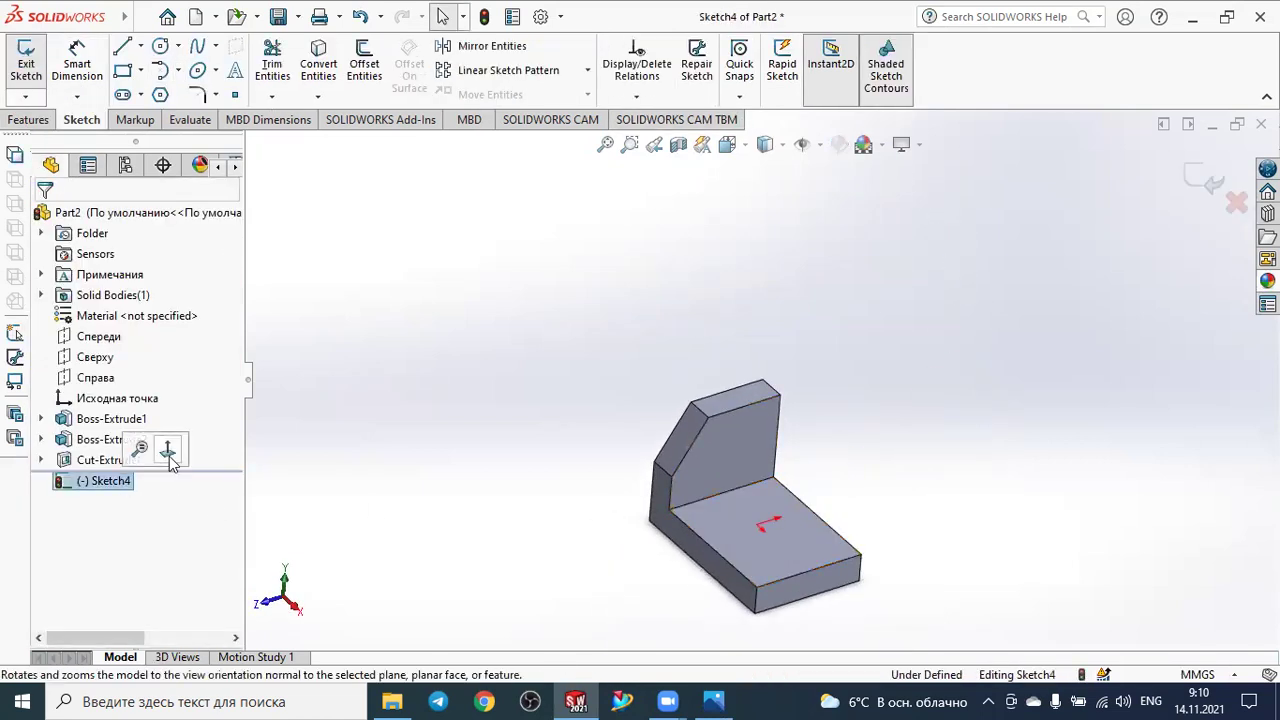
click(168, 452)
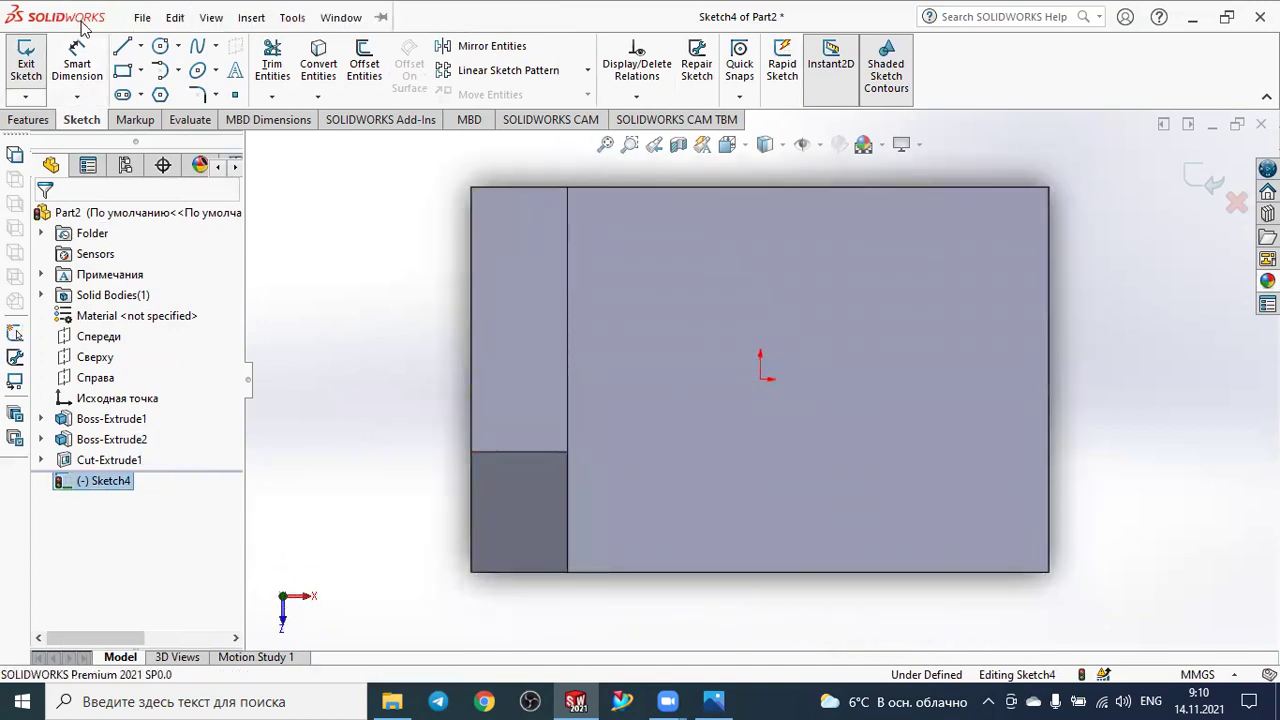
Draw a corner rectangle starting at the wall's edge on the base's top face.
click(124, 74)
click(126, 84)
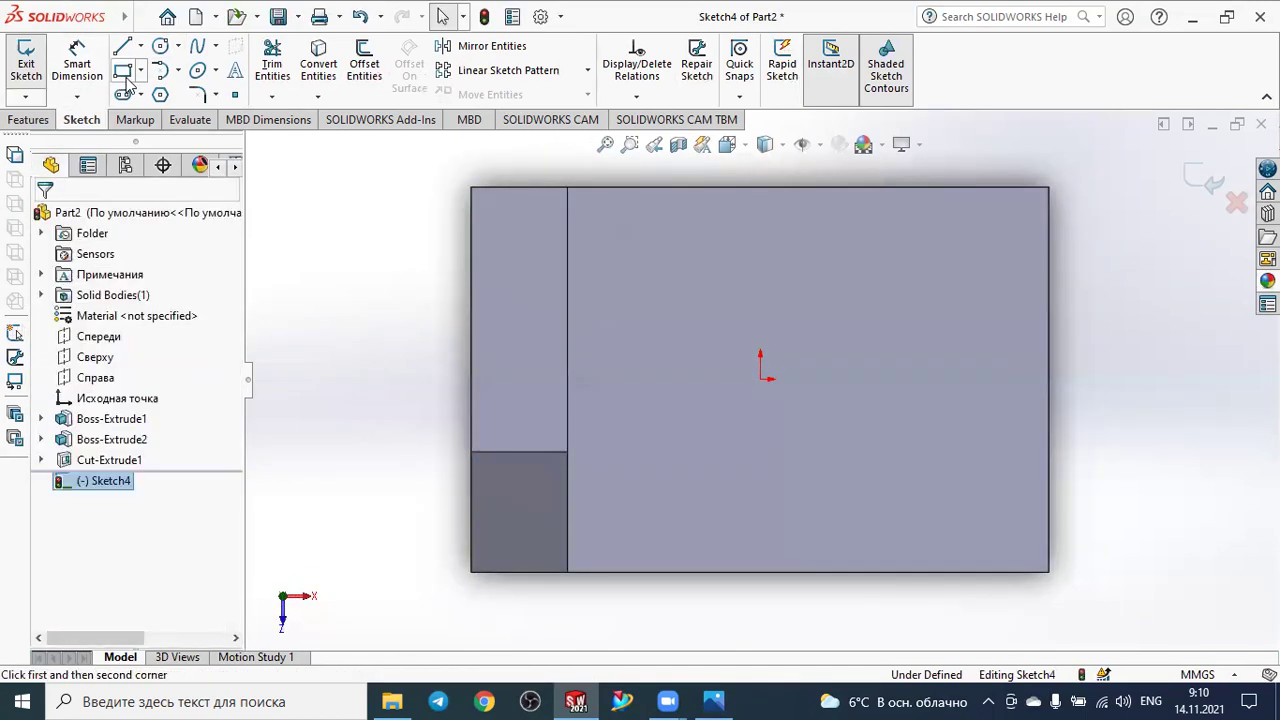
click(124, 72)
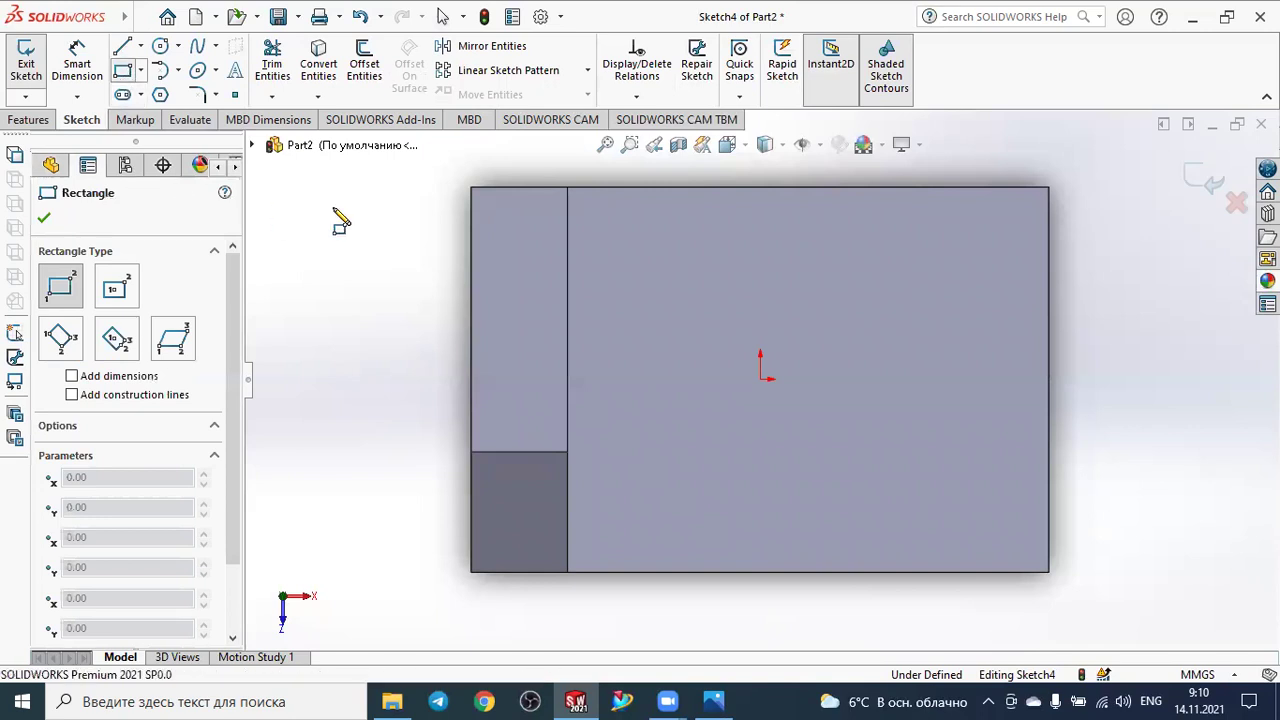
click(567, 188)
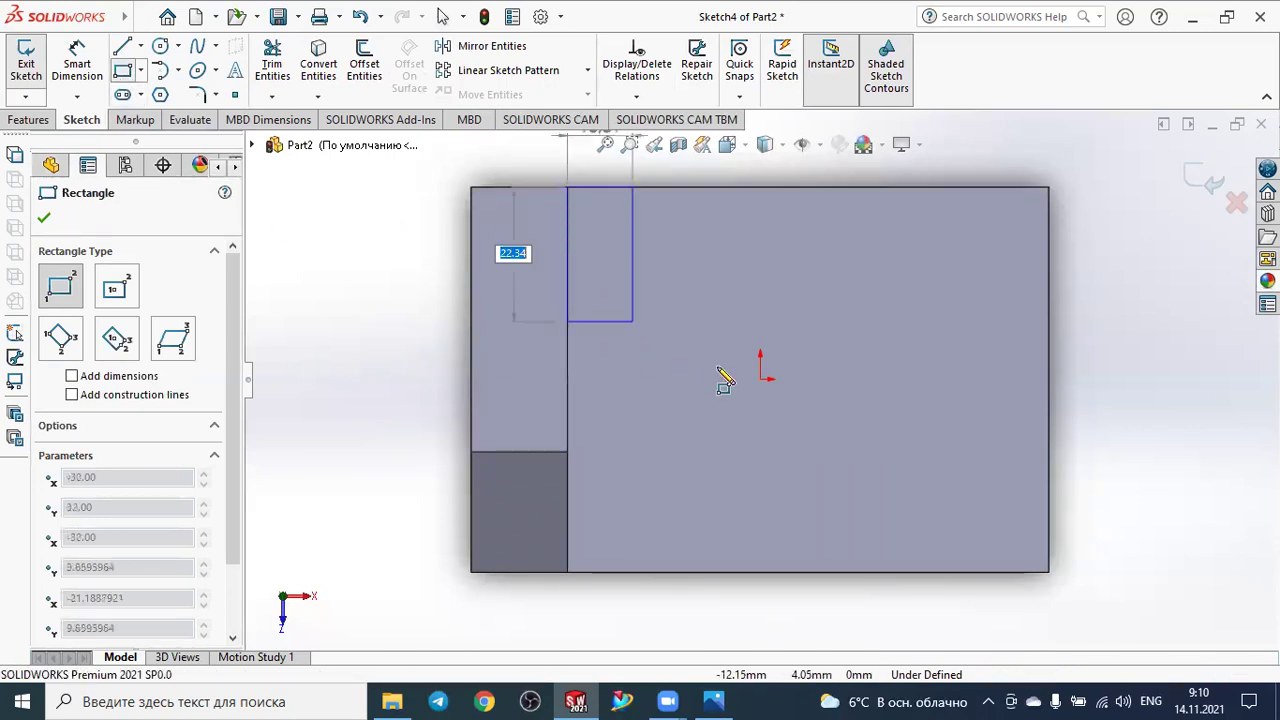
click(805, 443)
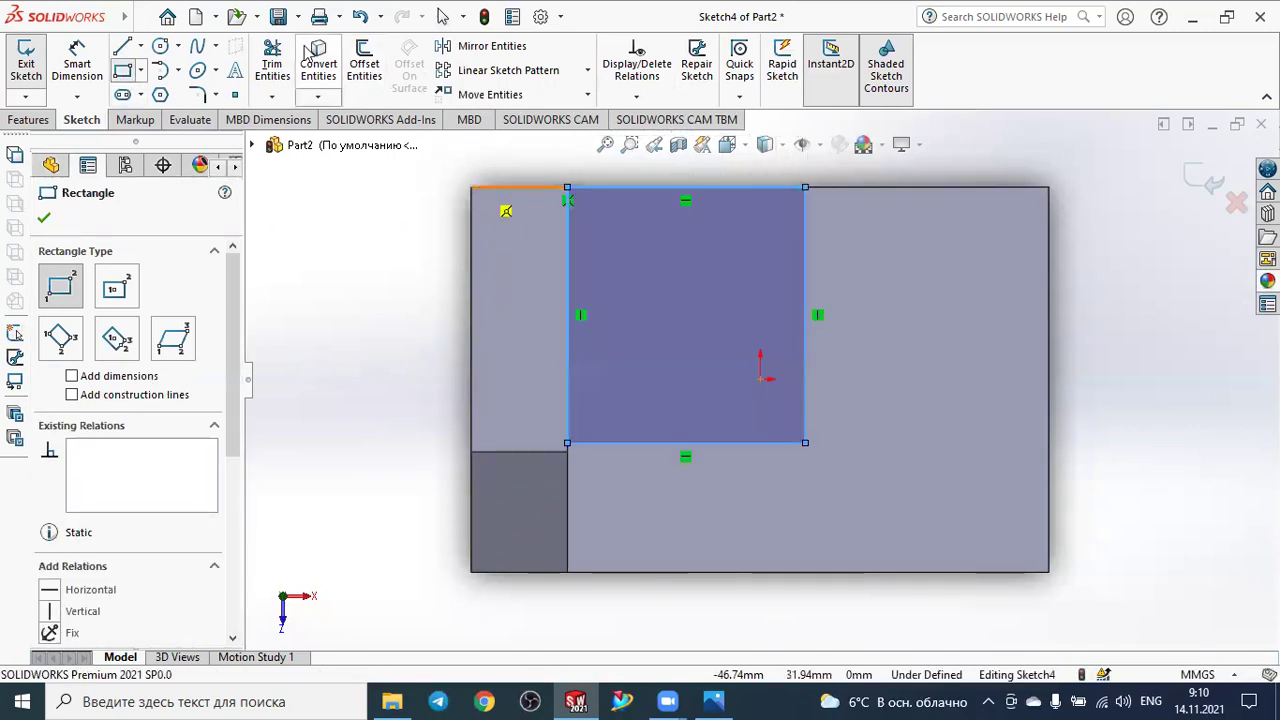
Dimension the rectangle 40 mm wide and 22 mm from the face's edge.
click(77, 62)
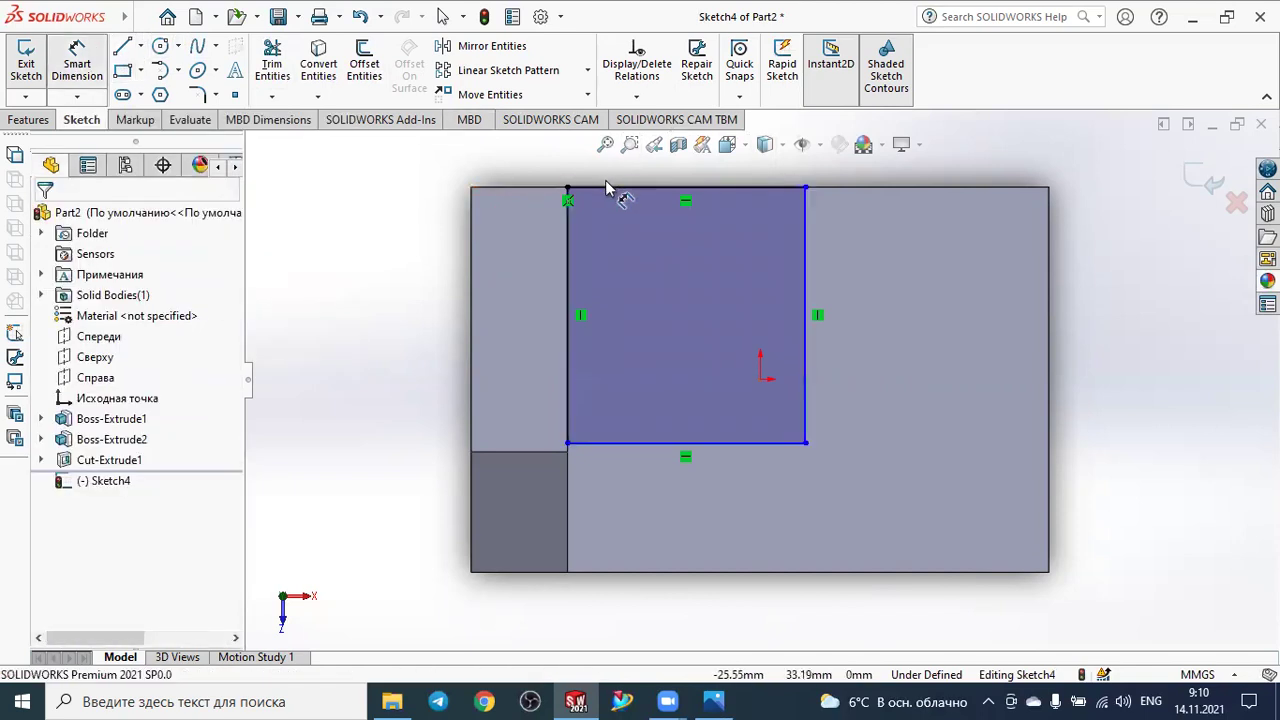
click(606, 189)
click(328, 270)
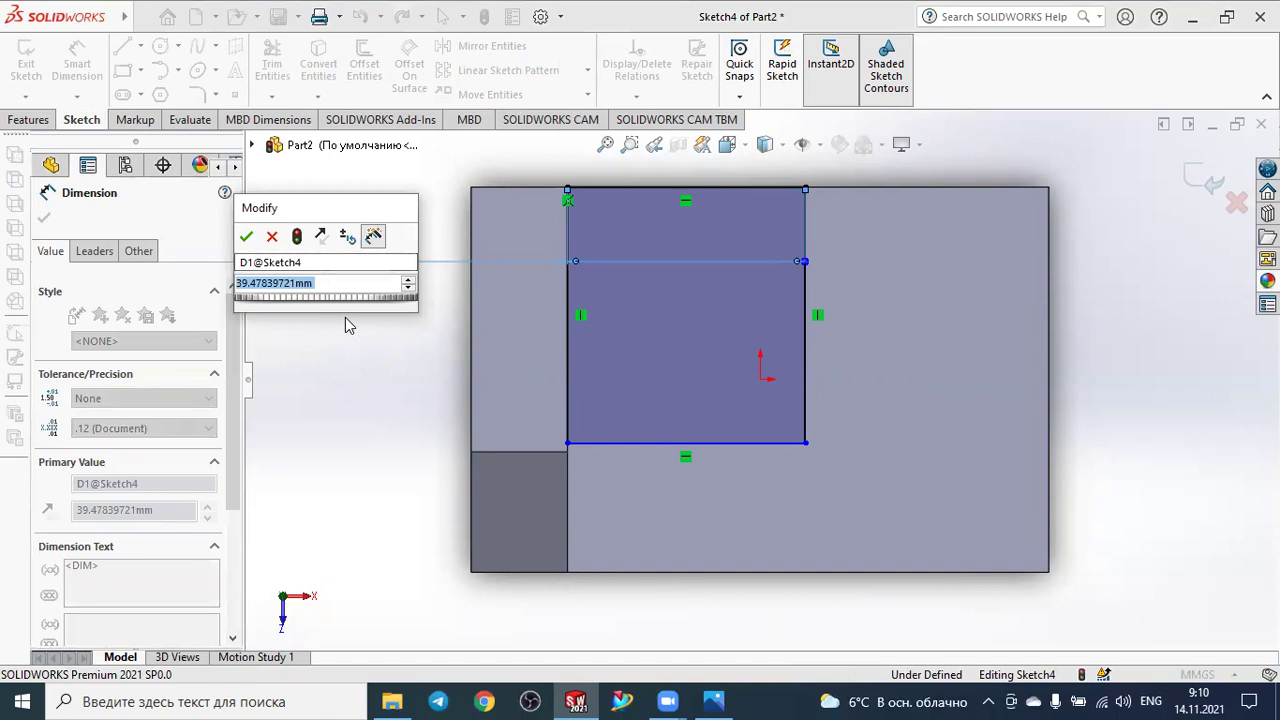
text(40)
key(Return)
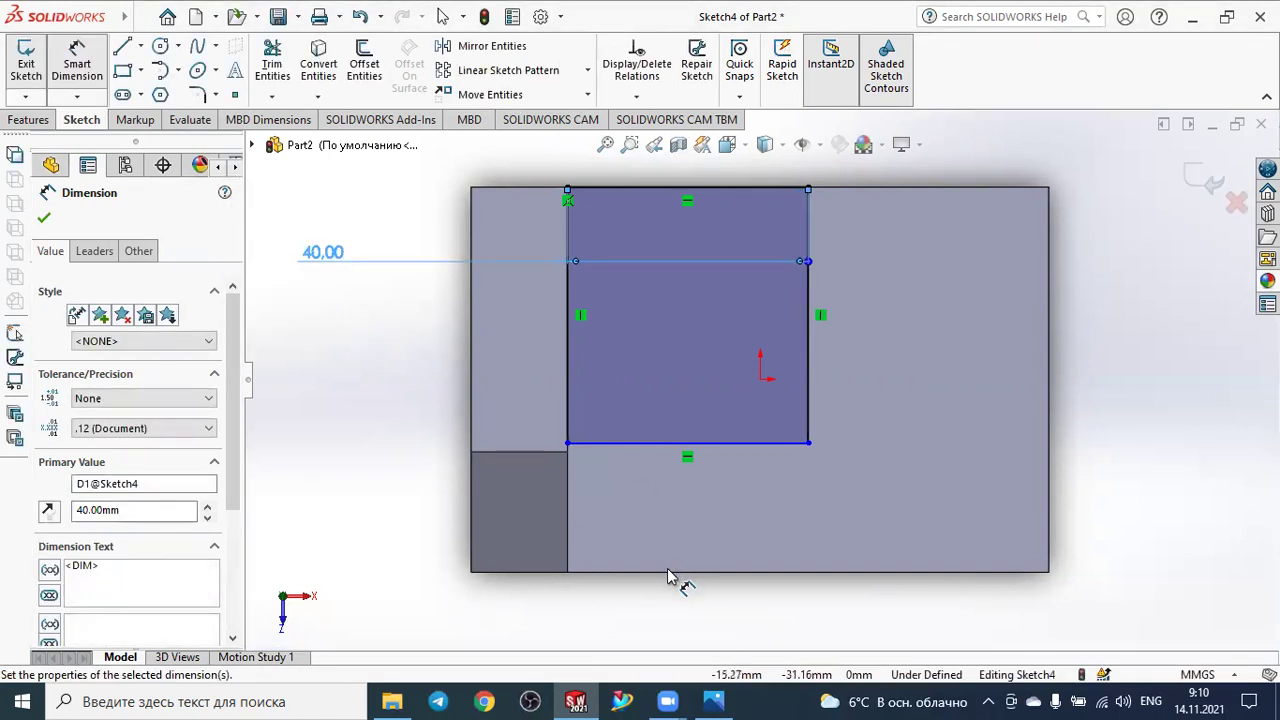
click(633, 444)
click(430, 500)
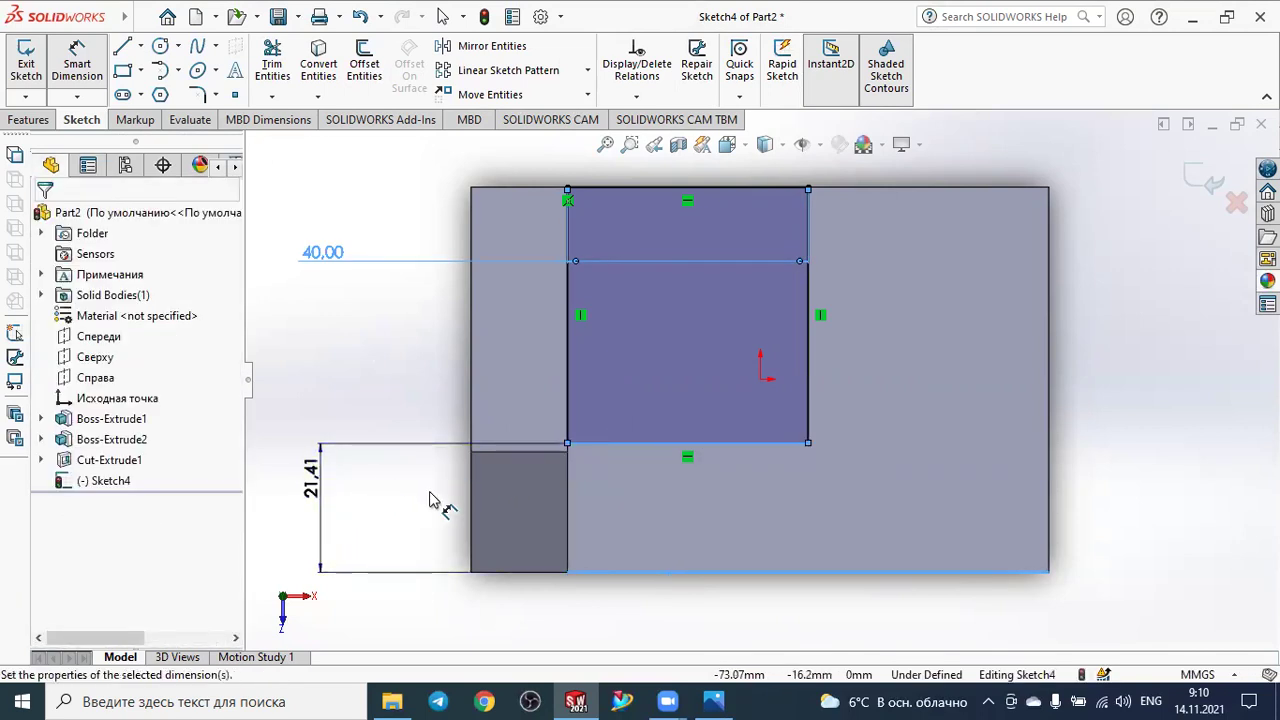
text(22)
key(Return)
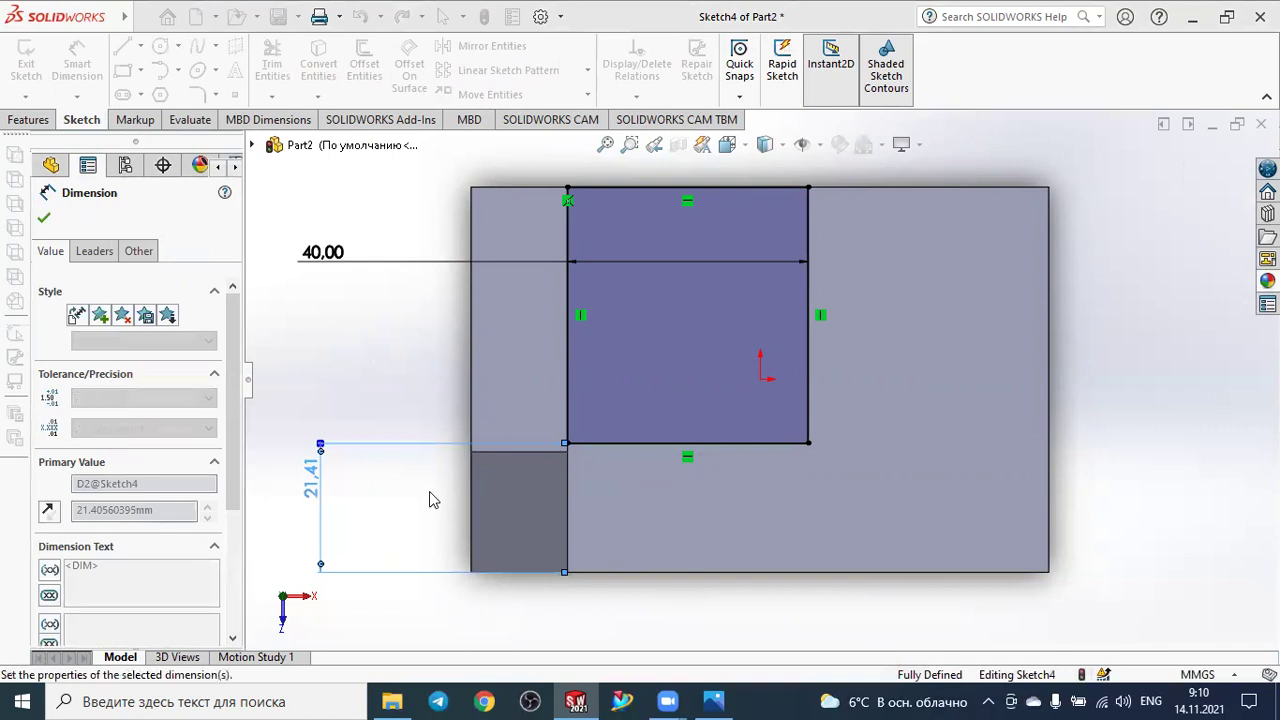
click(45, 221)
click(38, 120)
scroll(643, 240, down, 2)
Orbit to view the rectangle sketch in 3D and check the reference drawing.
scroll(643, 240, up, 4)
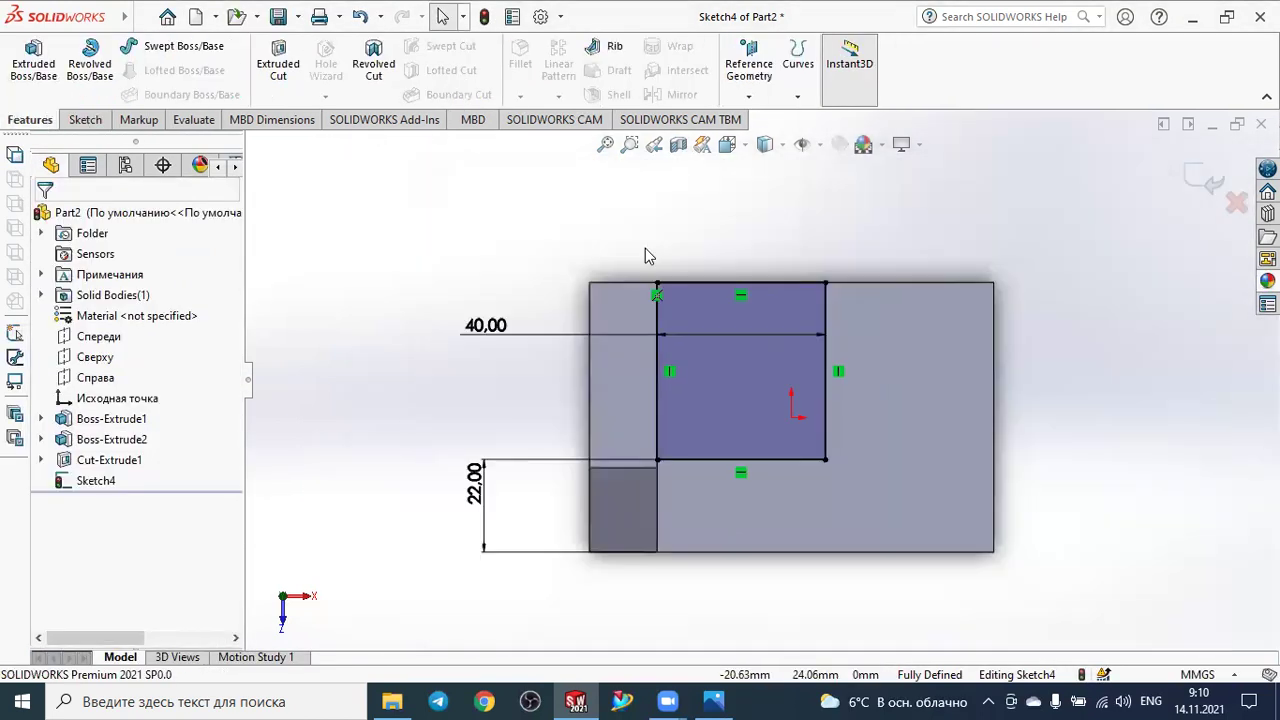
middle_drag(1037, 403, 975, 298)
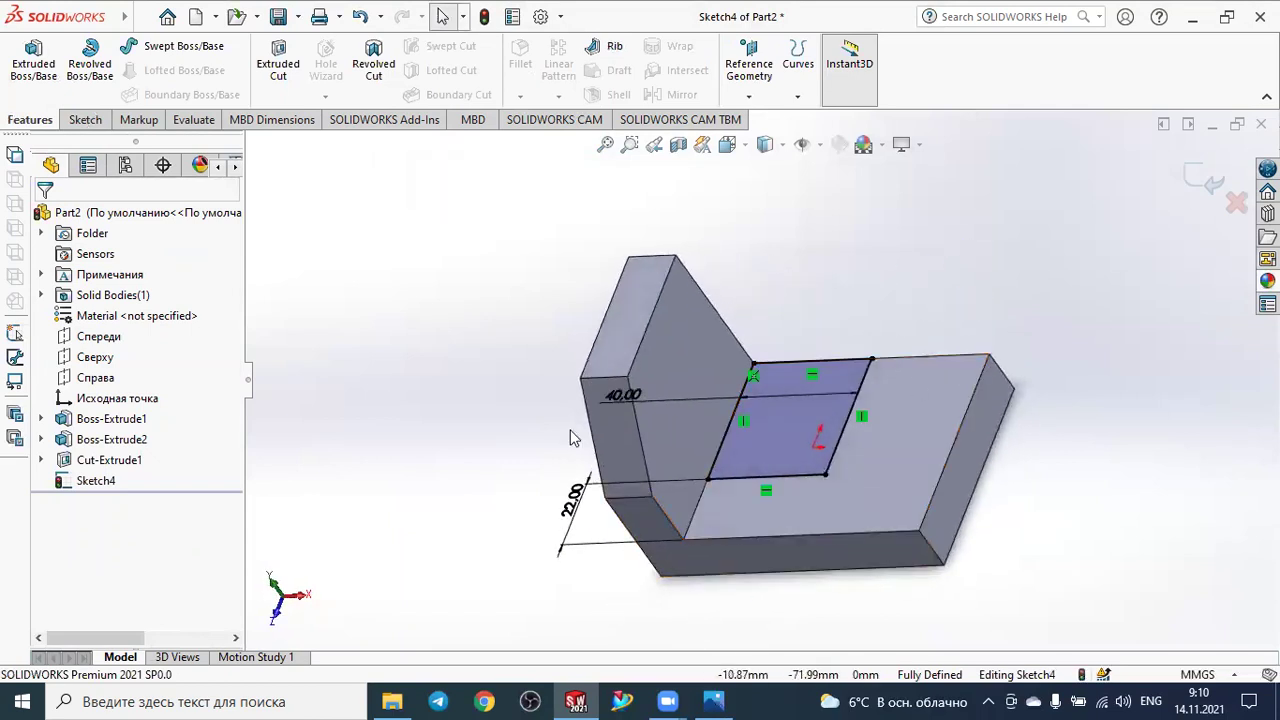
key(alt+Tab)
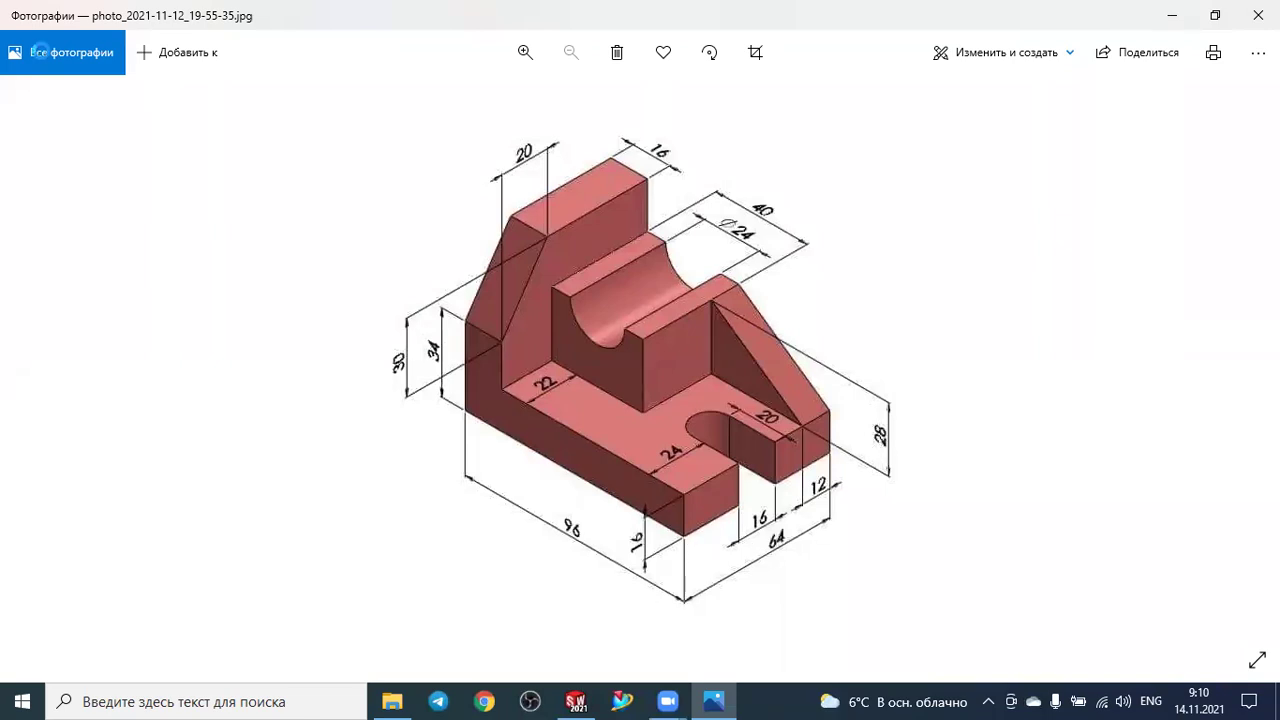
key(alt+Tab)
click(33, 62)
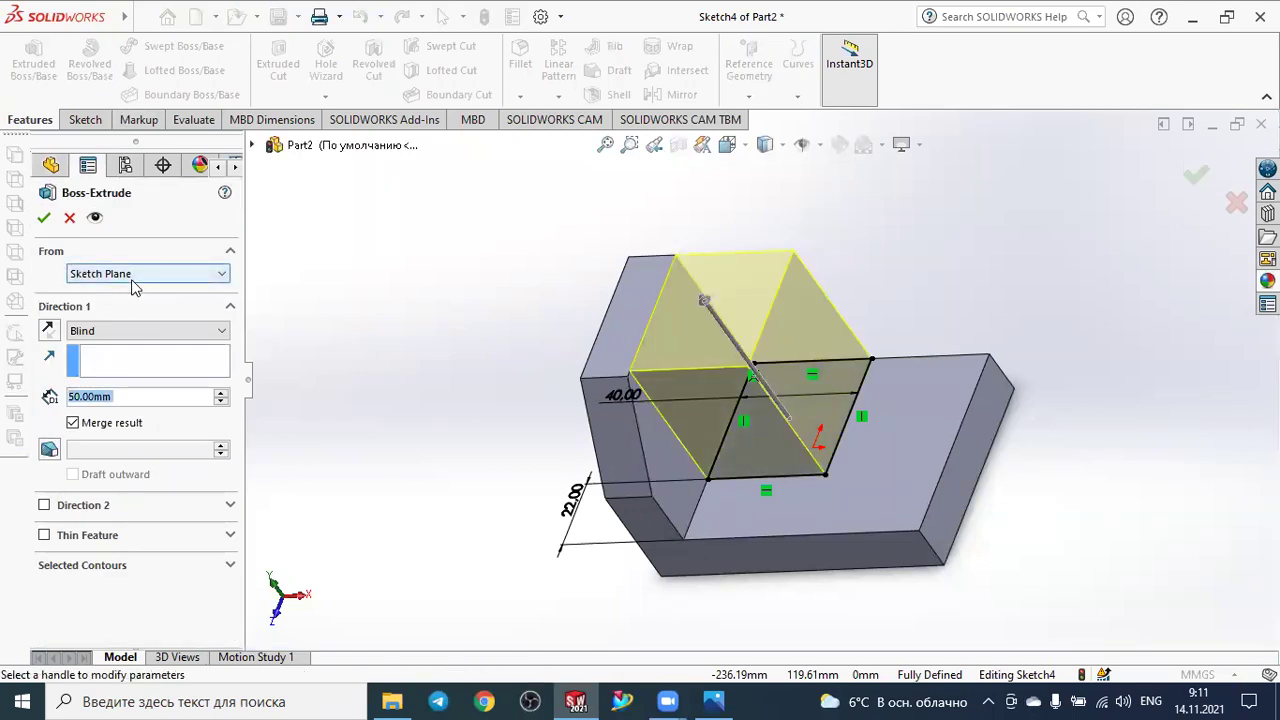
Extrude the 40 × 22 mm rectangle 28 mm up into a block.
text(2)
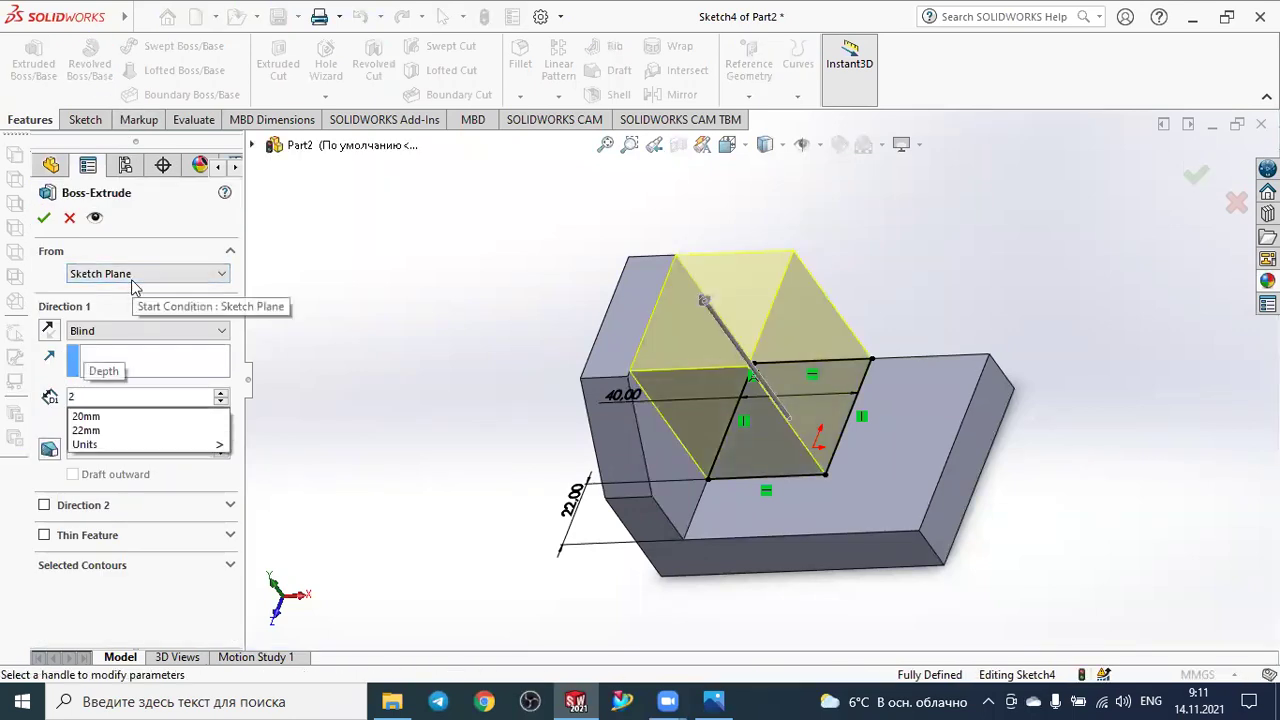
text(8)
key(Return)
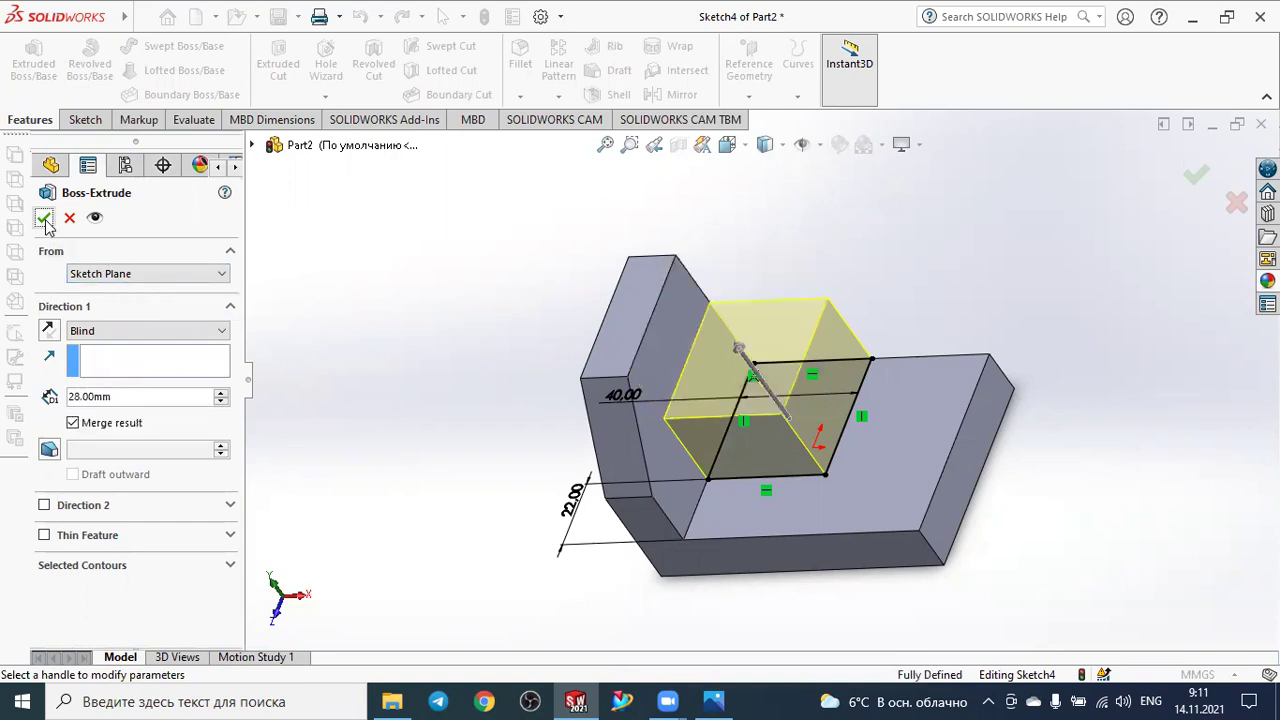
click(44, 218)
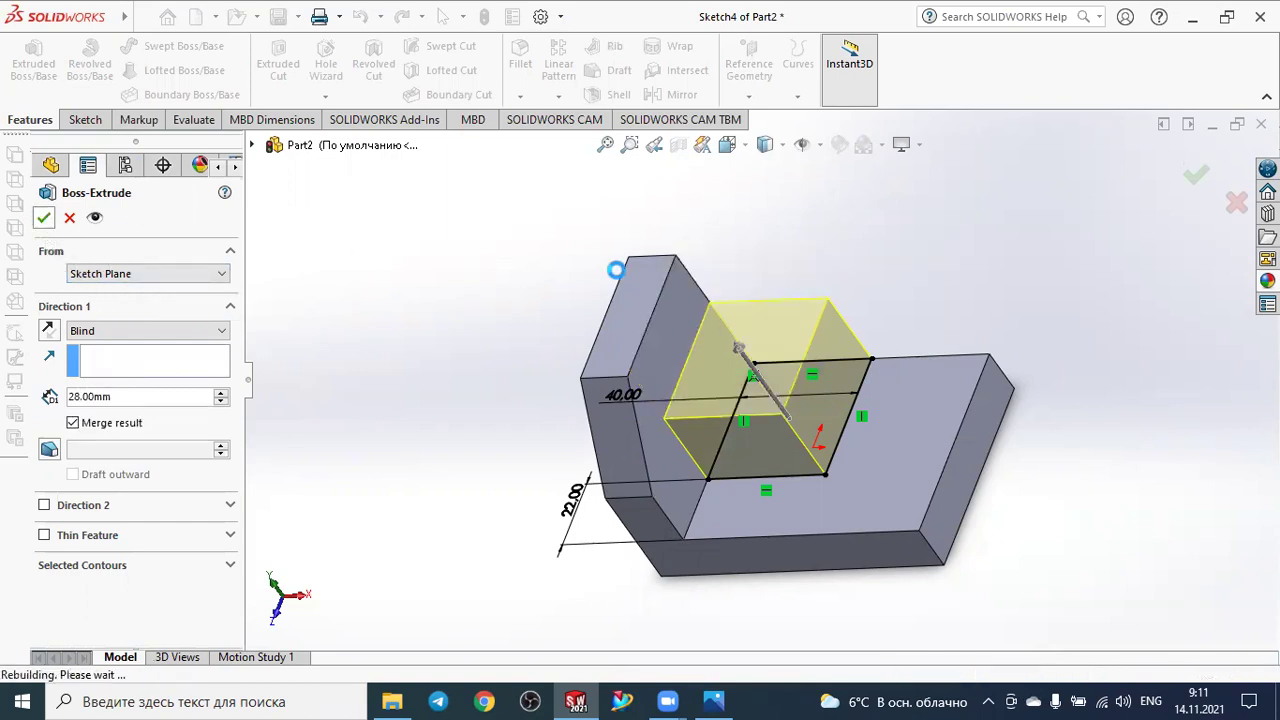
mouse_move(744, 270)
middle_down()
mouse_move(870, 274)
mouse_move(800, 250)
mouse_move(930, 261)
middle_up()
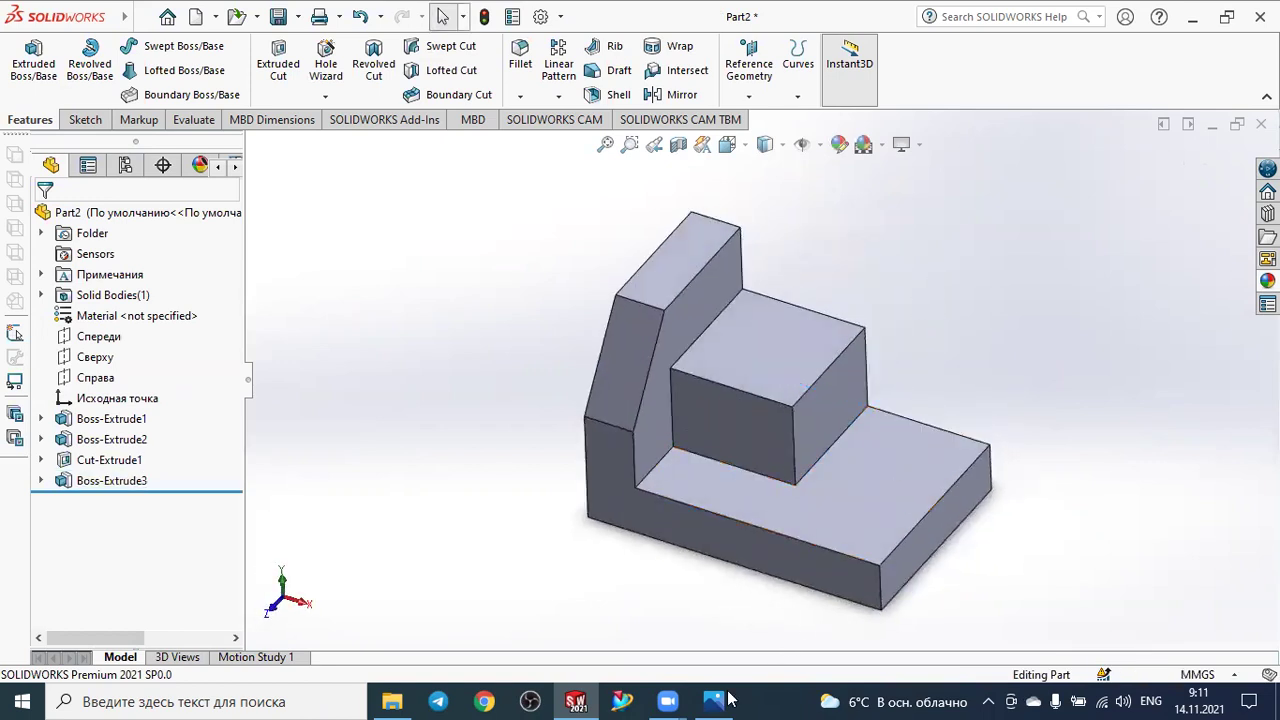
Check the reference drawing, then return to the model to begin a new sketch.
key(alt+Tab)
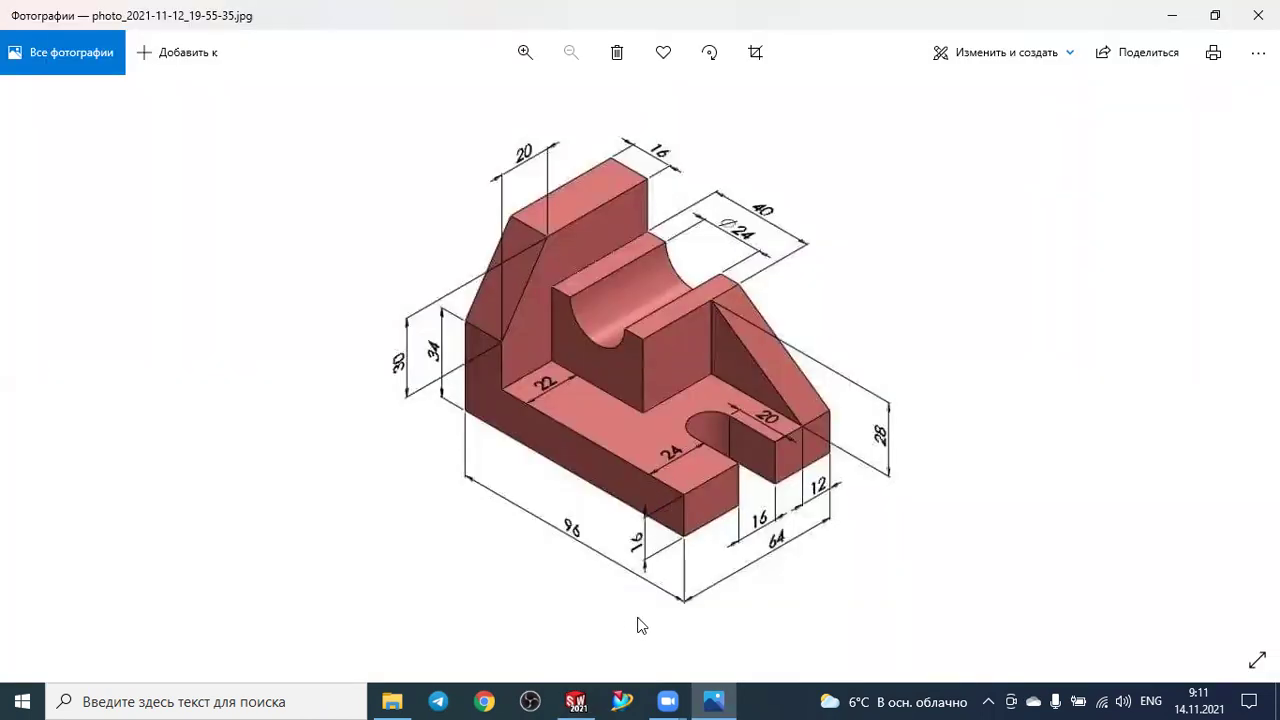
click(724, 699)
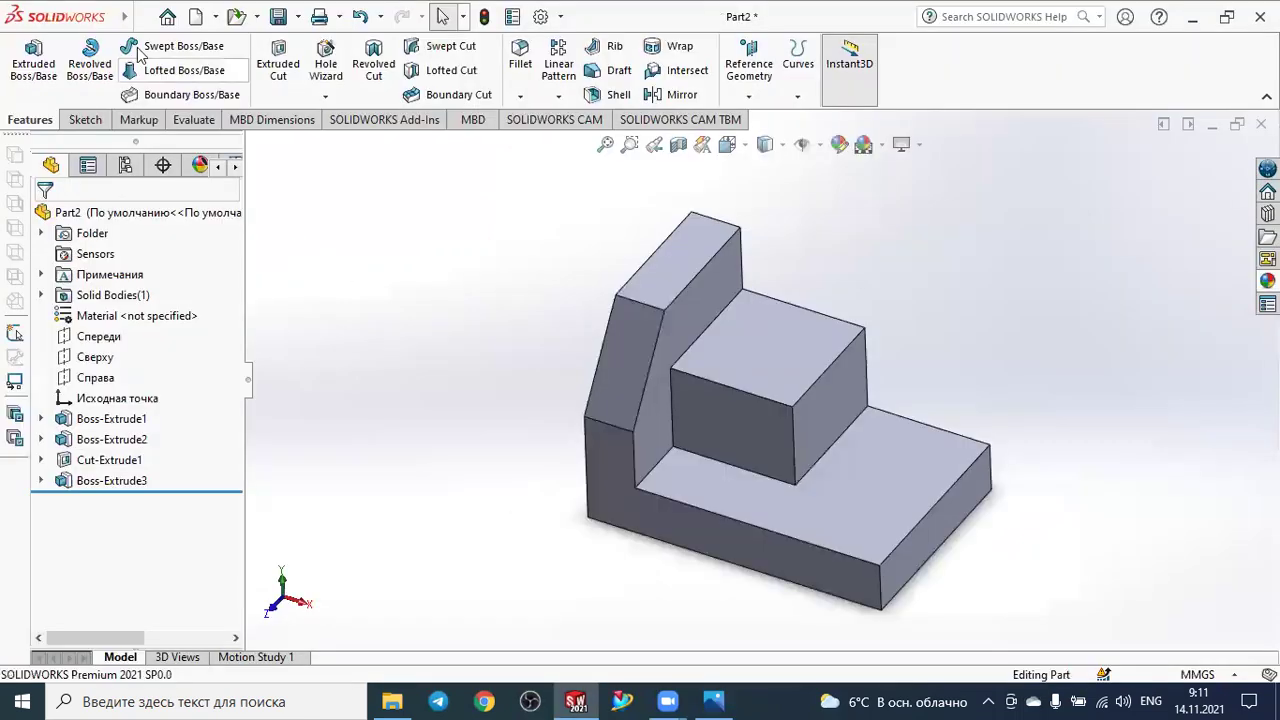
click(85, 120)
click(26, 55)
Sketch on the block's front face and draw a circle centred on its top edge.
click(722, 398)
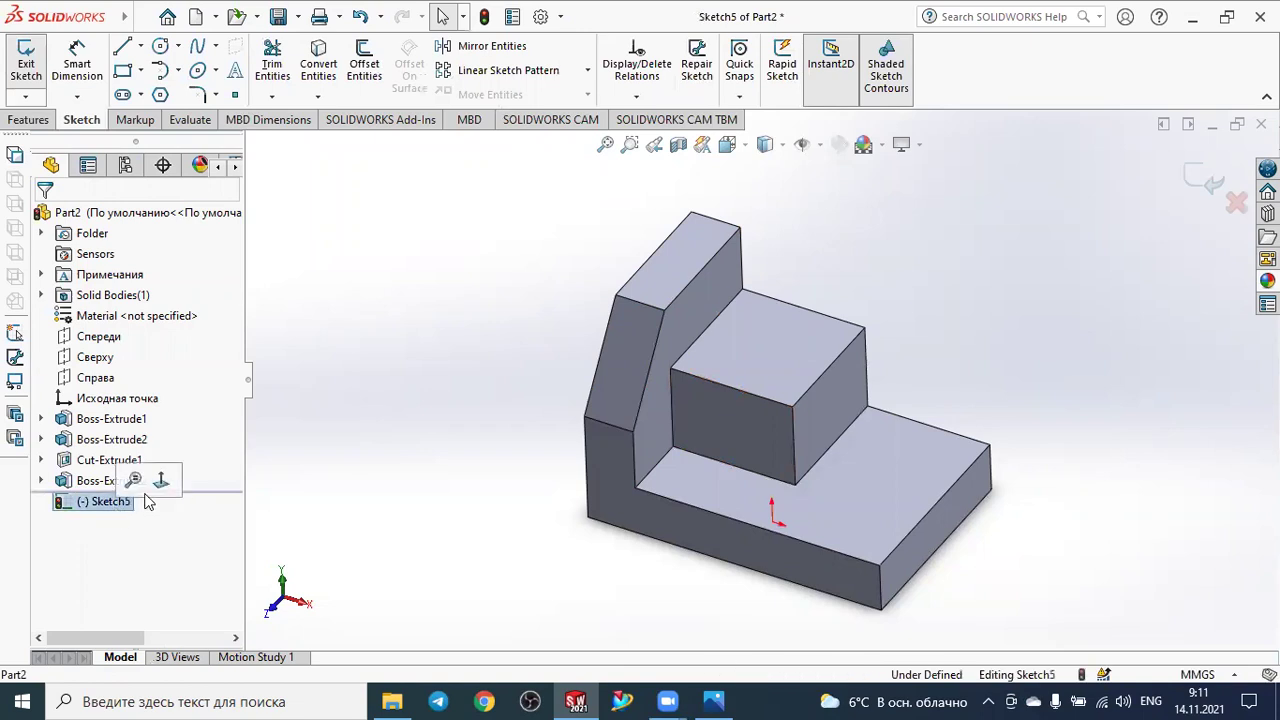
click(161, 481)
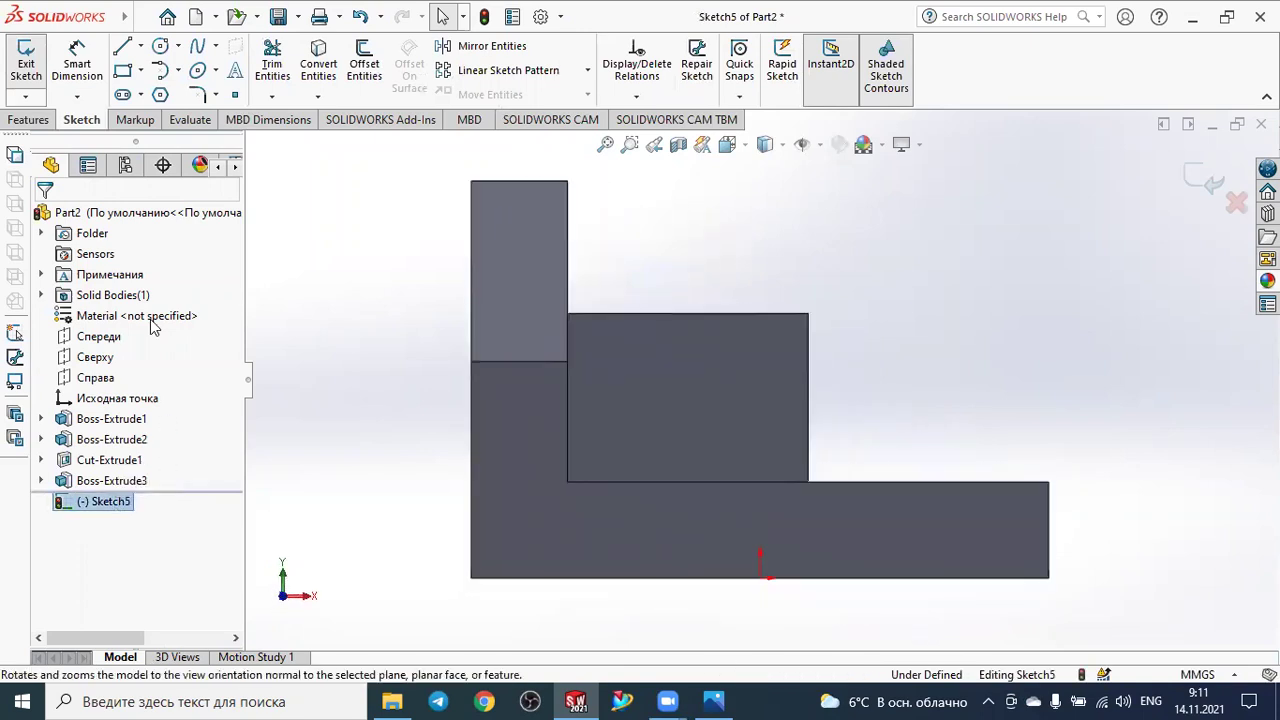
click(160, 46)
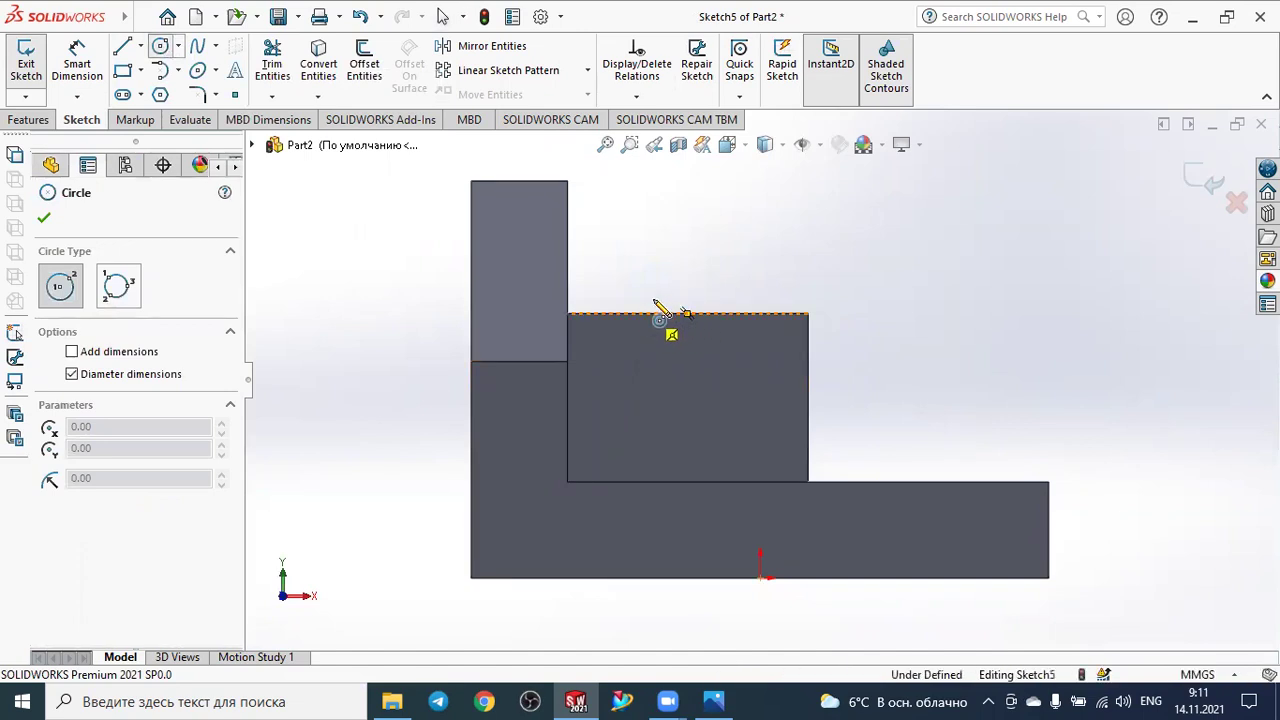
click(645, 314)
click(688, 252)
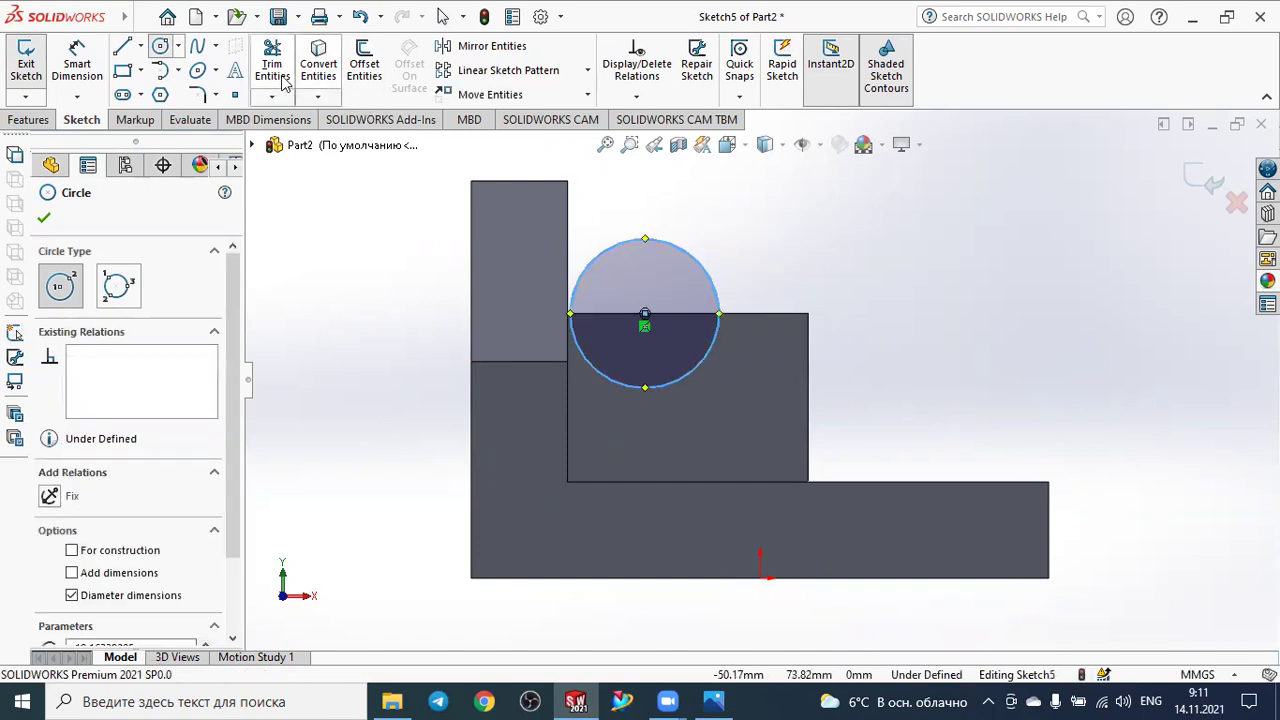
Dimension the circle's diameter to 24 mm.
click(77, 65)
click(714, 279)
click(823, 246)
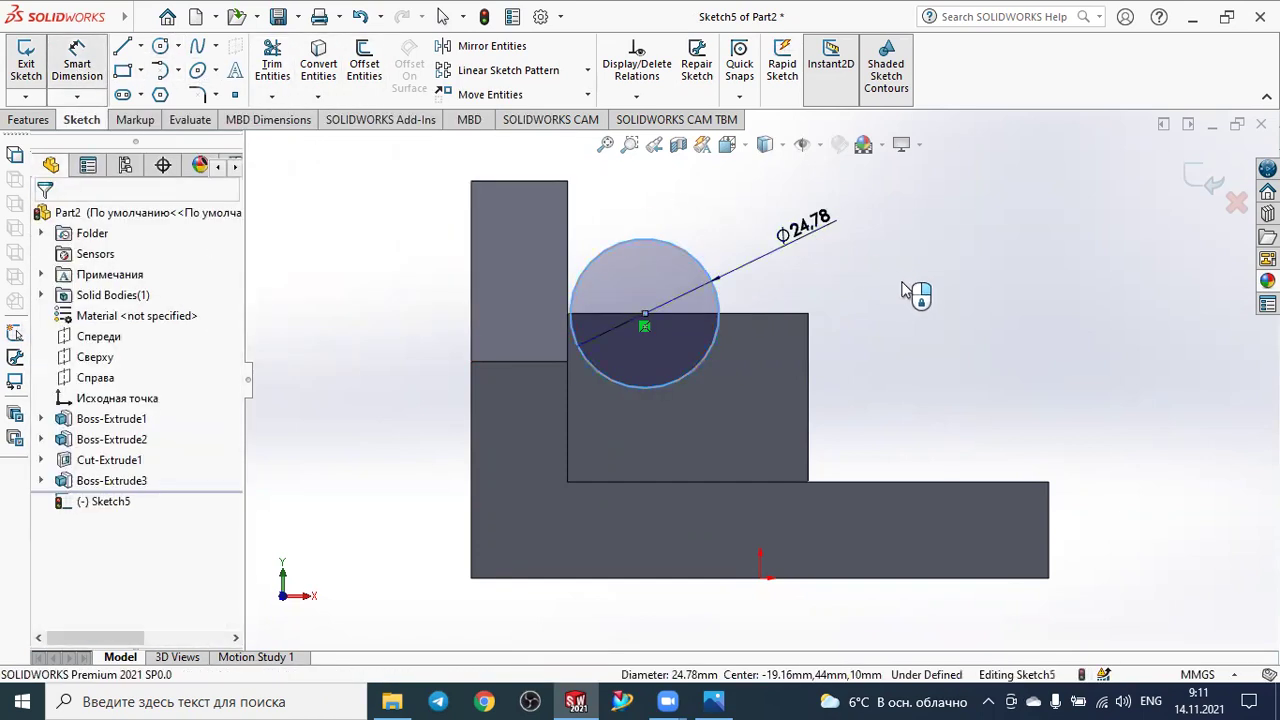
click(905, 290)
text(24)
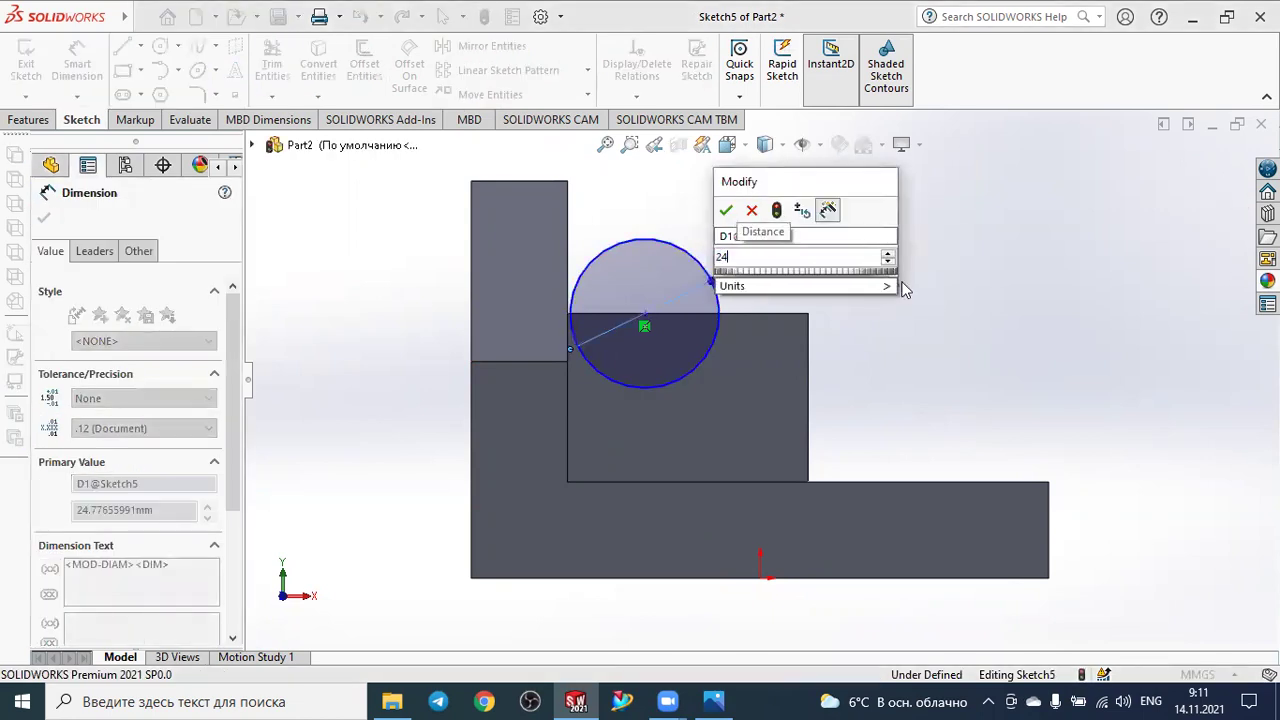
key(Return)
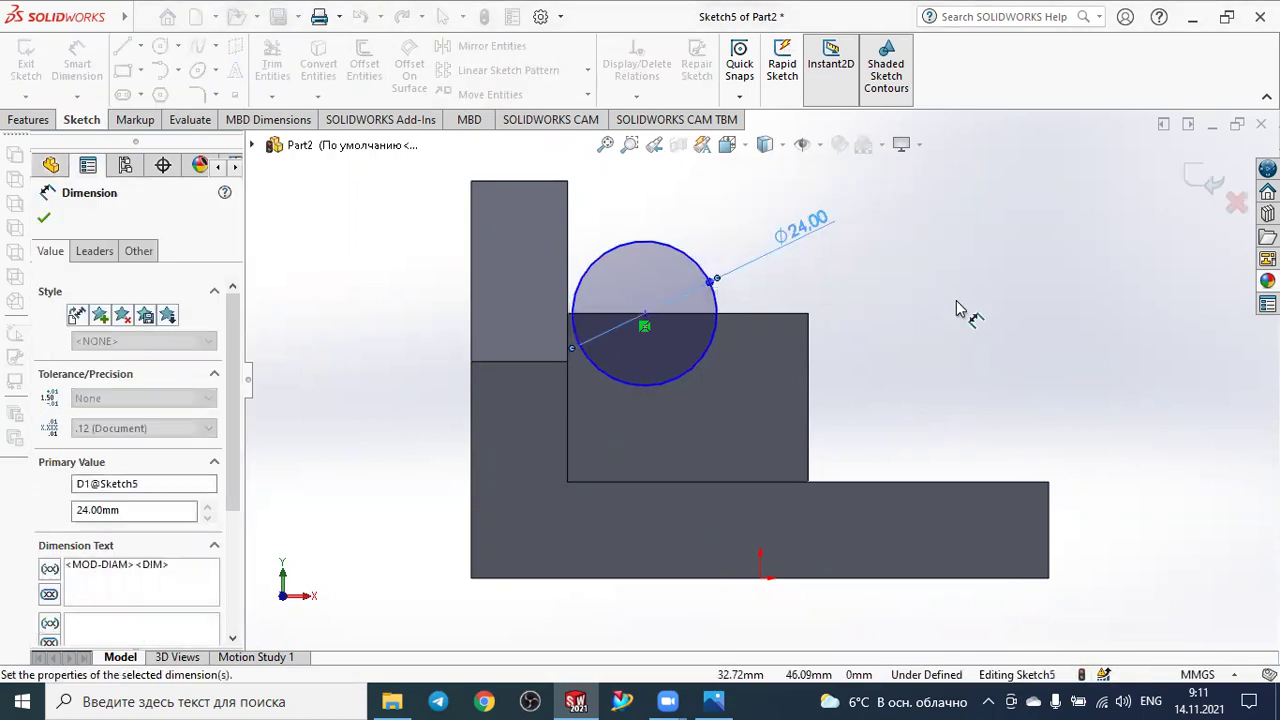
click(958, 310)
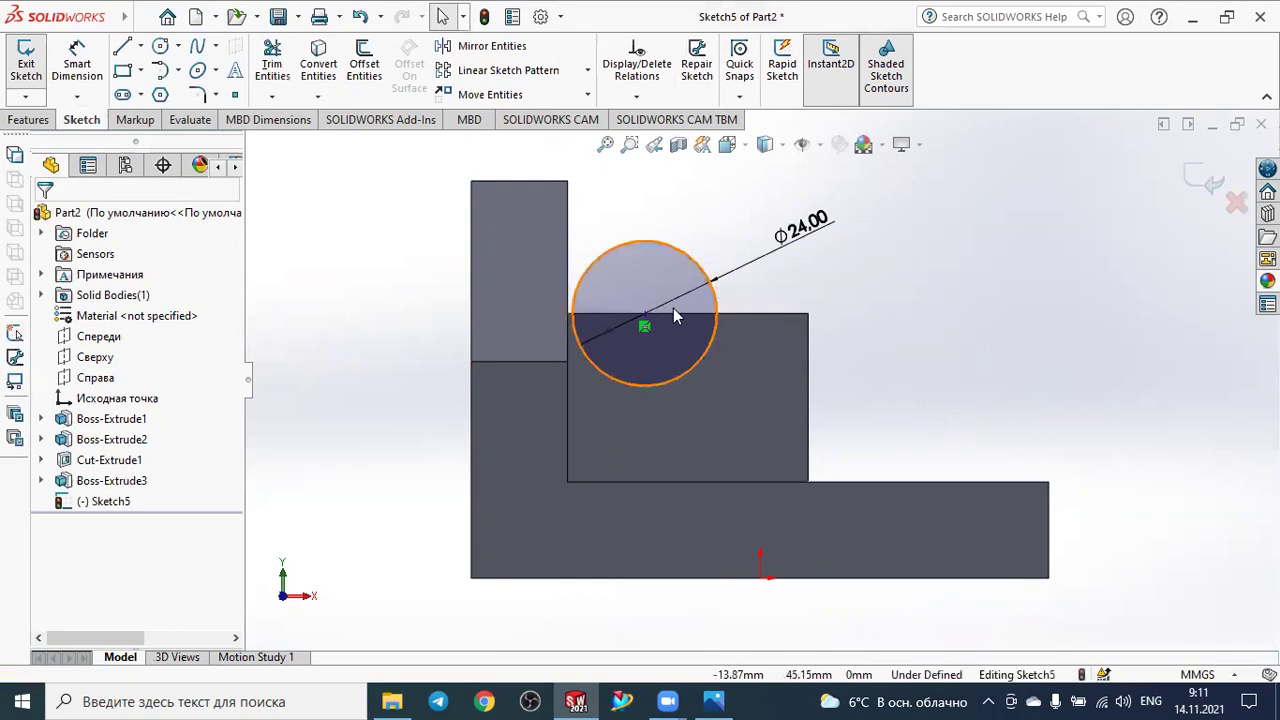
click(647, 317)
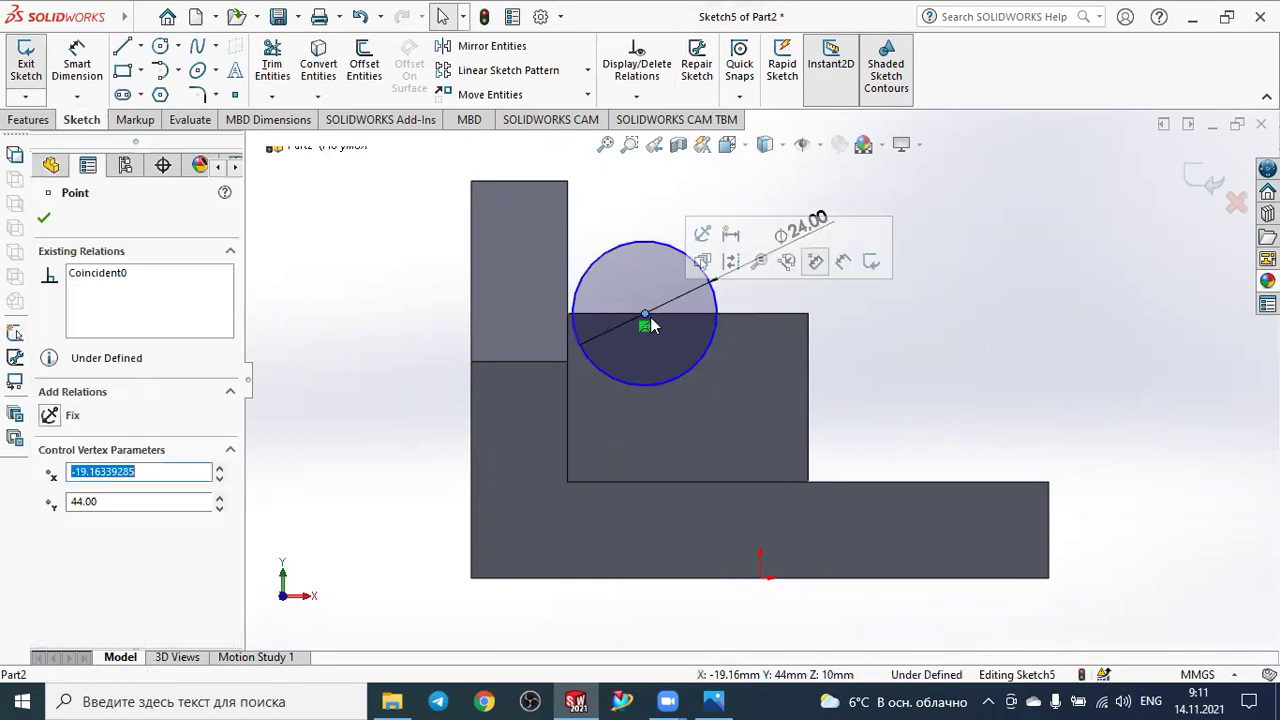
Fix the circle's centre at the top edge's midpoint and draw a line along that edge.
ctrl+click(768, 320)
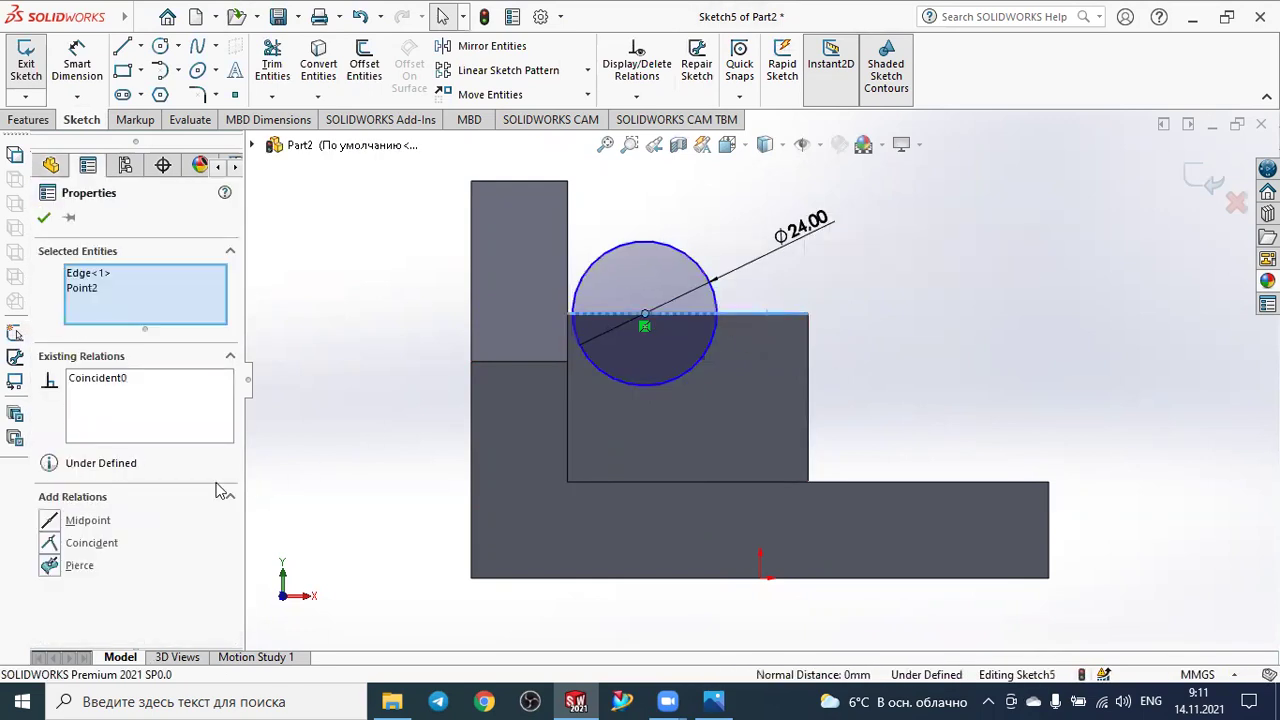
click(80, 520)
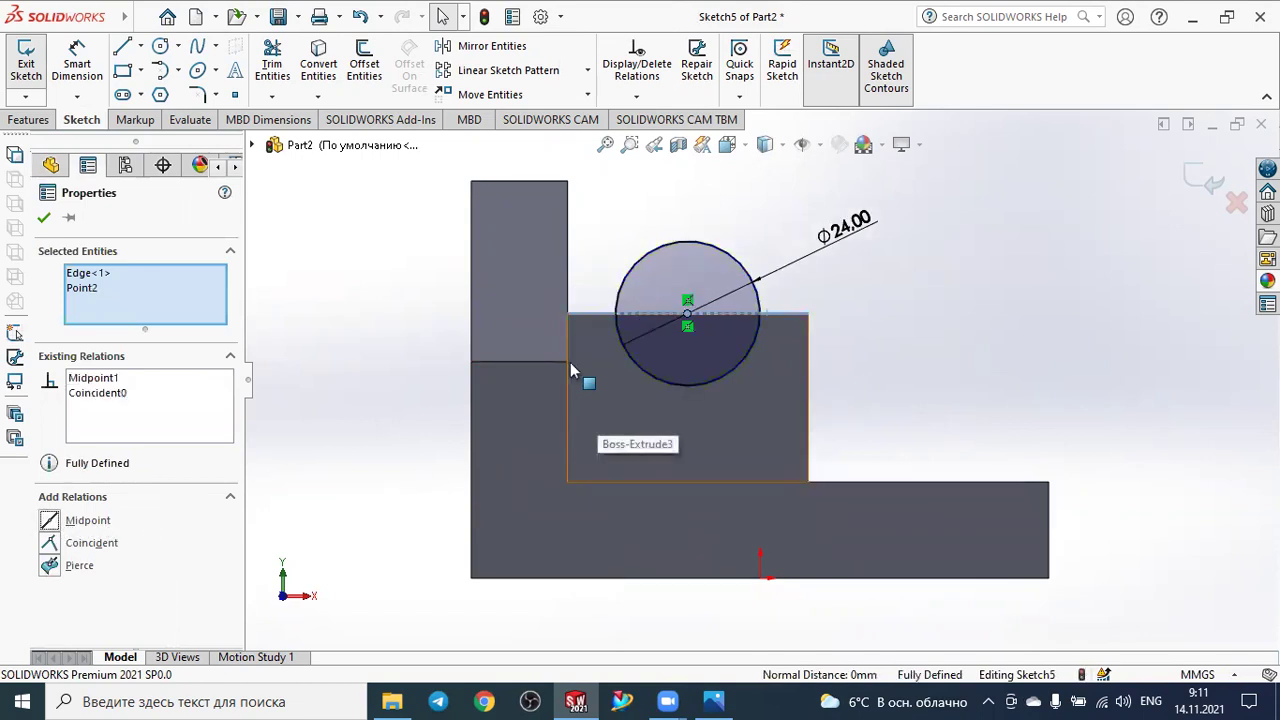
click(122, 46)
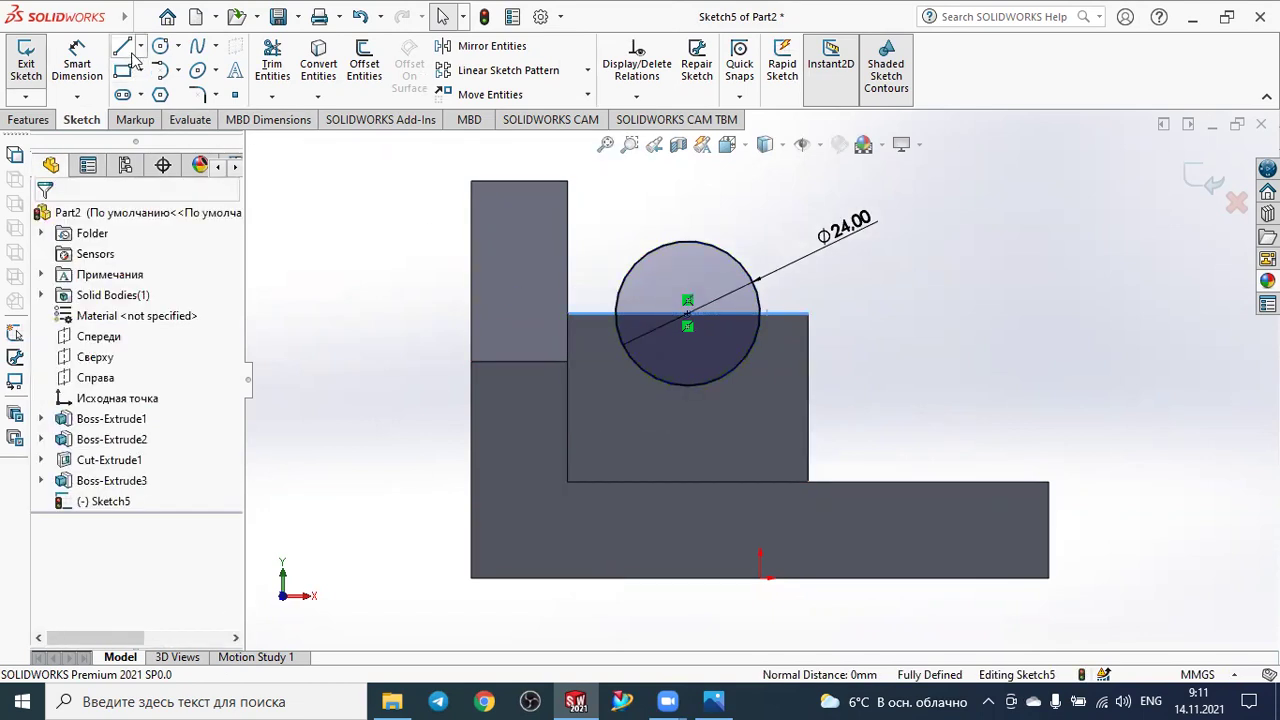
click(601, 314)
click(792, 314)
key(Escape)
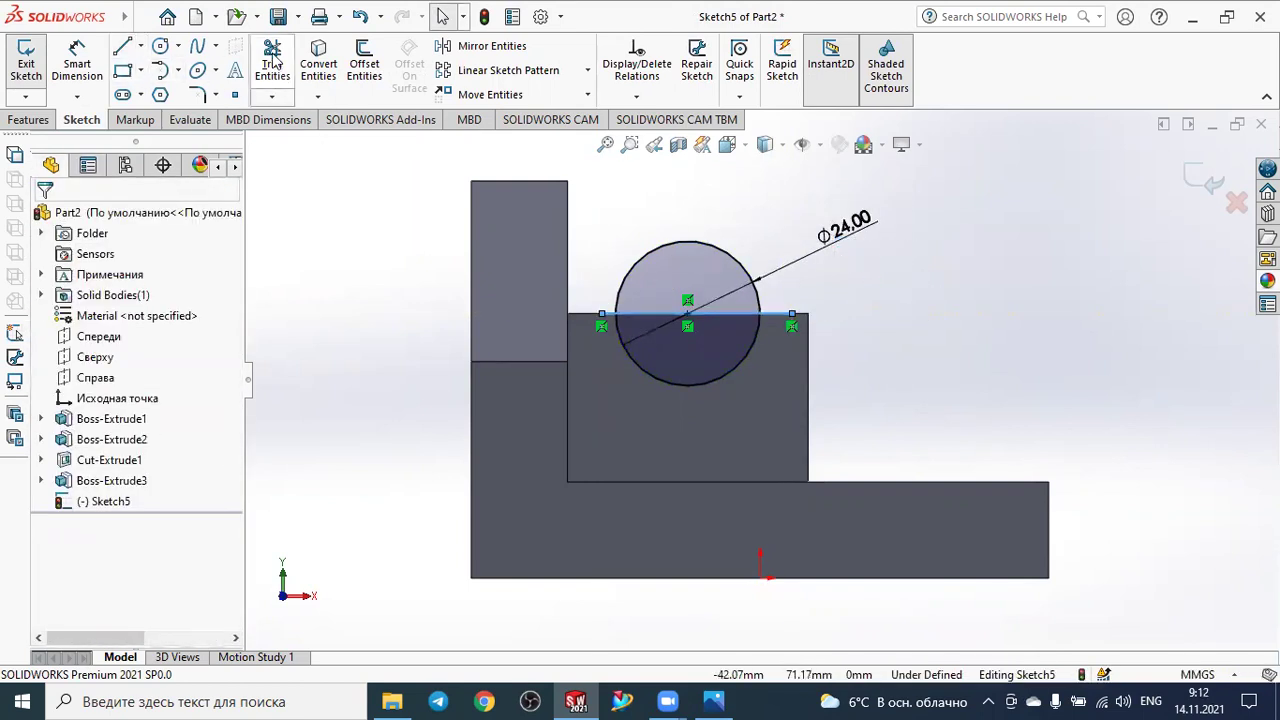
click(272, 62)
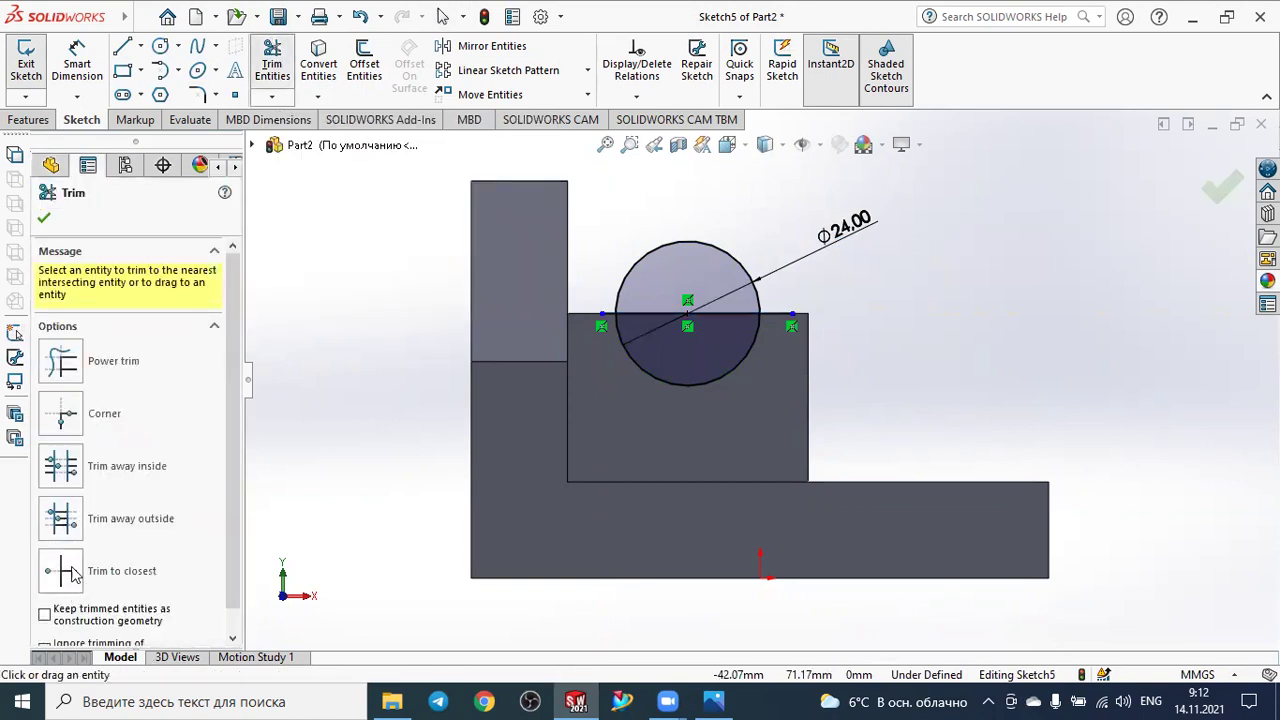
Trim the line stubs and upper arc to leave a closed semicircle, then show isometric view.
scroll(596, 319, down, 2)
scroll(596, 320, down, 2)
scroll(600, 325, down, 2)
click(641, 345)
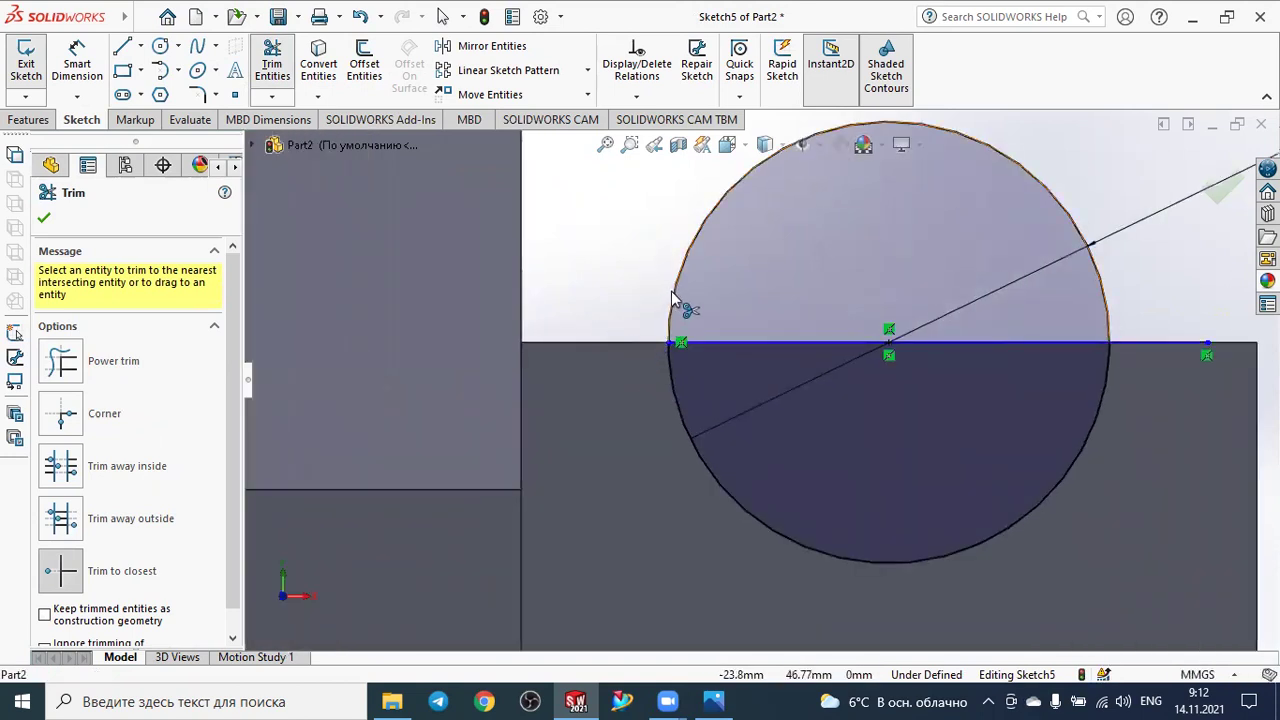
click(673, 299)
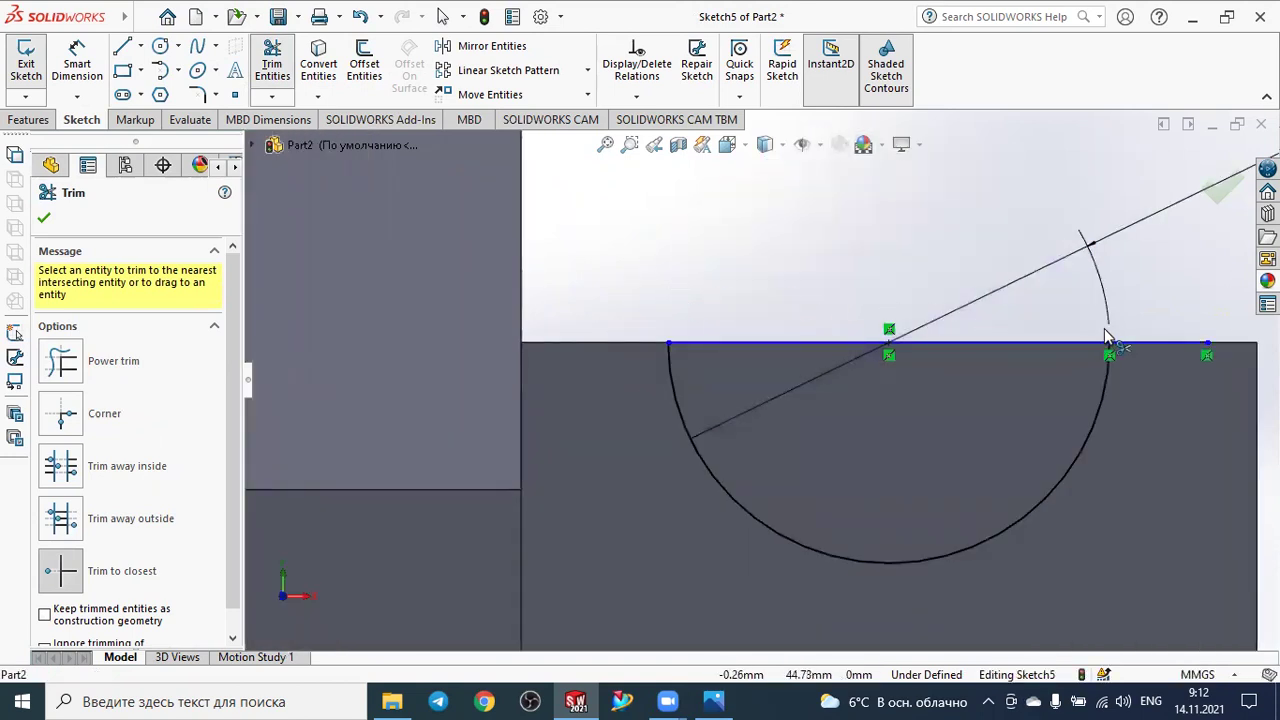
click(1153, 345)
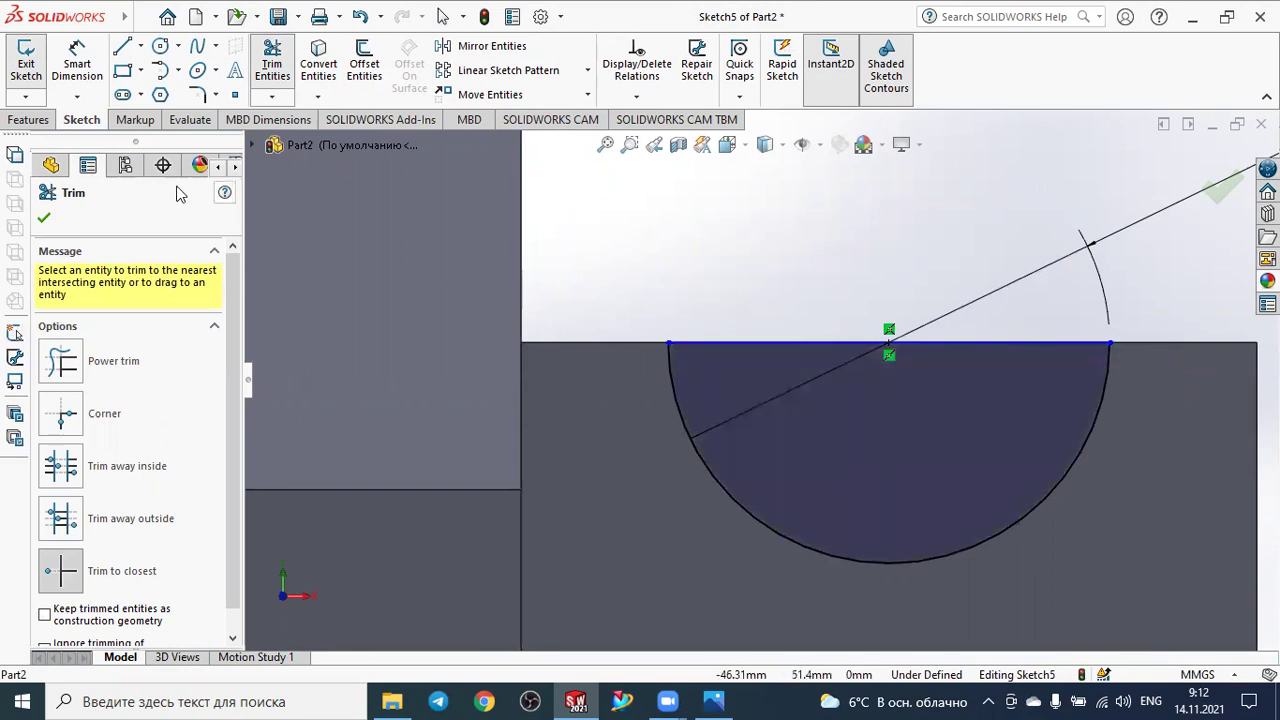
click(45, 219)
scroll(605, 269, up, 3)
scroll(611, 270, up, 2)
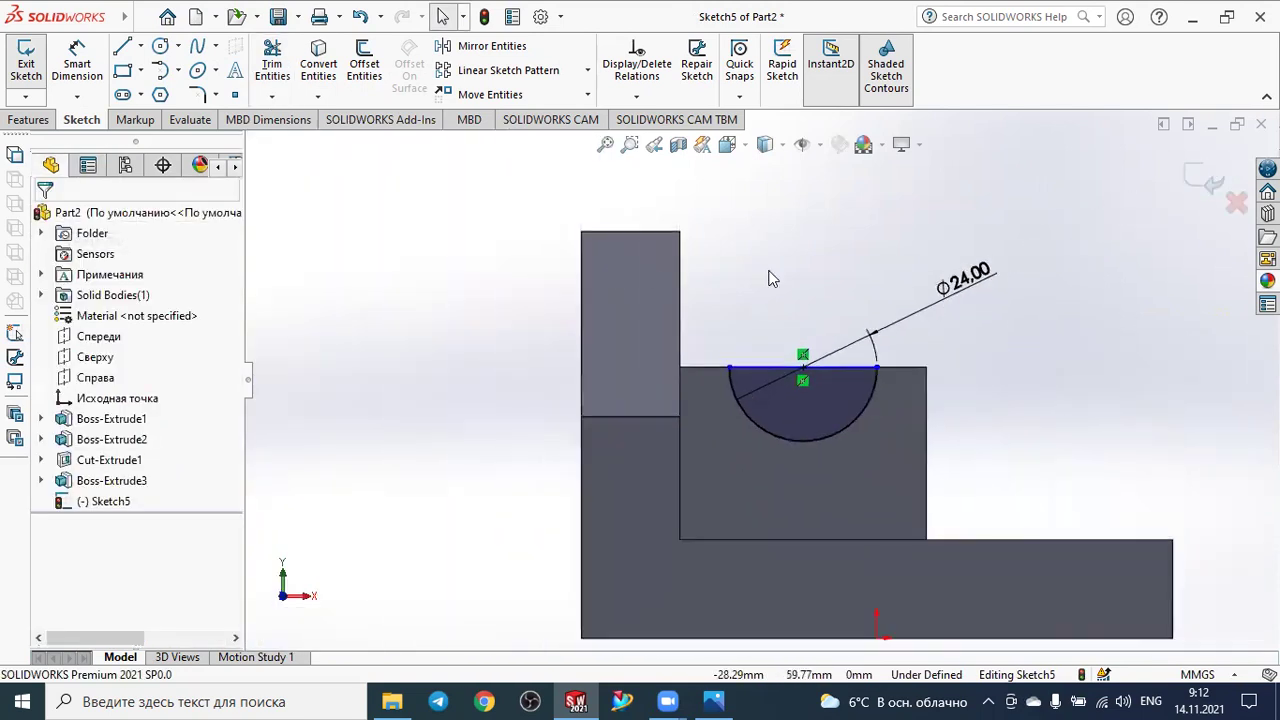
key(ctrl+7)
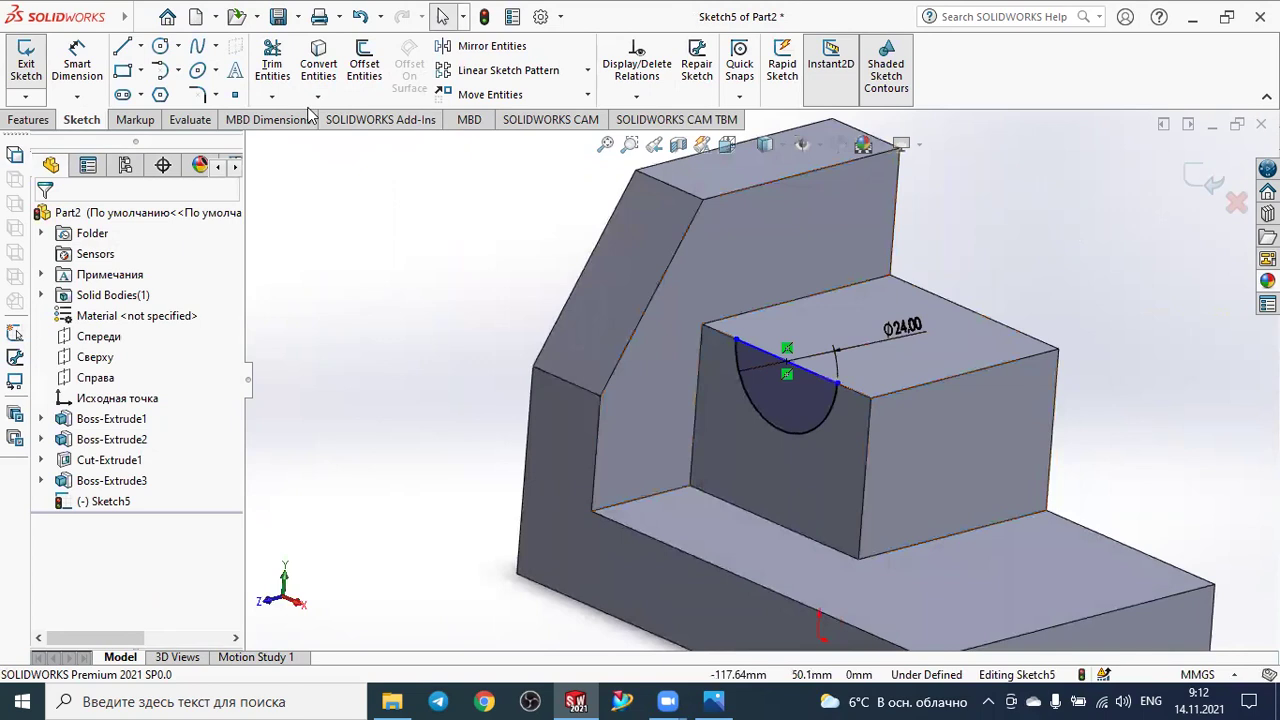
Cut the half-circle profile Through All to make a semicircular groove in the block.
click(28, 119)
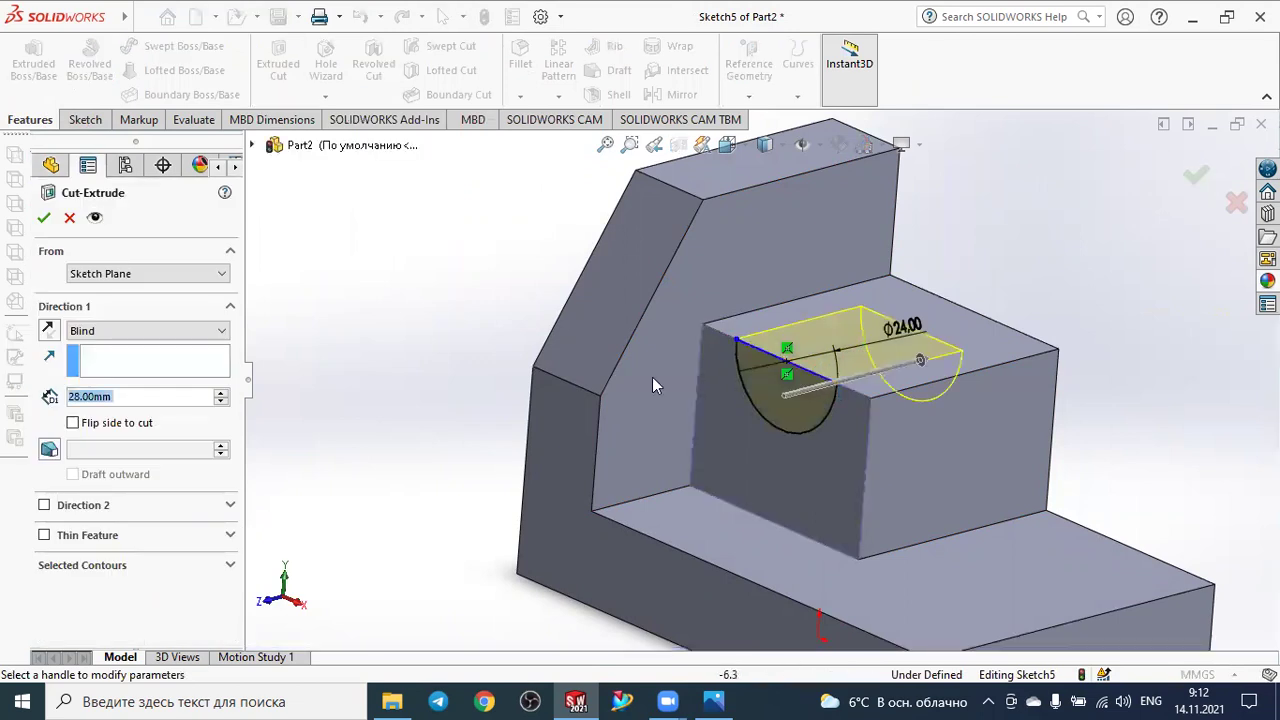
click(150, 330)
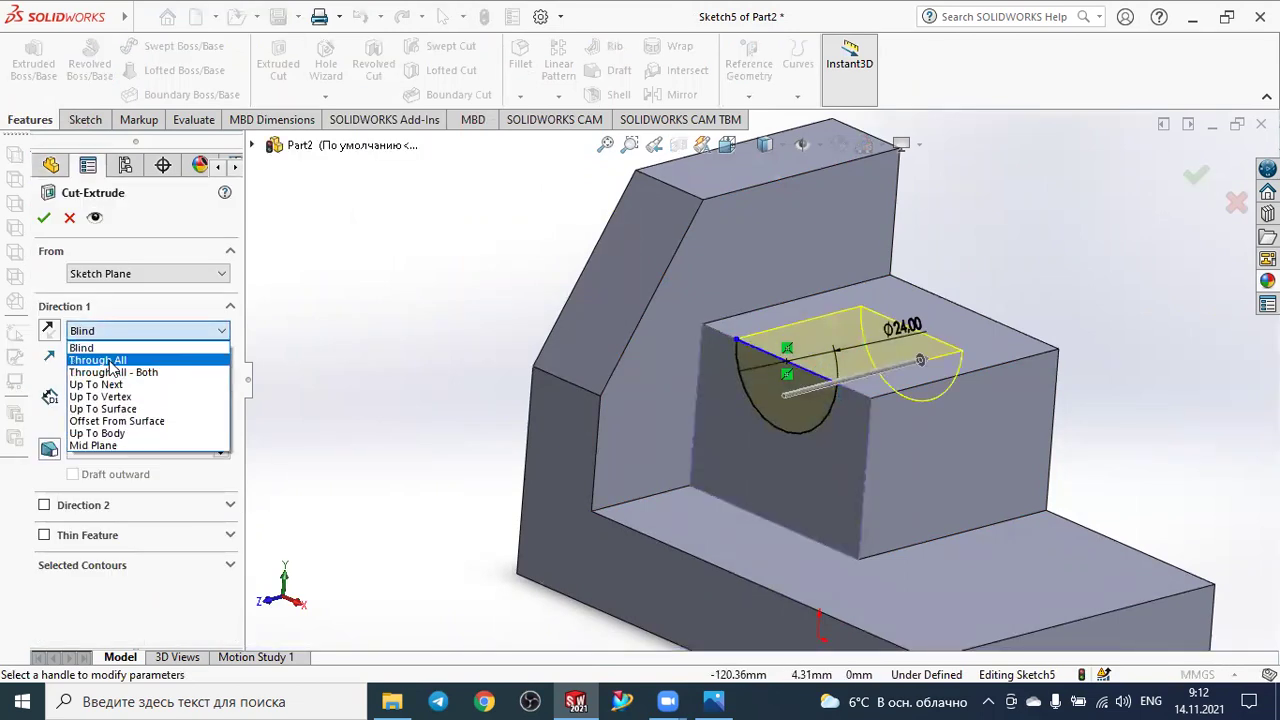
click(95, 361)
middle_drag(1031, 296, 1114, 310)
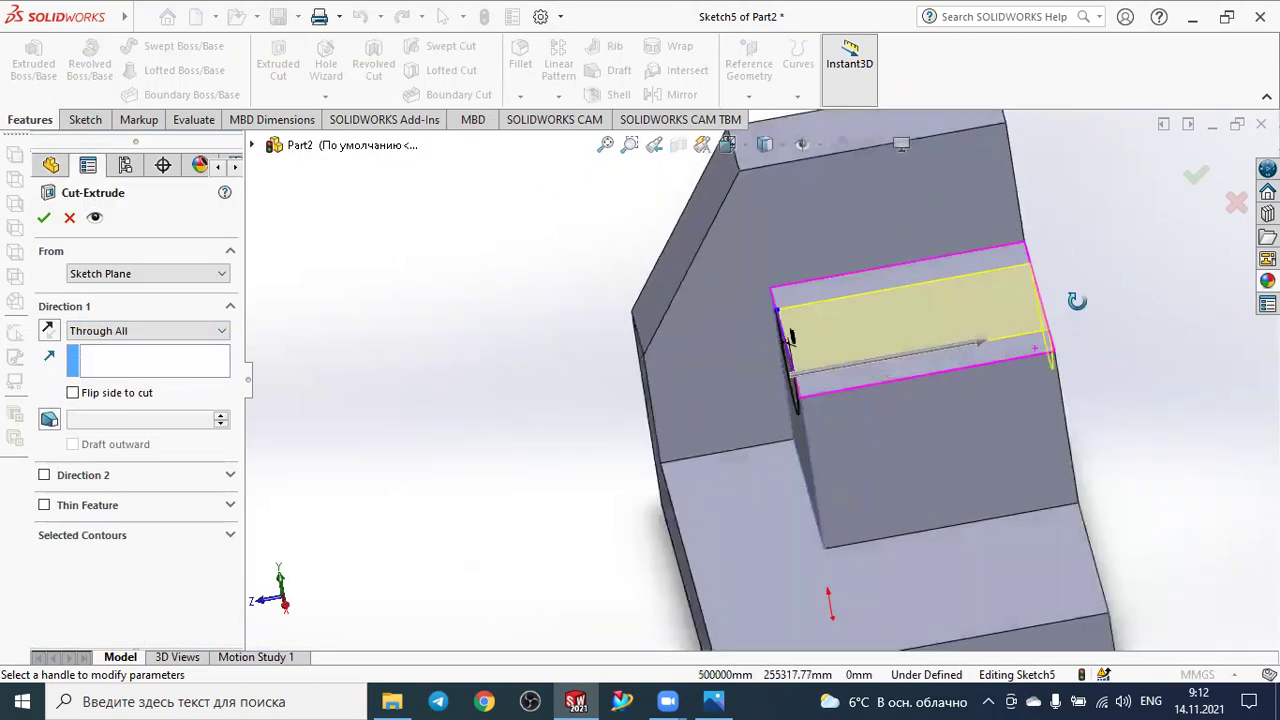
click(45, 218)
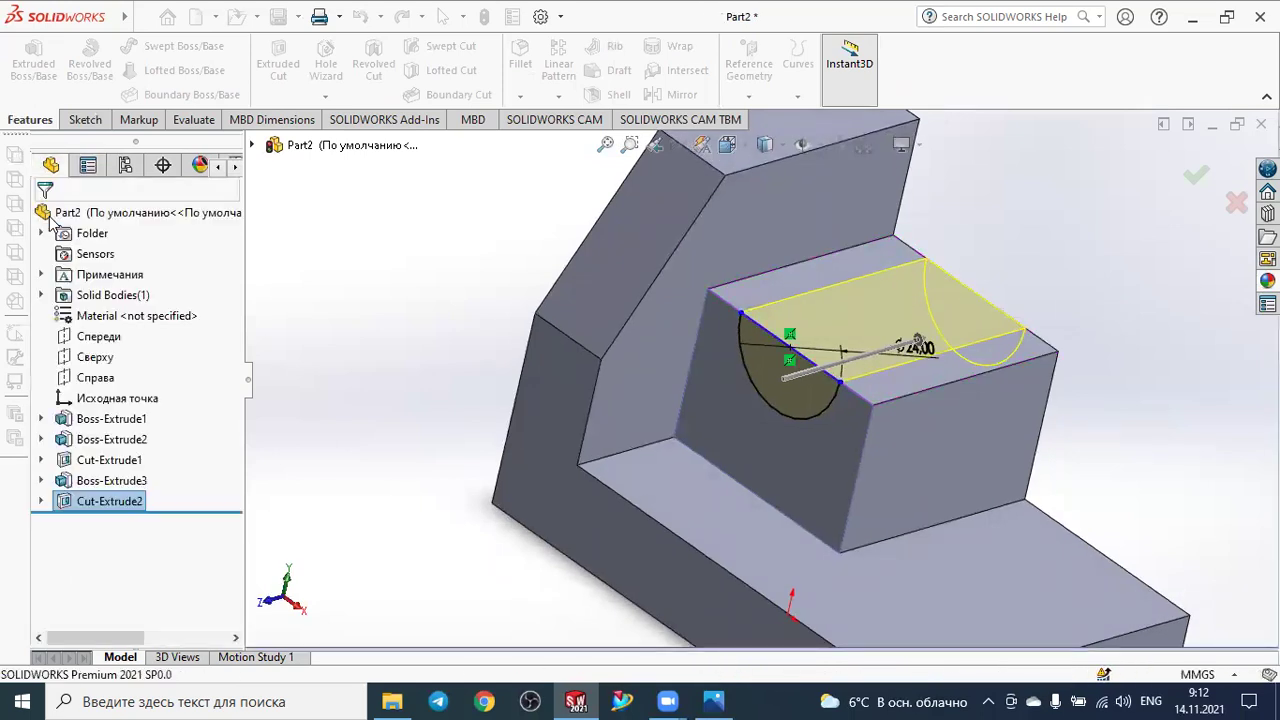
key(f)
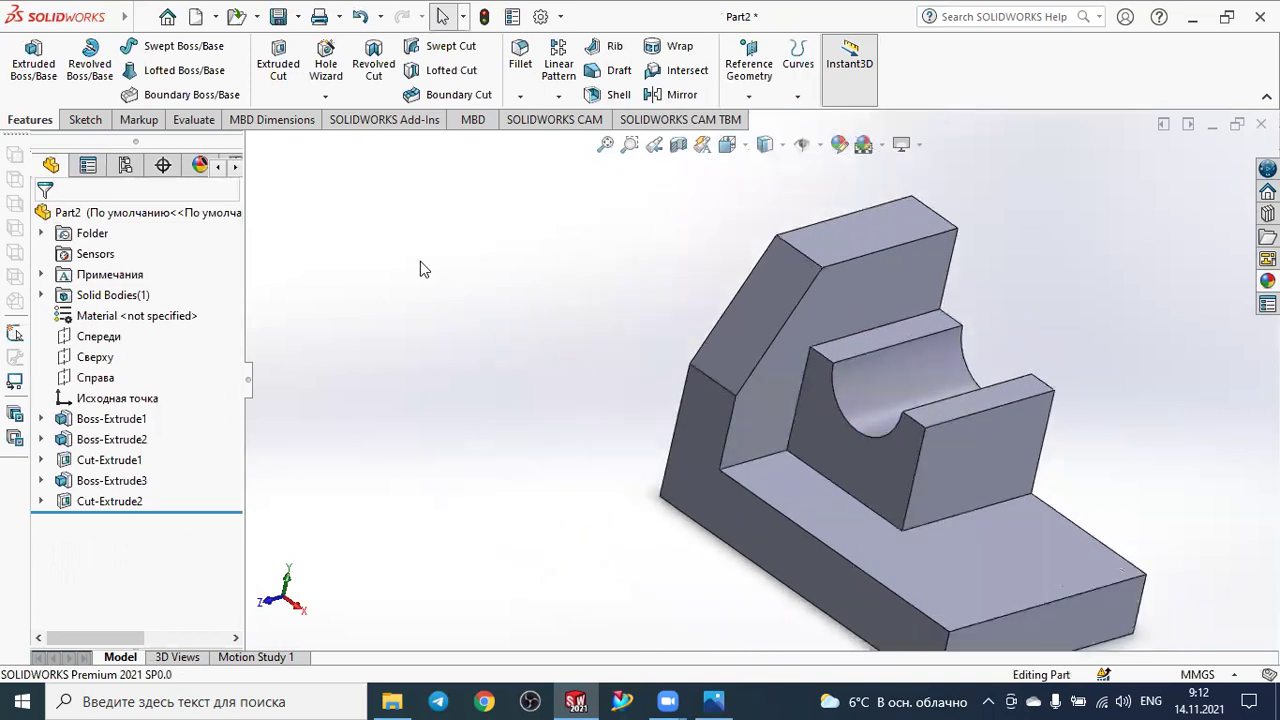
middle_drag(860, 318, 986, 349)
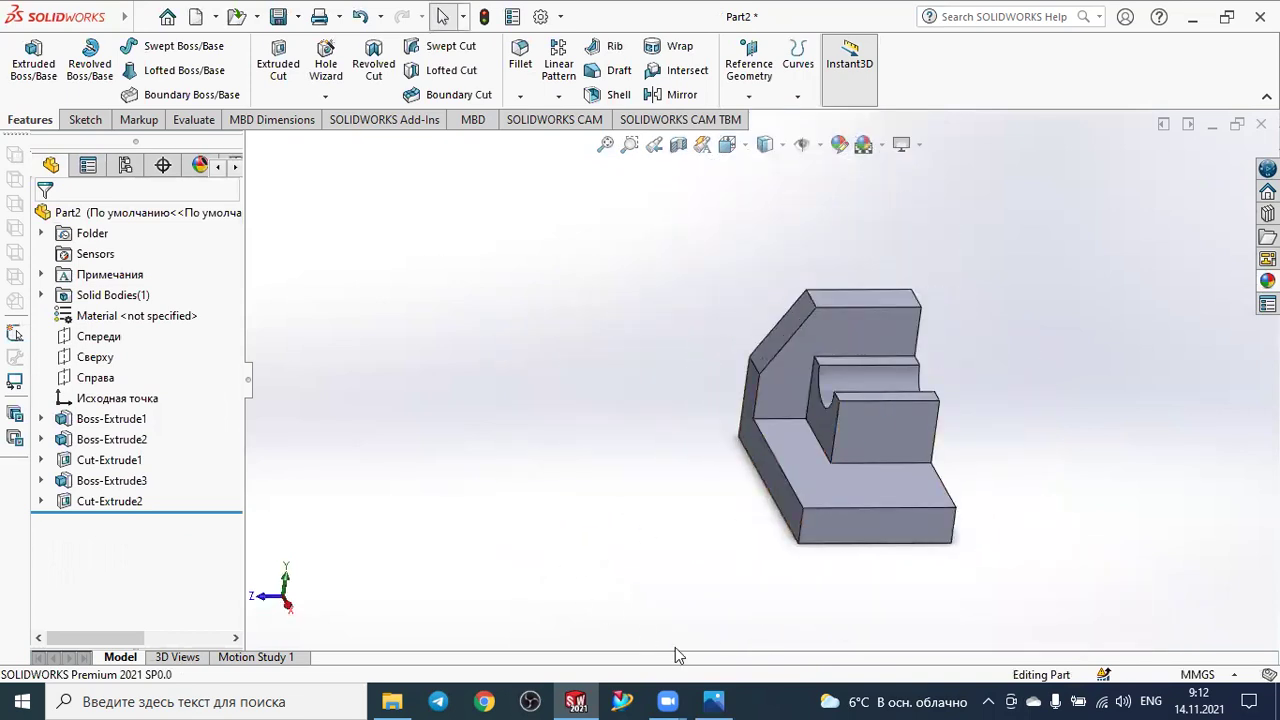
mouse_move(713, 701)
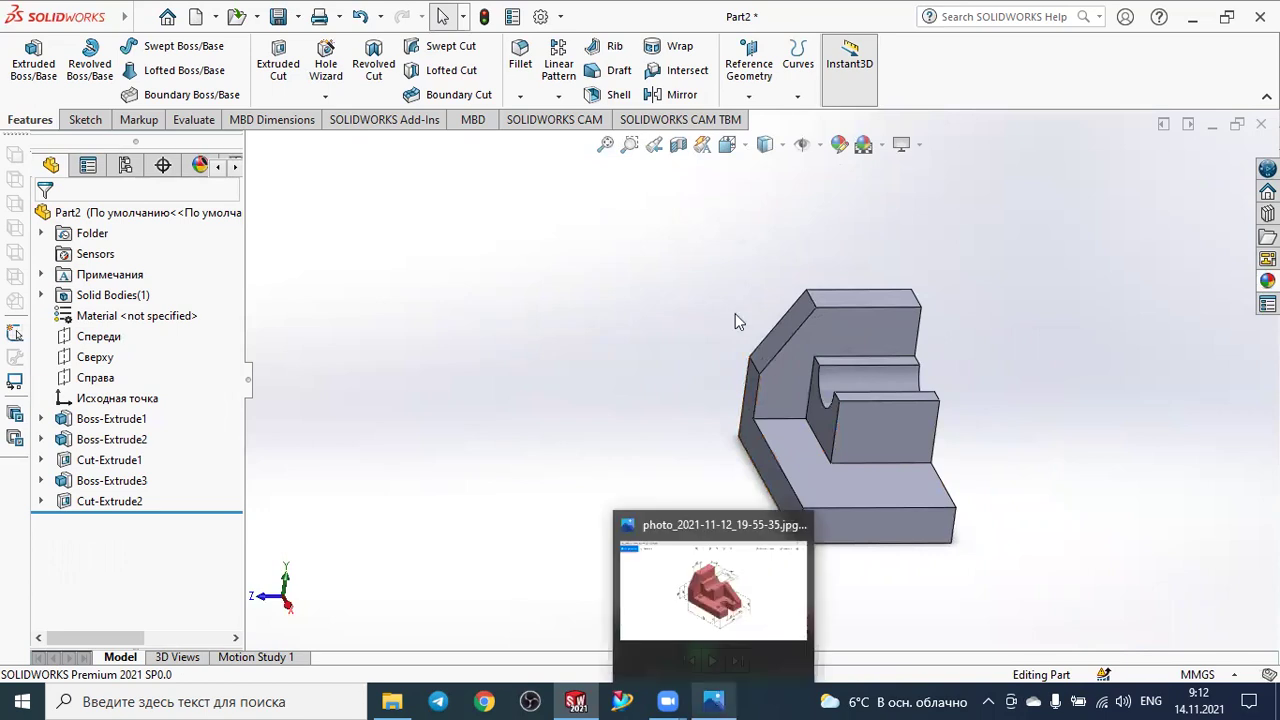
key(alt+Tab)
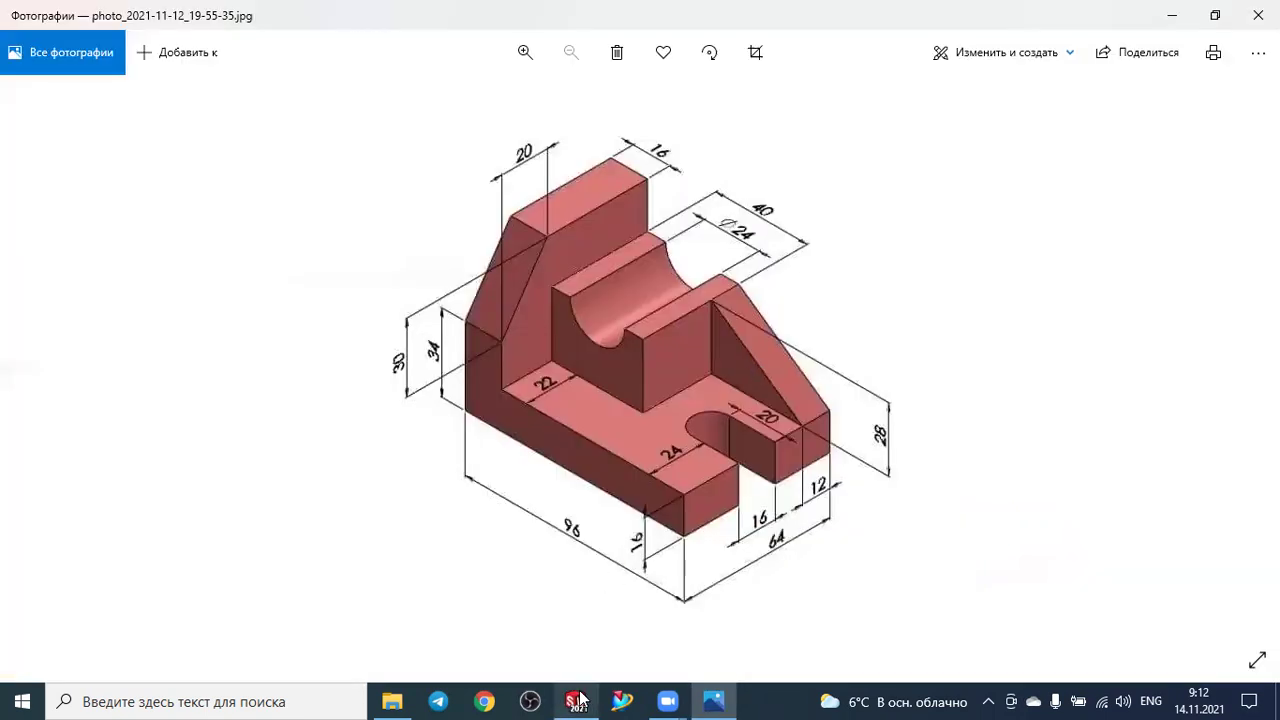
Start a sketch on the part's side face, viewed Normal To.
key(alt+Tab)
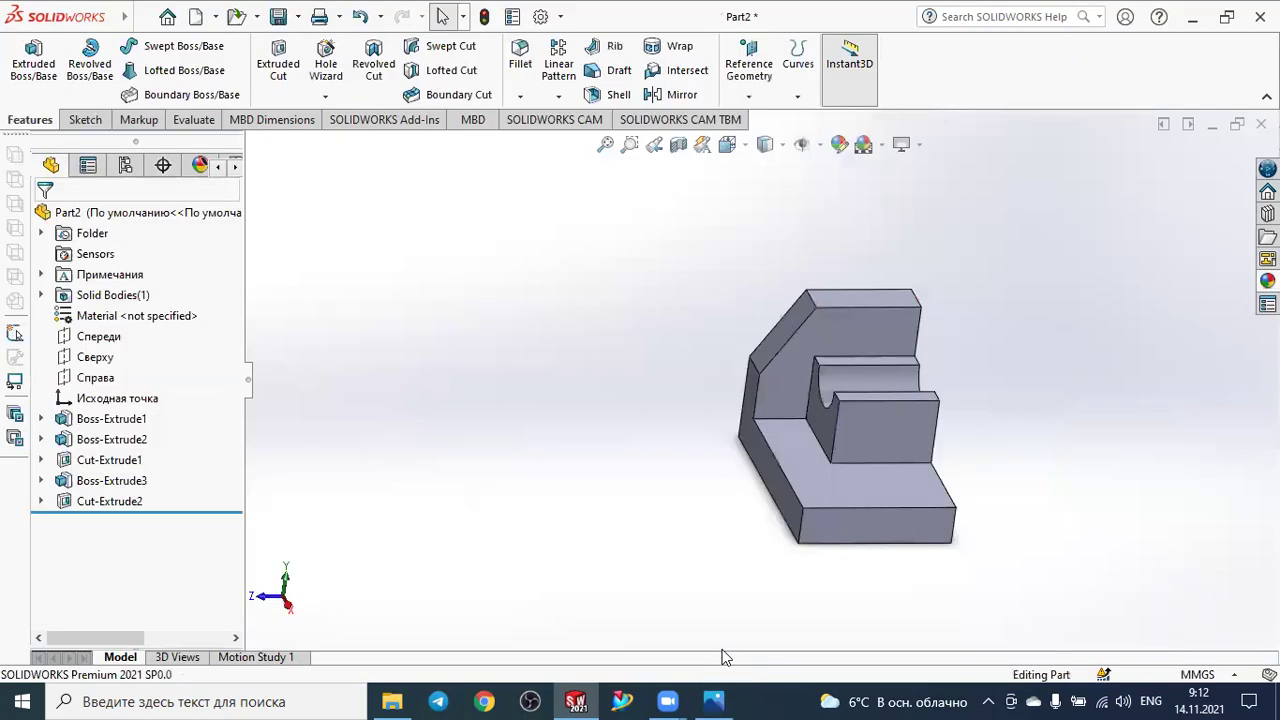
key(shift+Left)
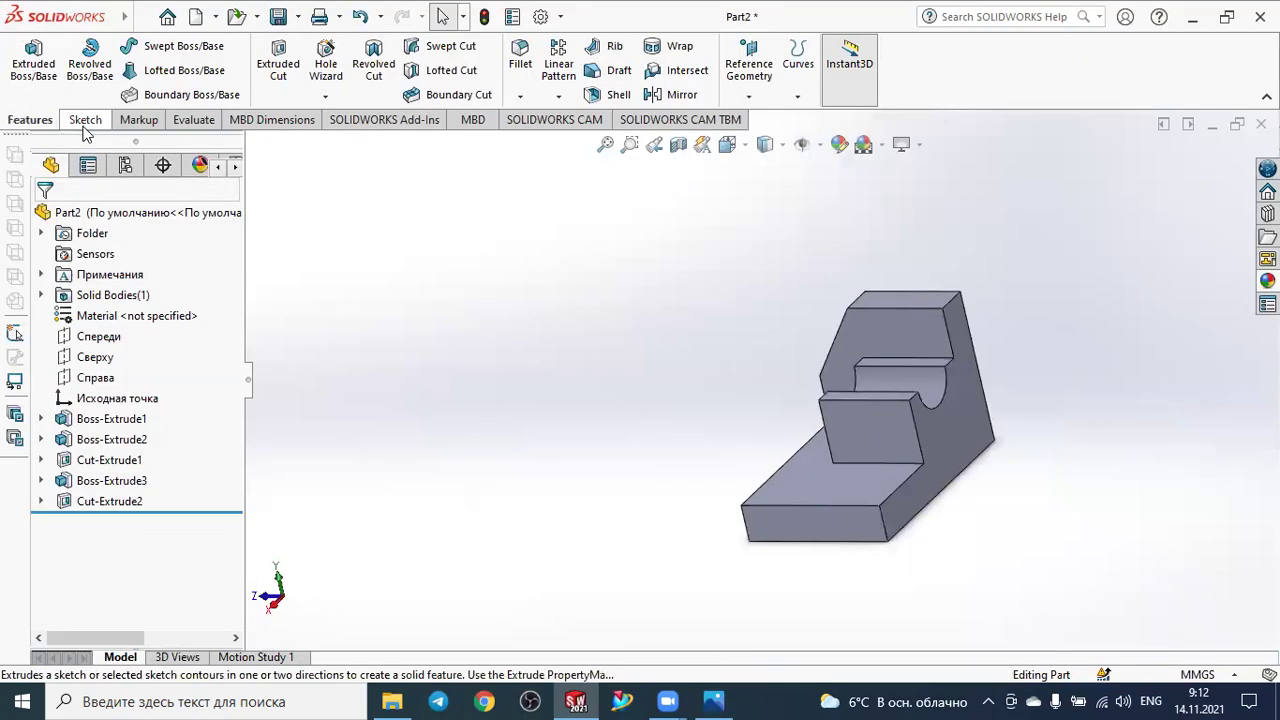
click(85, 120)
click(26, 60)
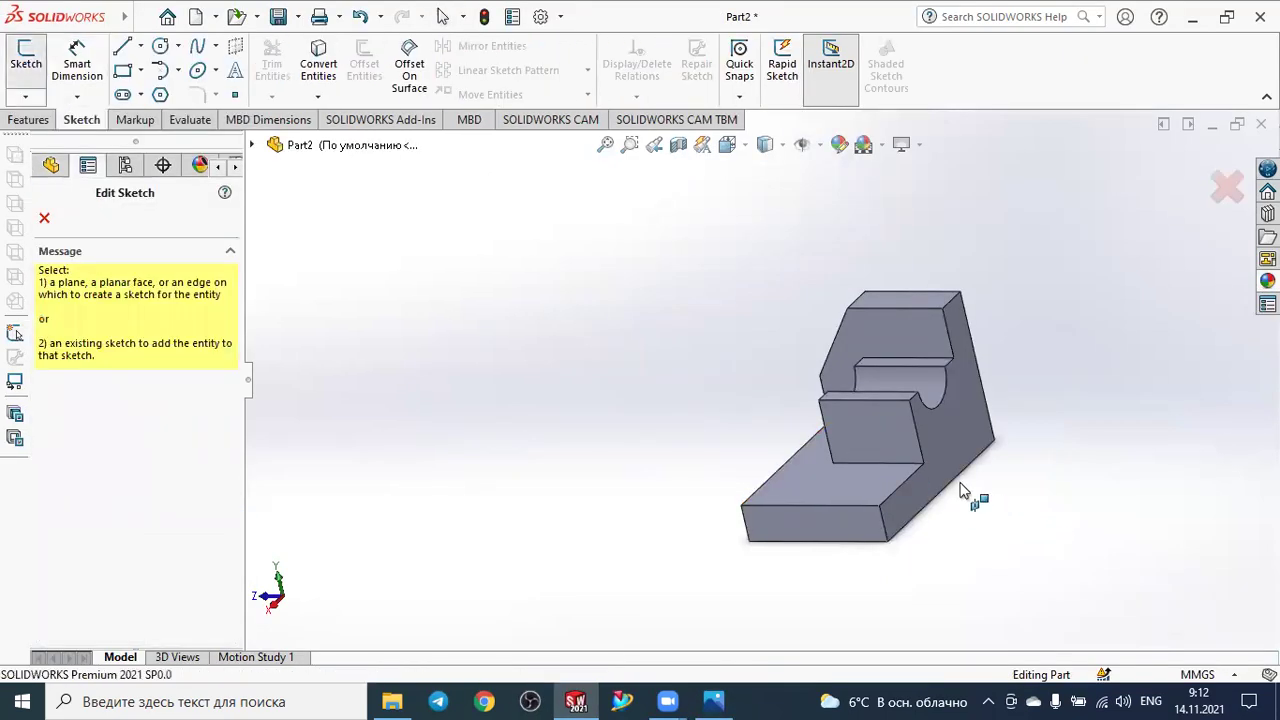
click(930, 484)
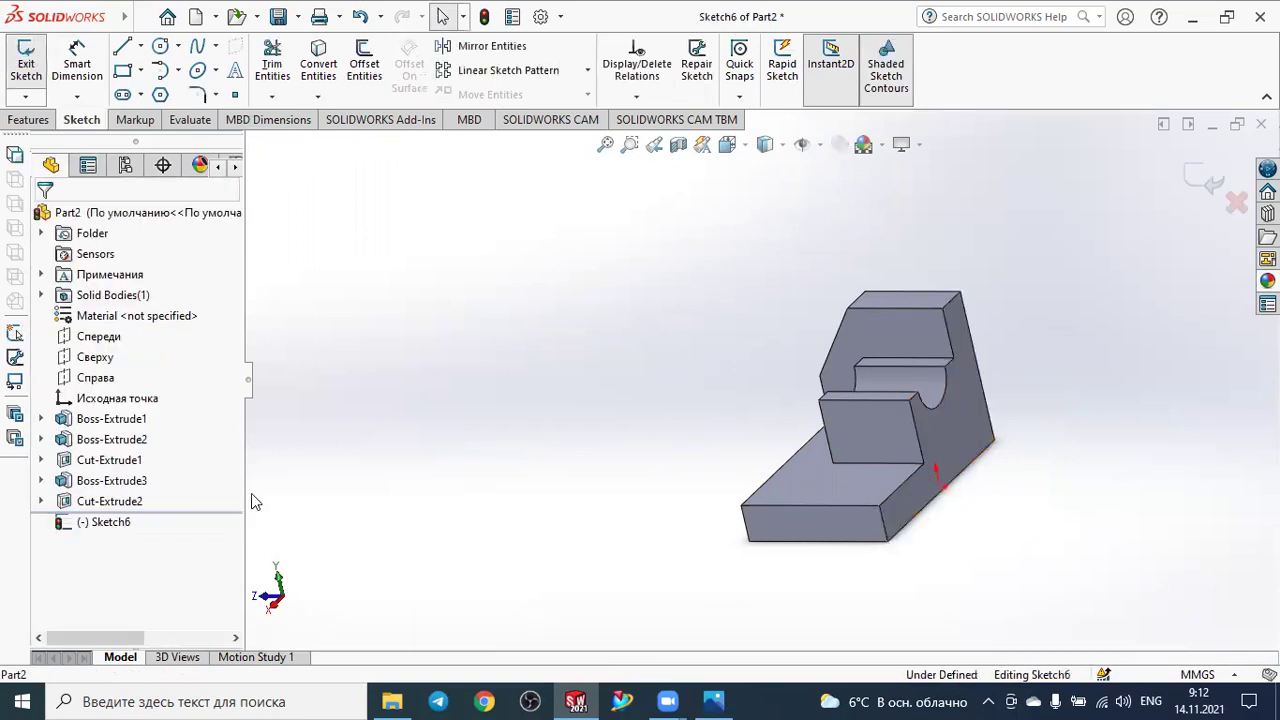
click(107, 521)
click(155, 503)
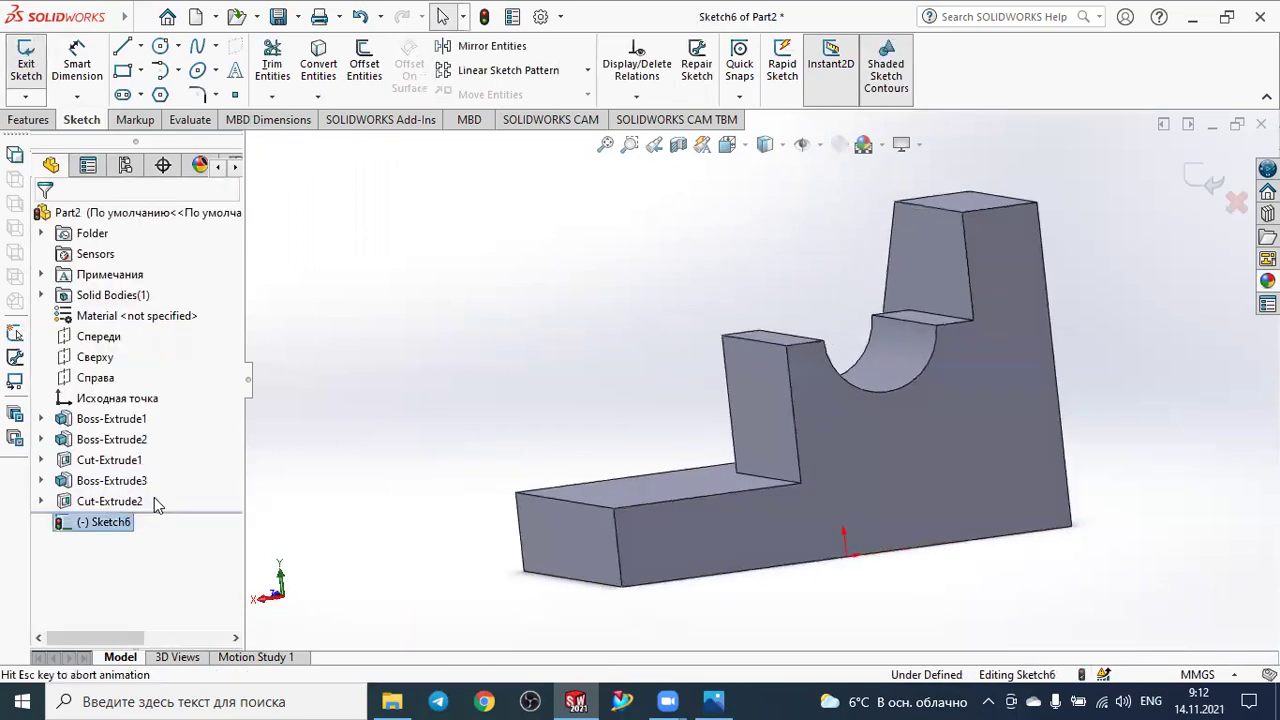
Draw a closed right triangle with sloped, bottom and vertical lines in the base-block corner.
click(122, 46)
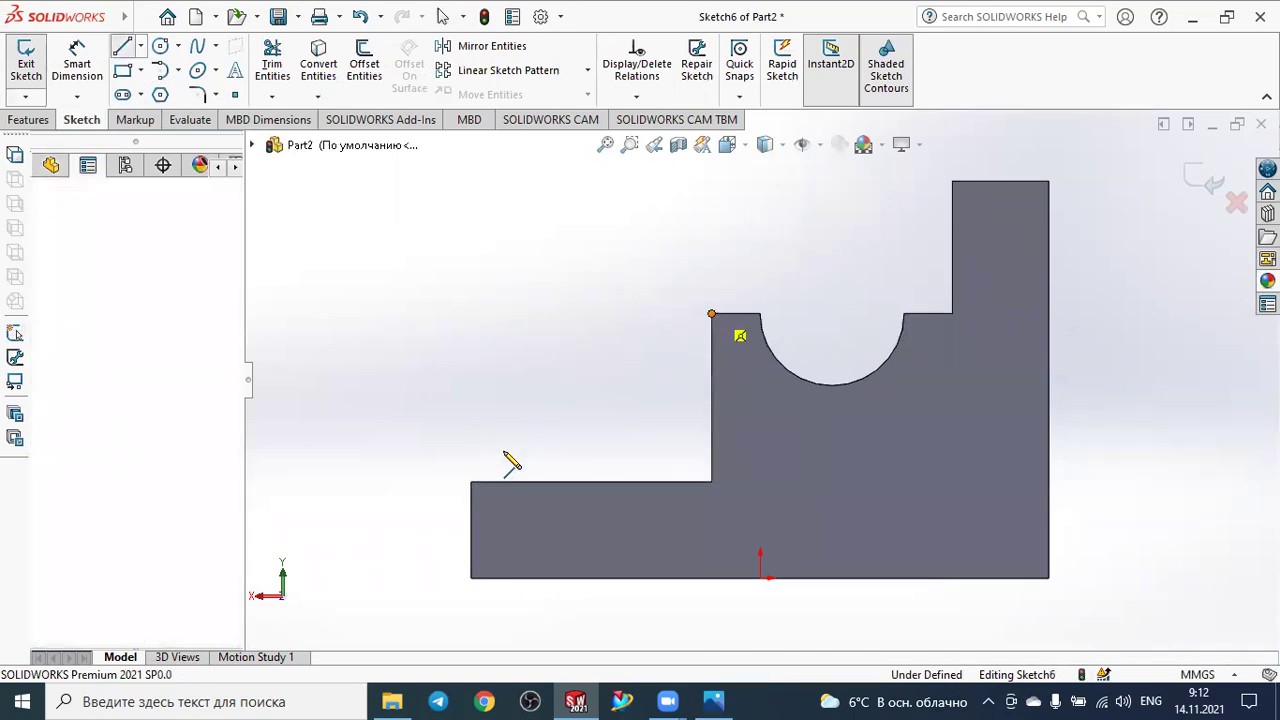
drag(712, 316, 472, 483)
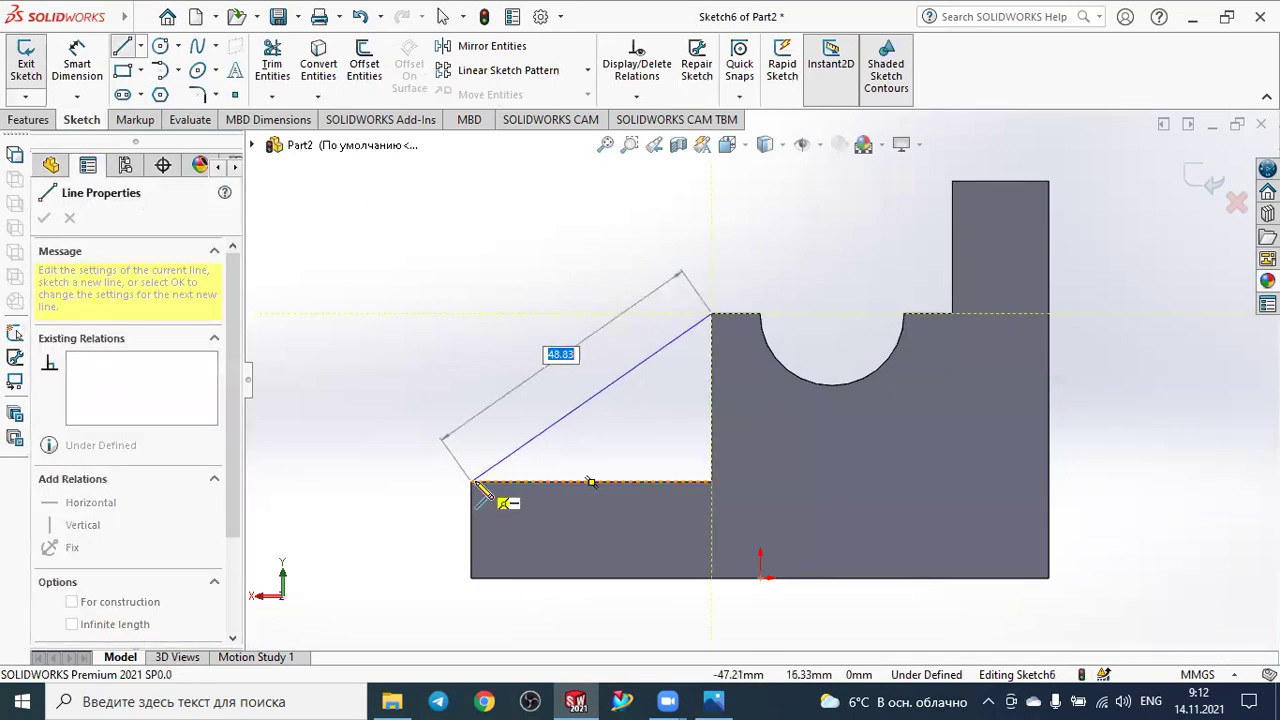
click(712, 483)
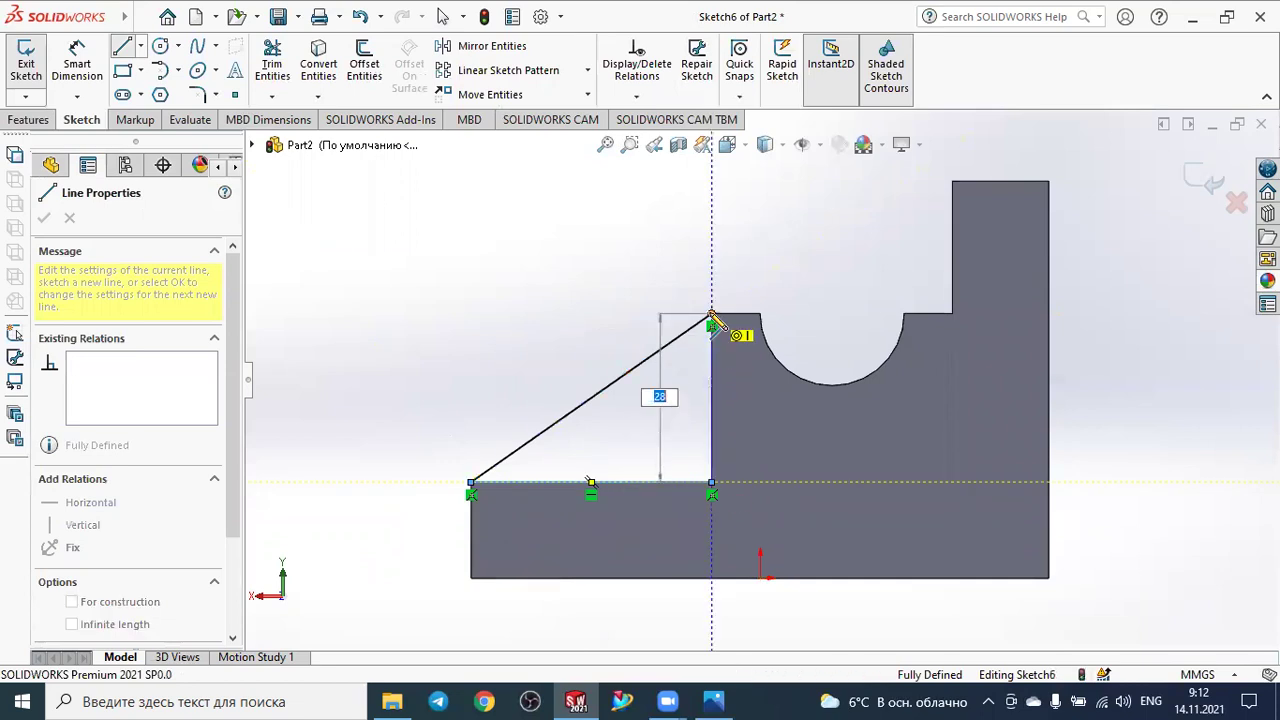
click(711, 316)
click(44, 218)
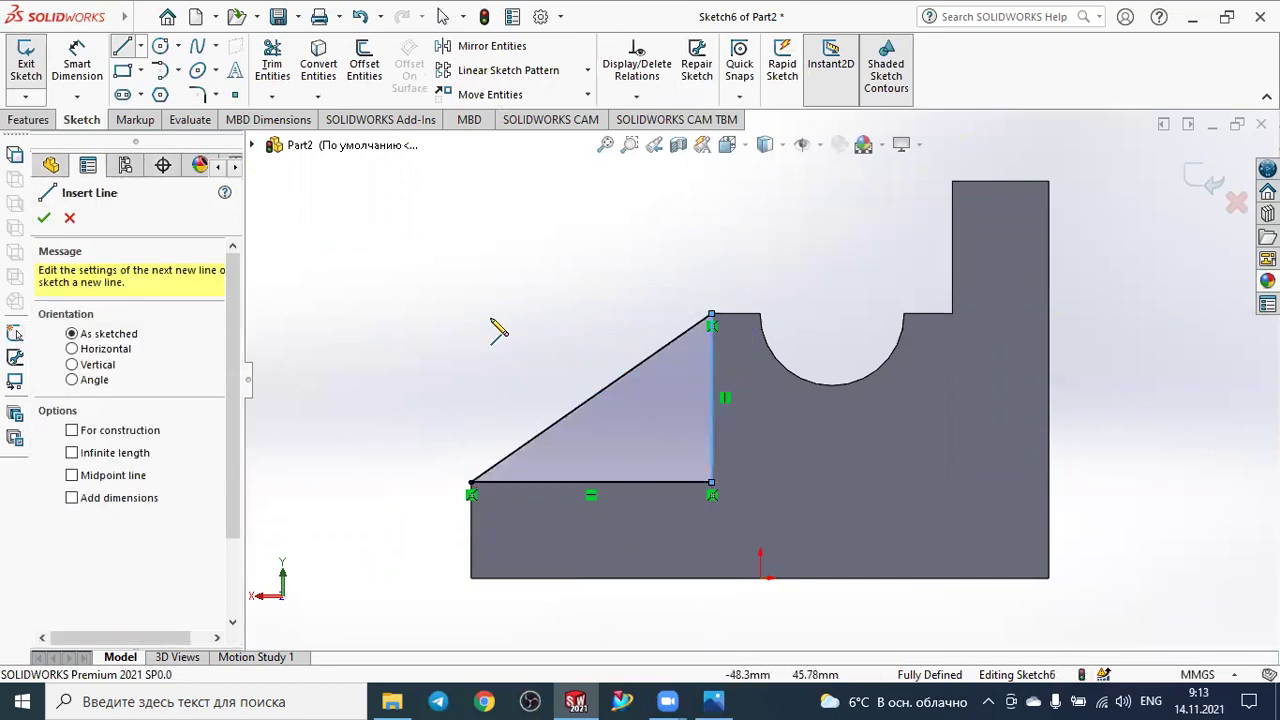
scroll(528, 348, up, 2)
mouse_move(528, 348)
middle_down()
mouse_move(598, 374)
mouse_move(520, 330)
middle_up()
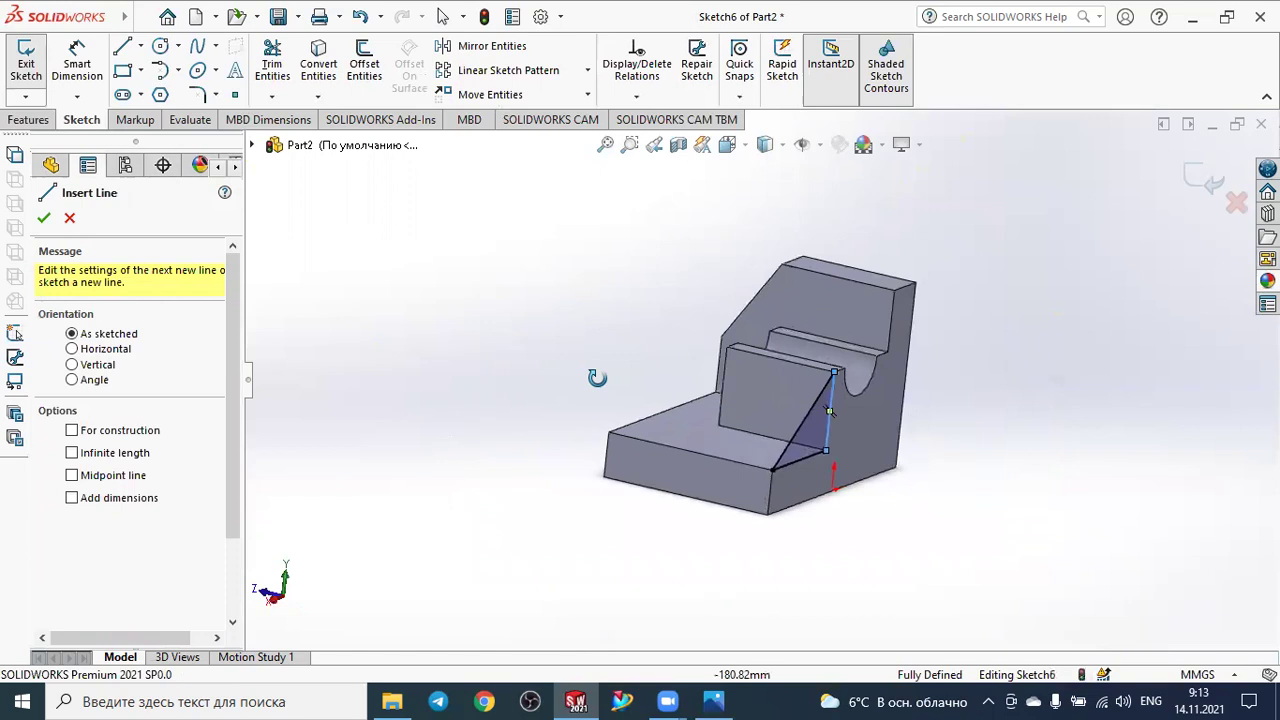
click(50, 120)
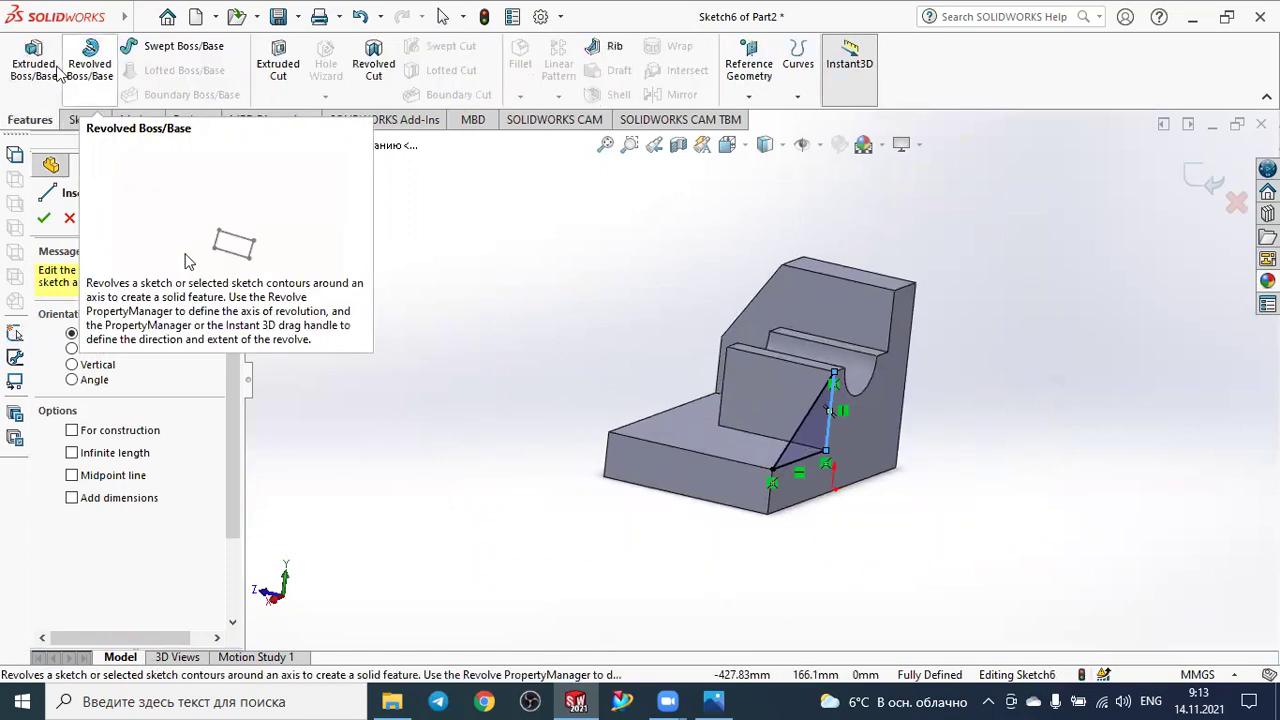
Extrude the triangle sketch 12 mm, reversed into the part, forming the rib.
click(90, 55)
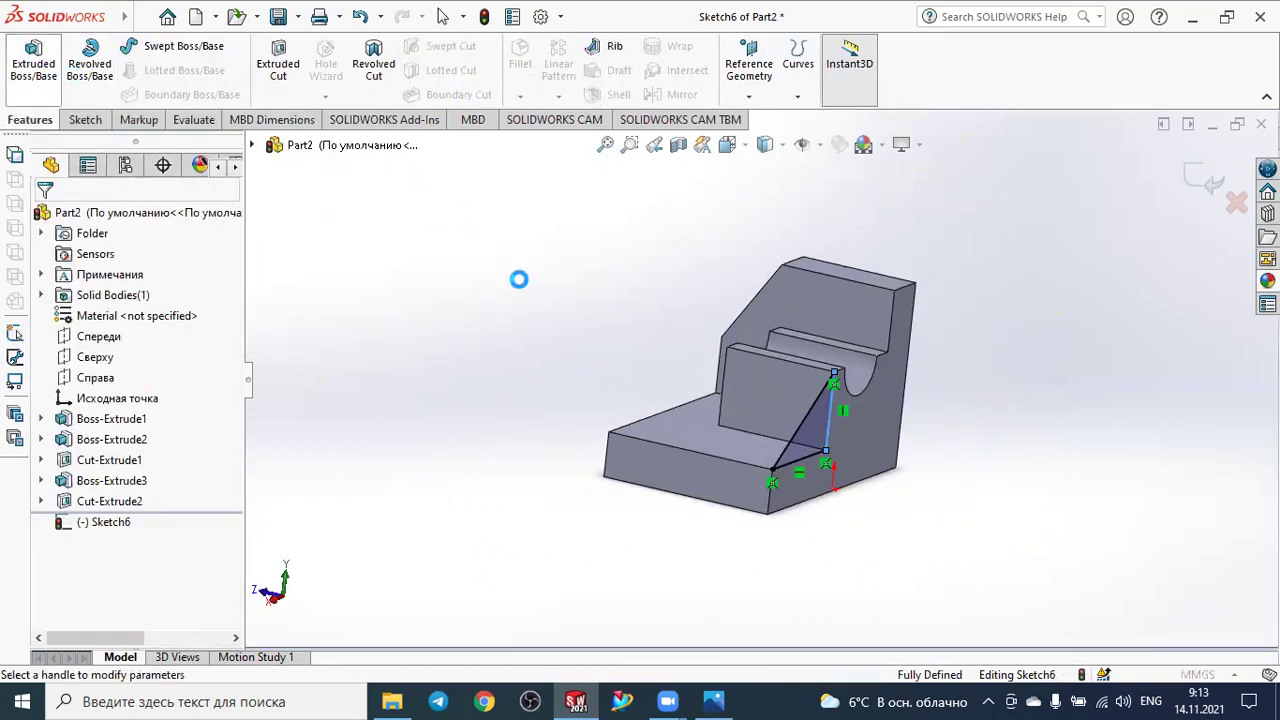
middle_drag(521, 281, 914, 428)
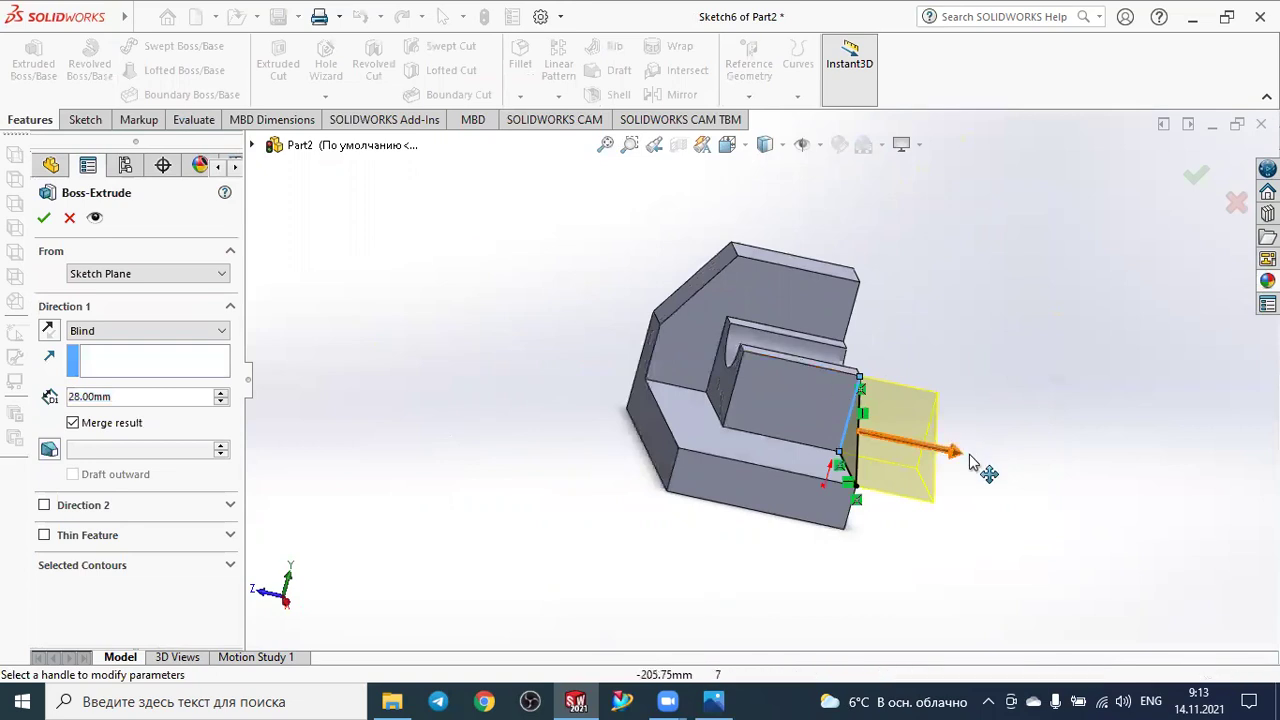
drag(969, 460, 730, 586)
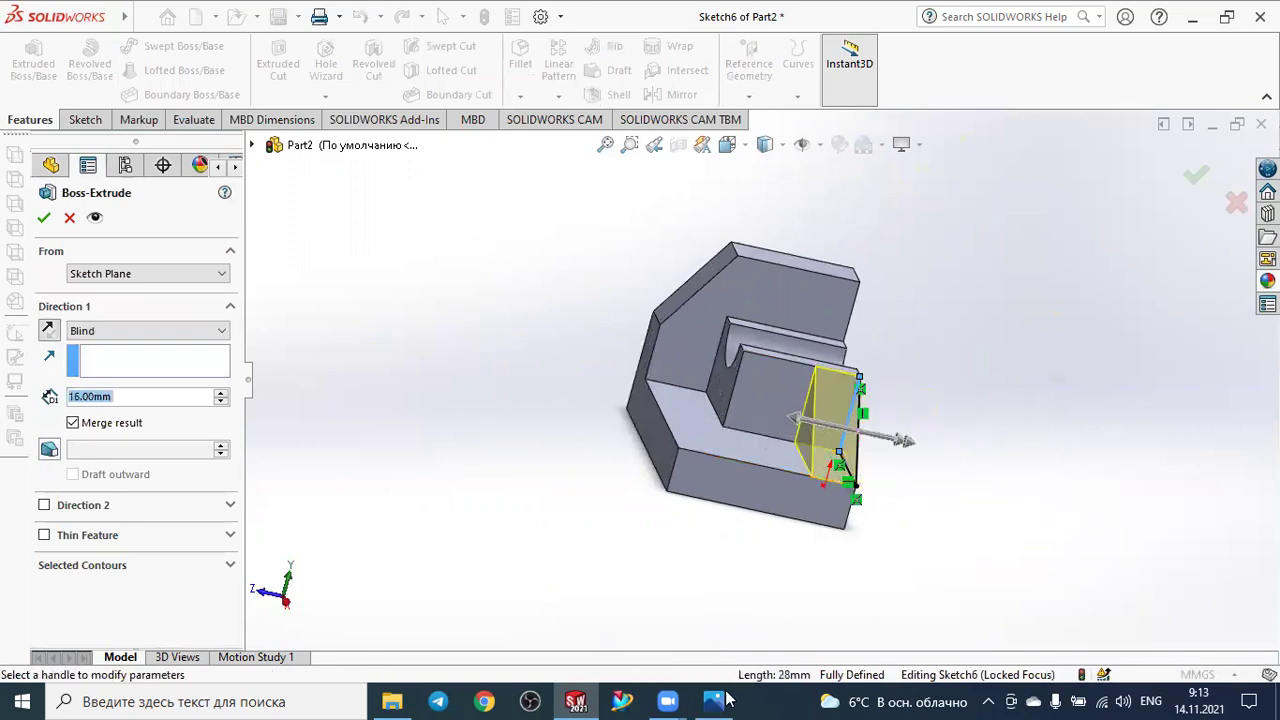
key(alt+Tab)
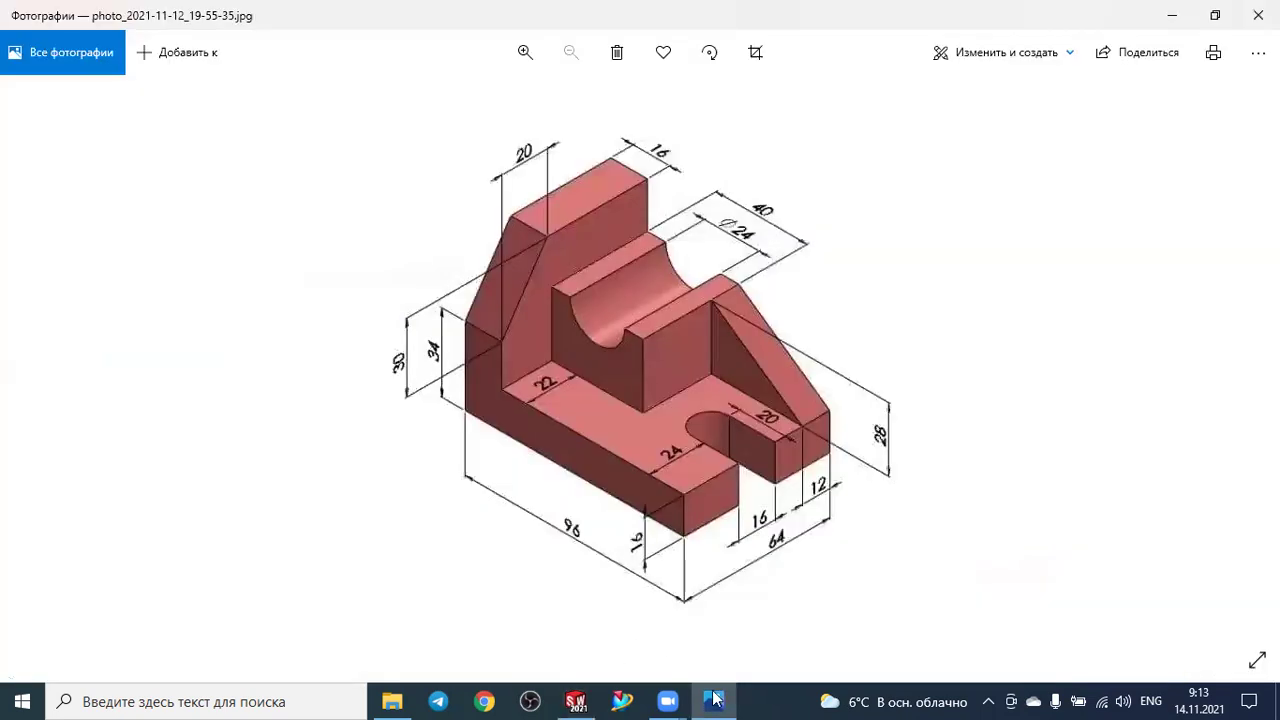
key(alt+Tab)
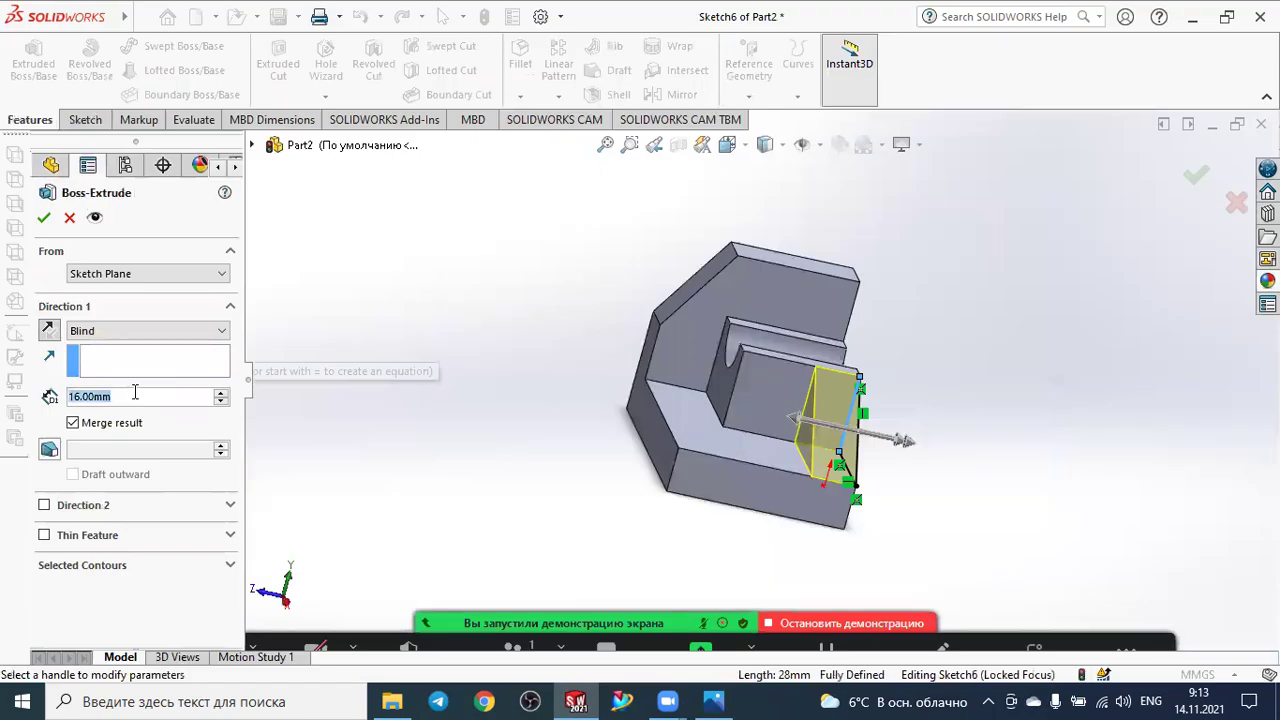
text(12)
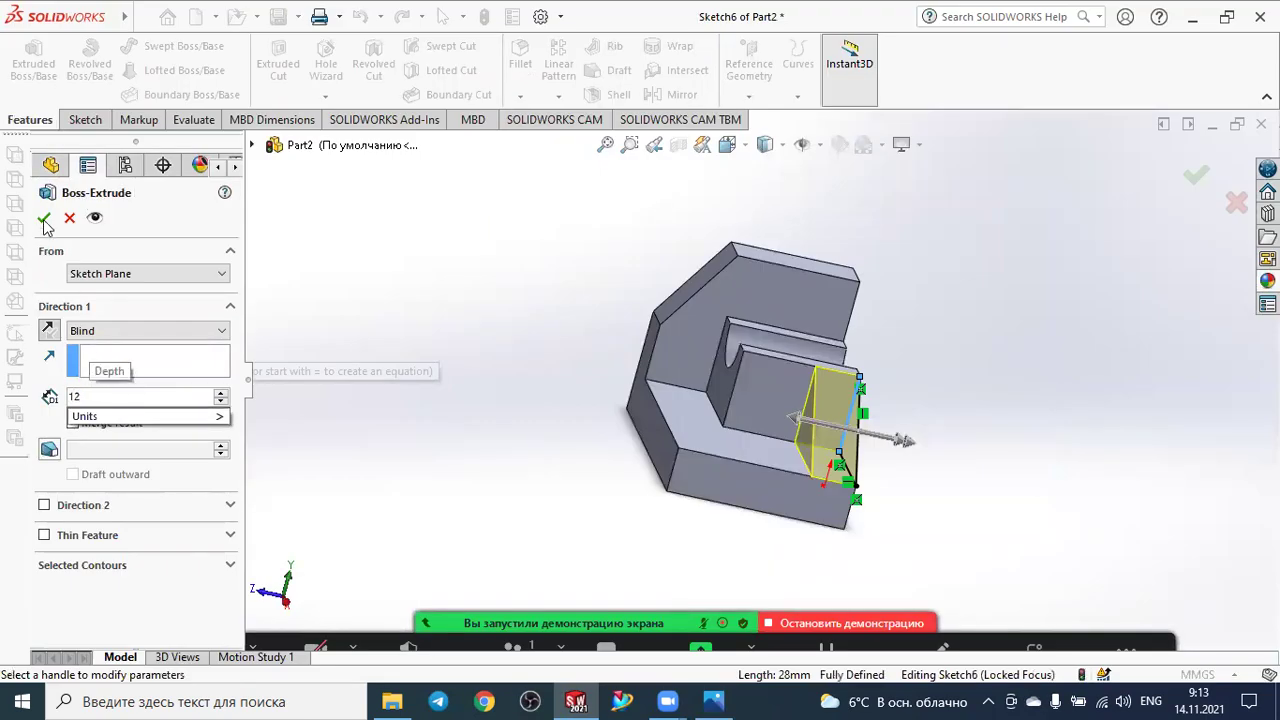
key(Return)
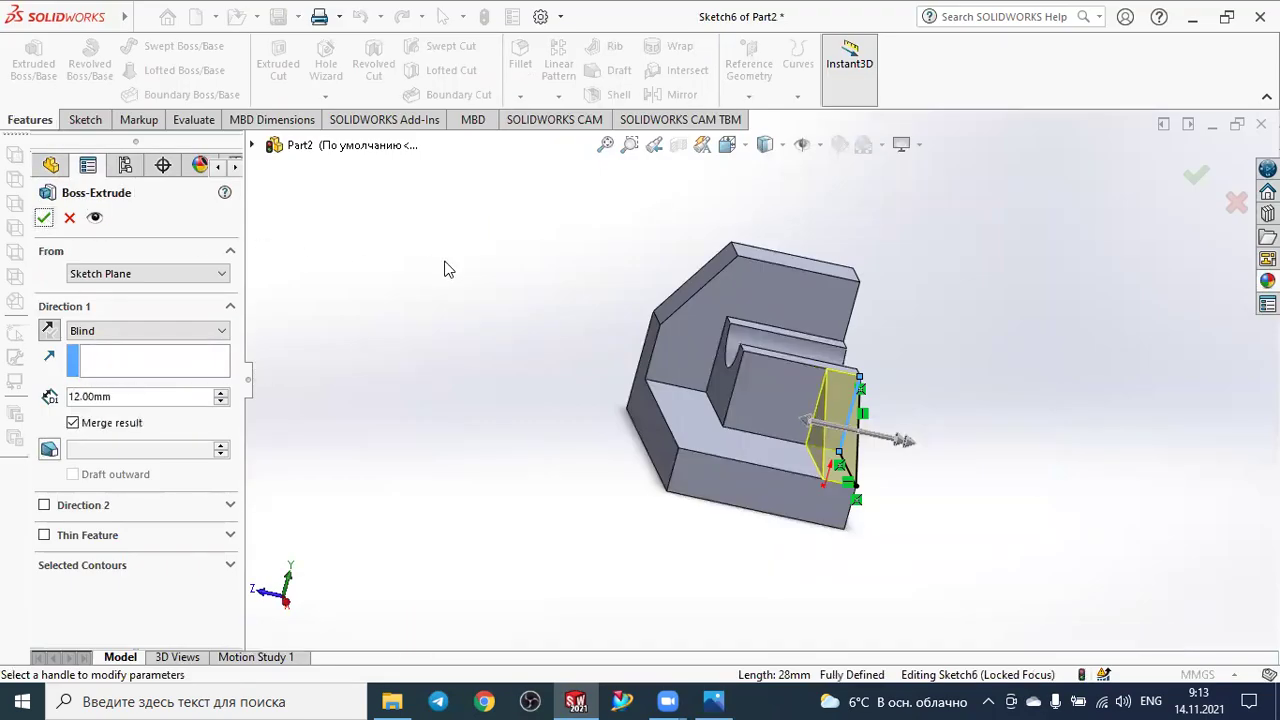
click(43, 218)
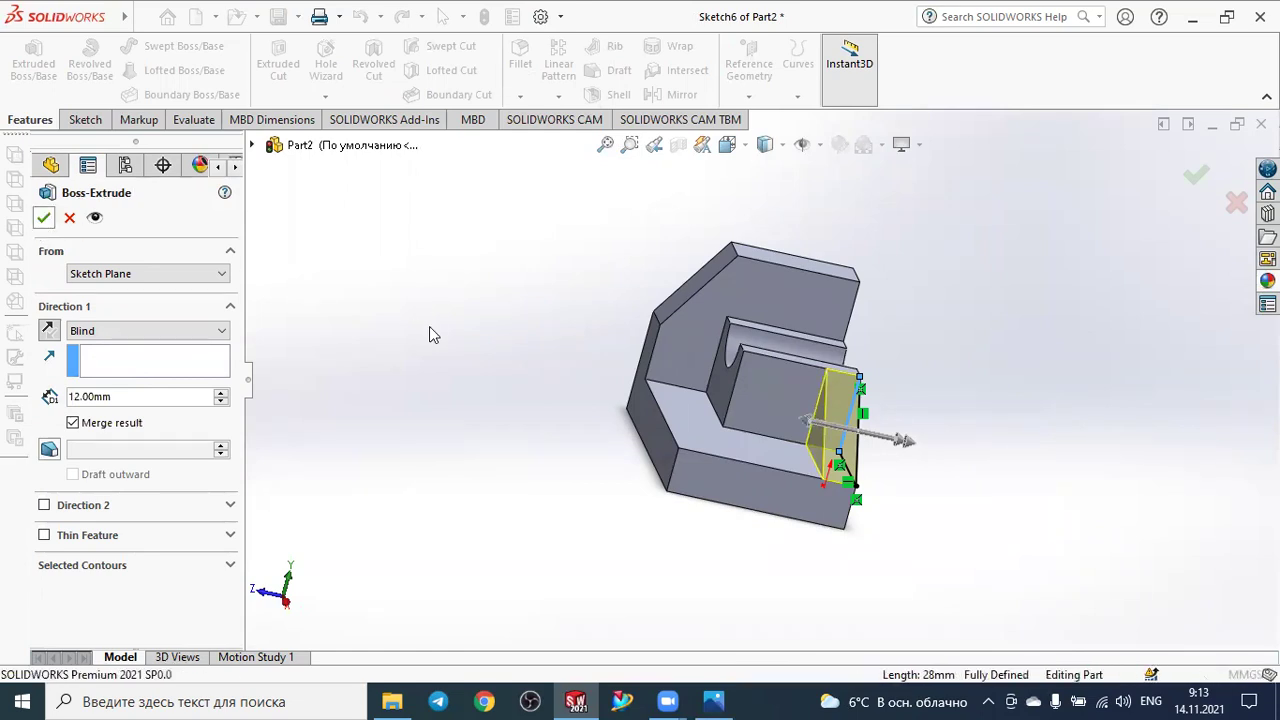
middle_drag(455, 340, 600, 383)
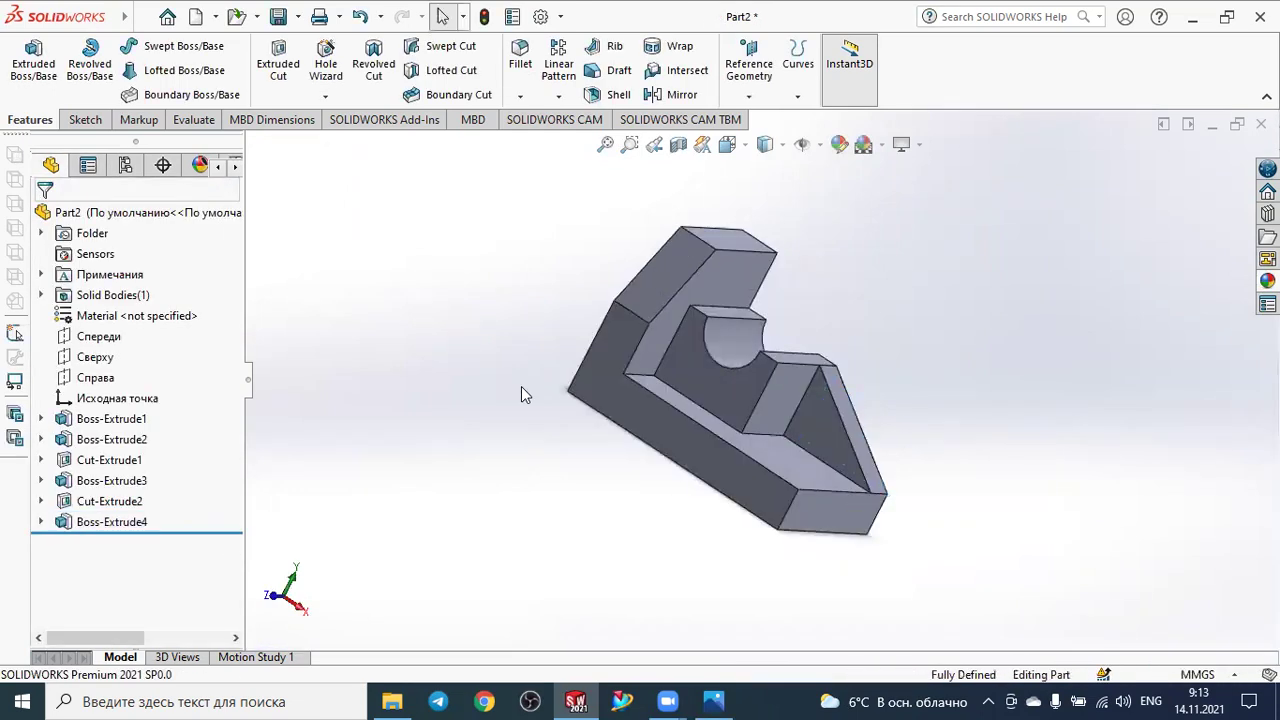
mouse_move(980, 371)
middle_down()
mouse_move(866, 393)
mouse_move(922, 446)
middle_up()
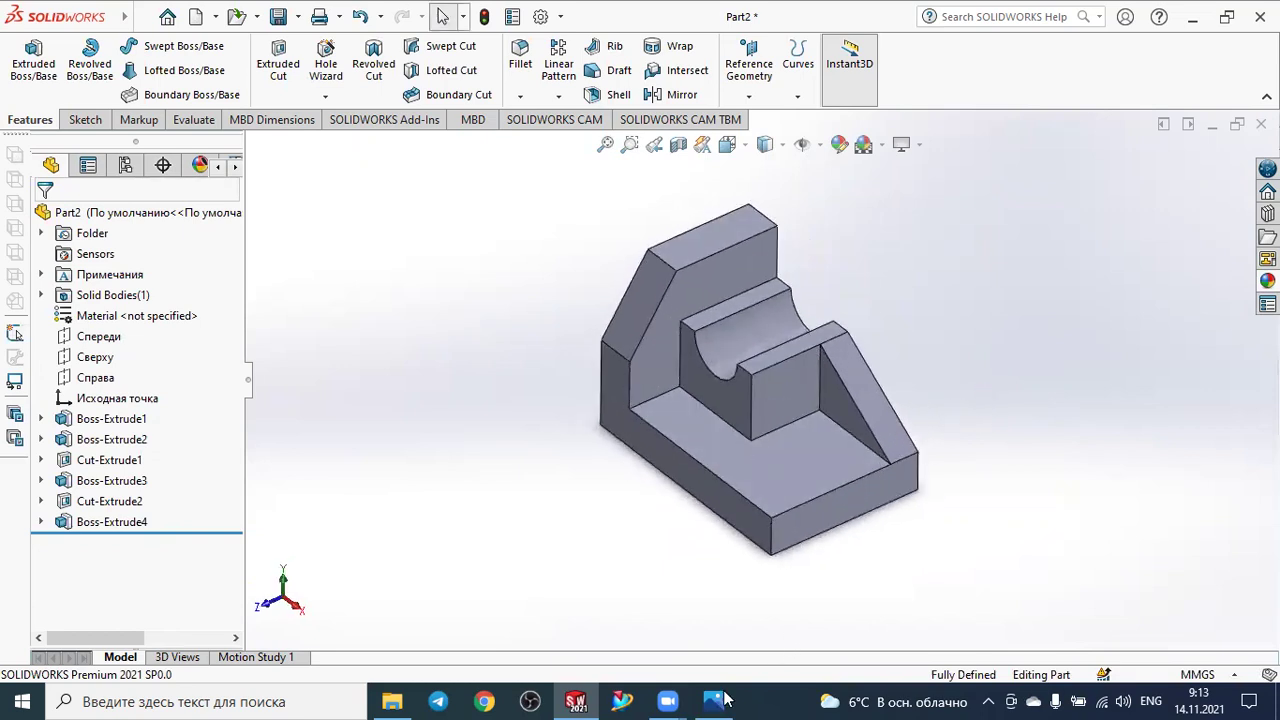
click(36, 66)
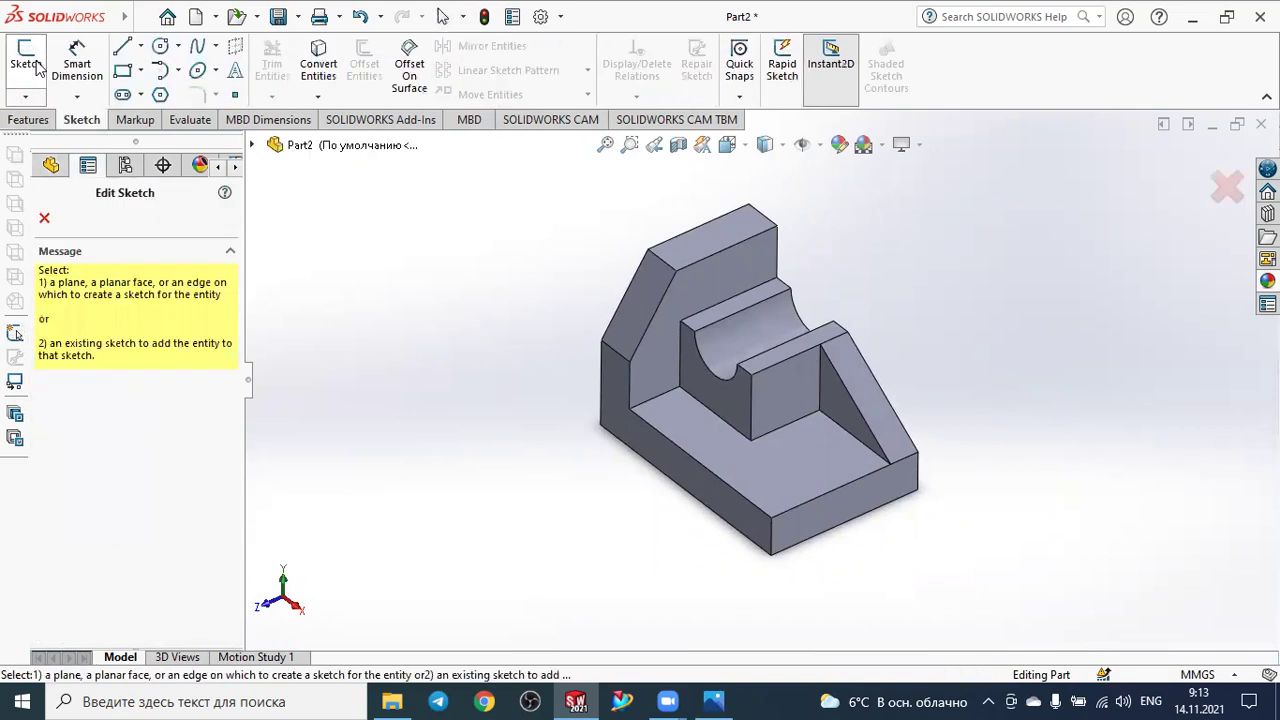
click(797, 455)
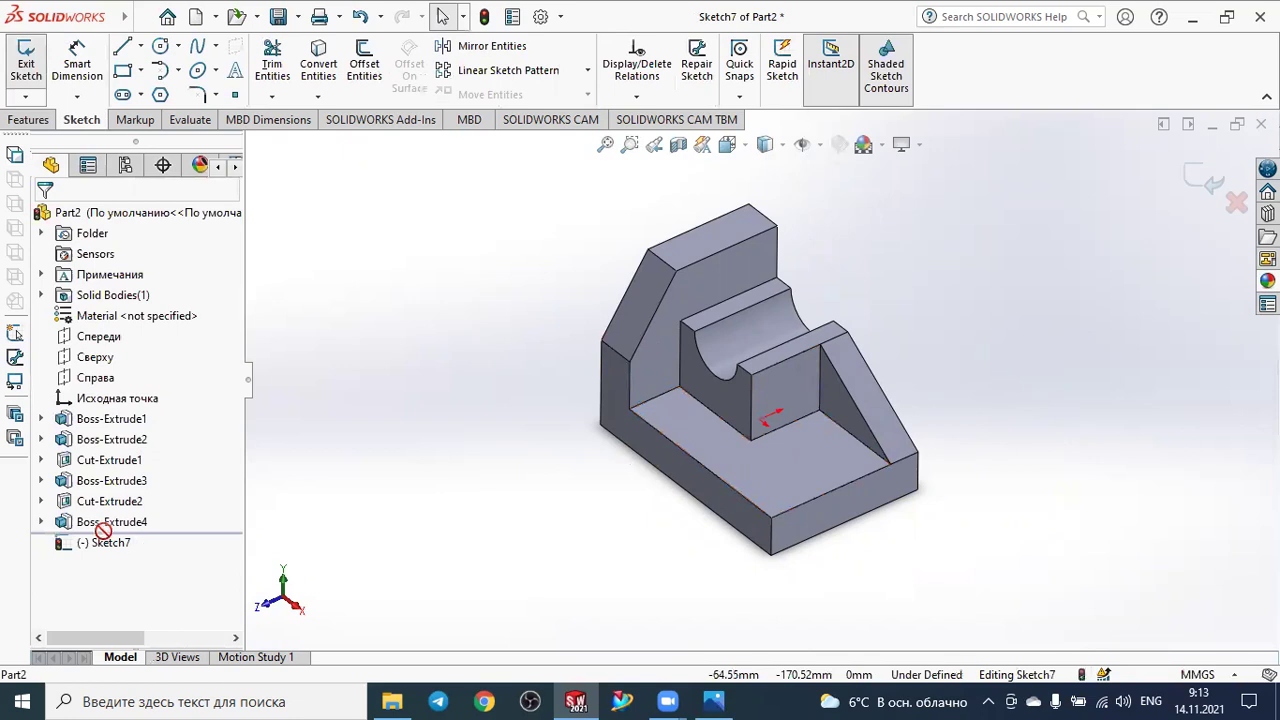
click(110, 544)
click(155, 518)
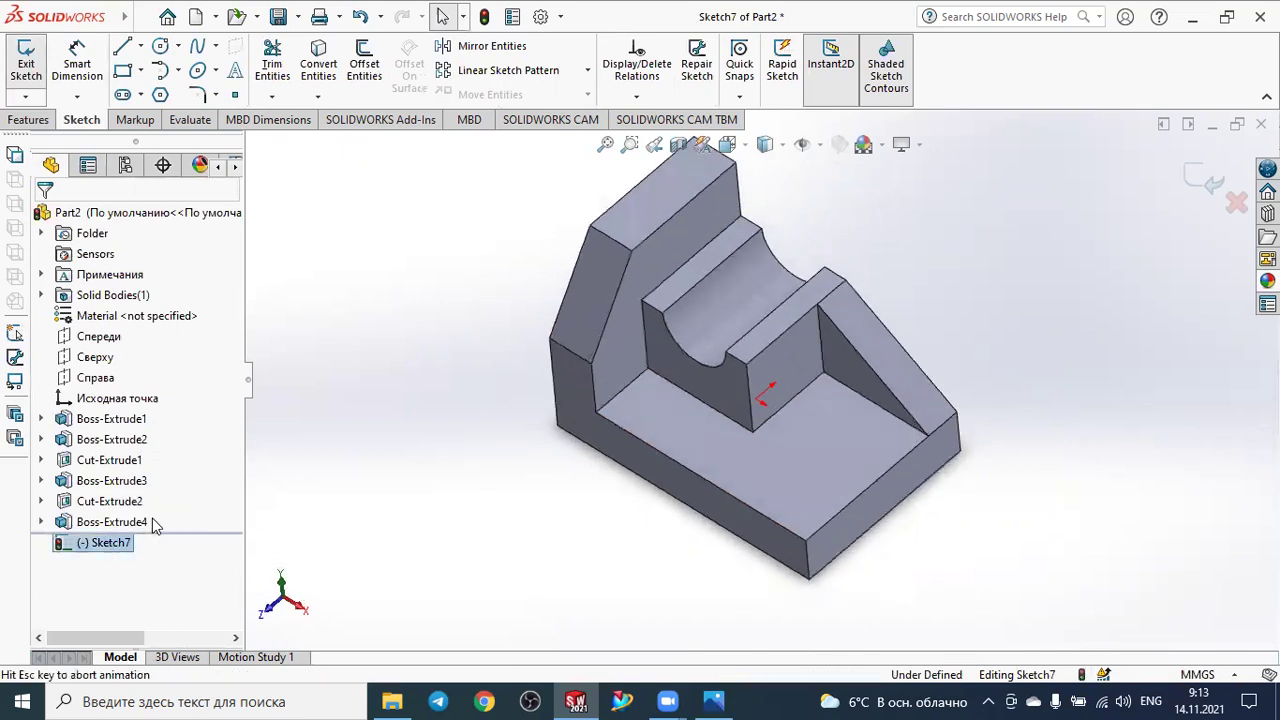
click(122, 71)
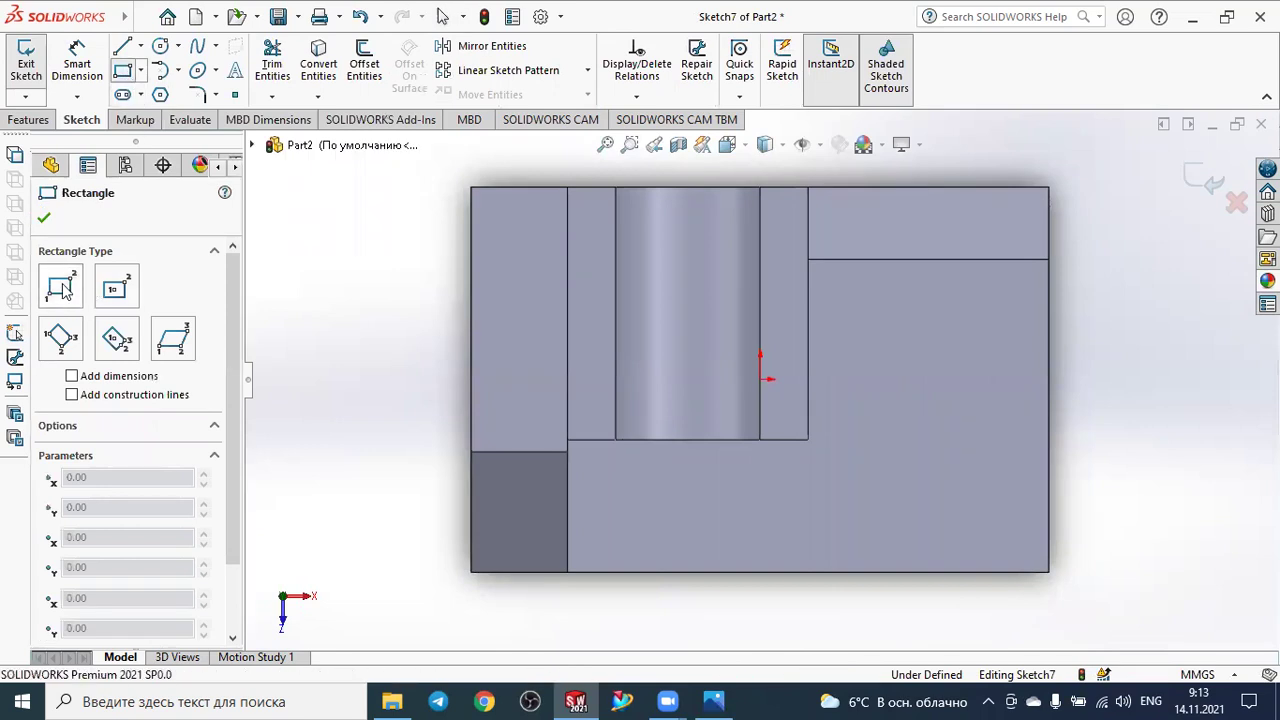
click(885, 335)
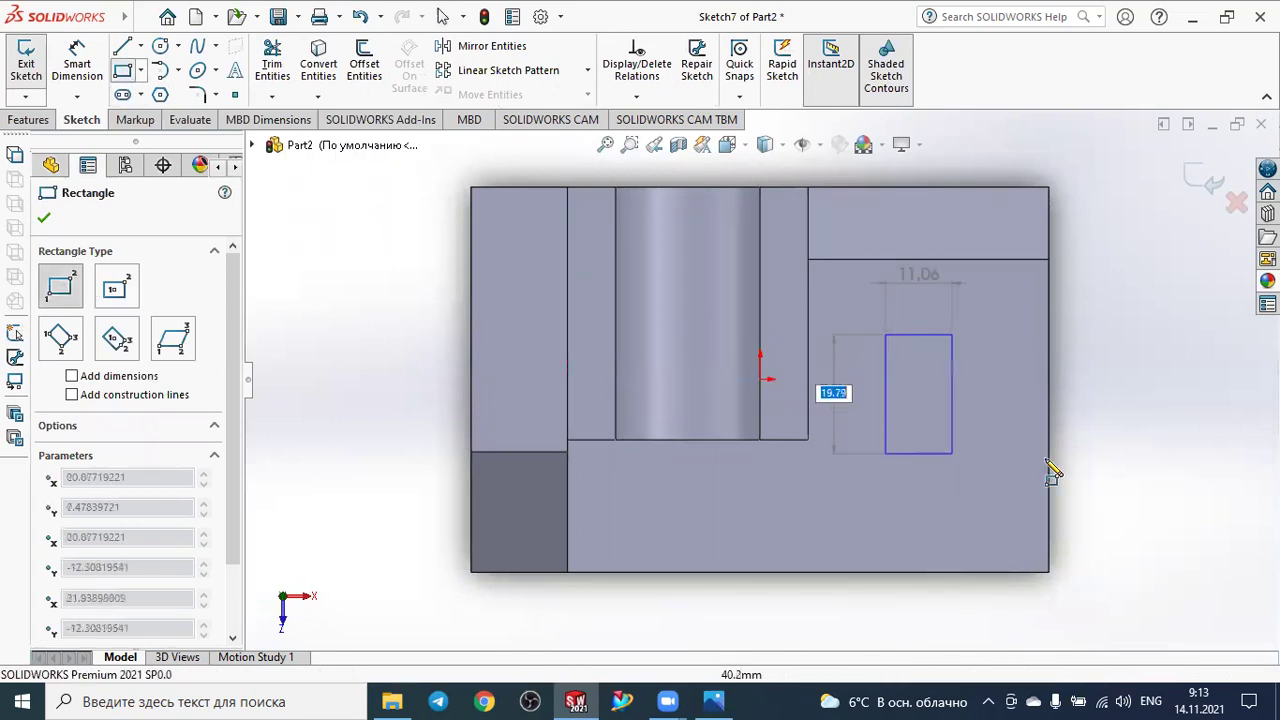
click(1180, 449)
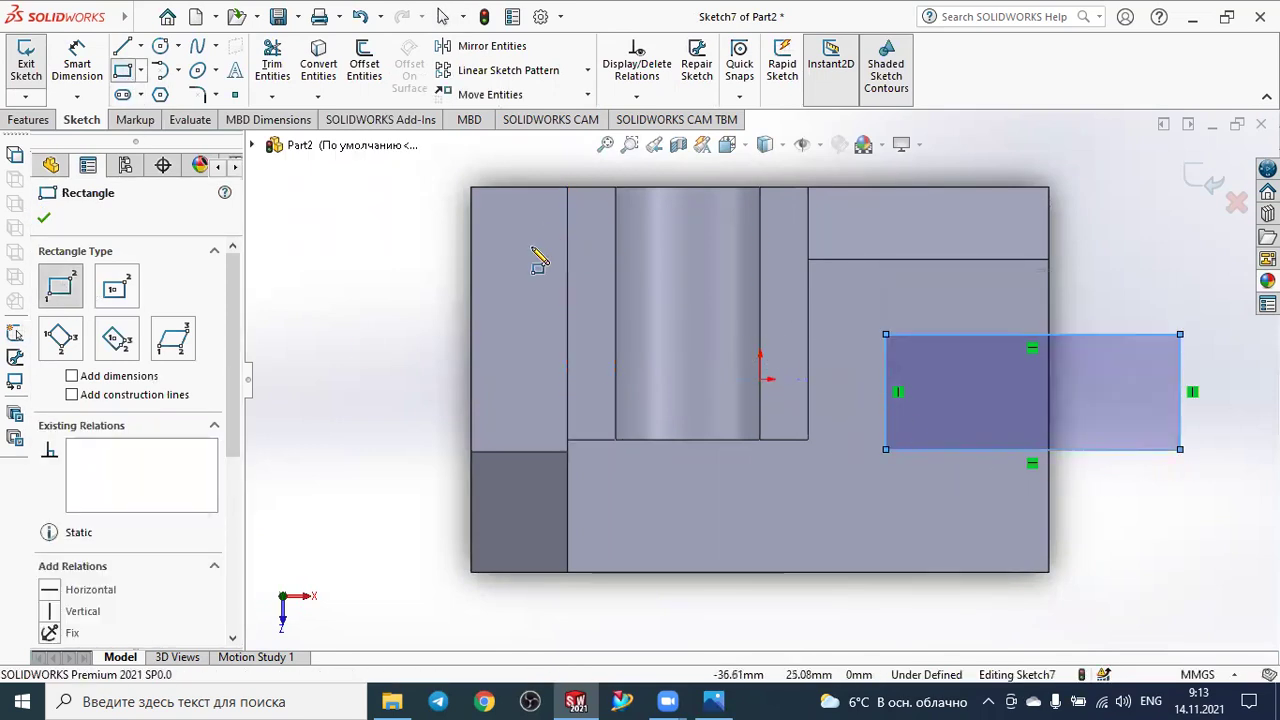
key(Escape)
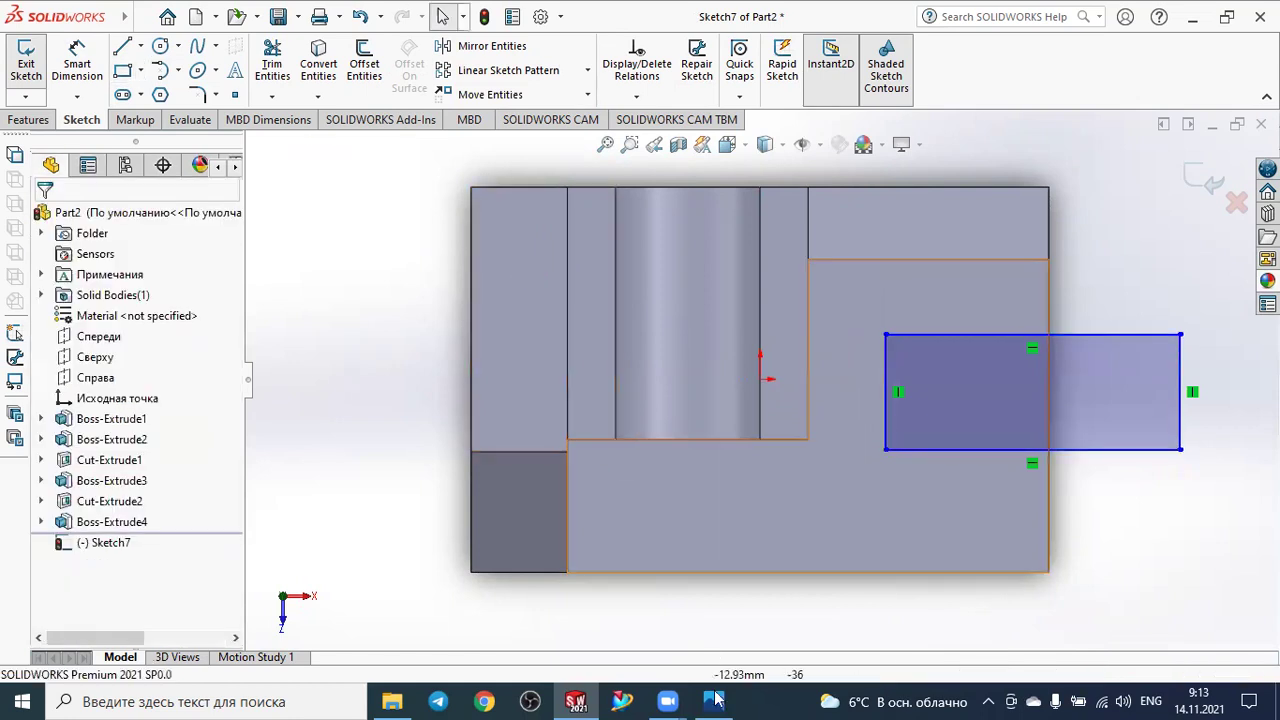
key(alt+Tab)
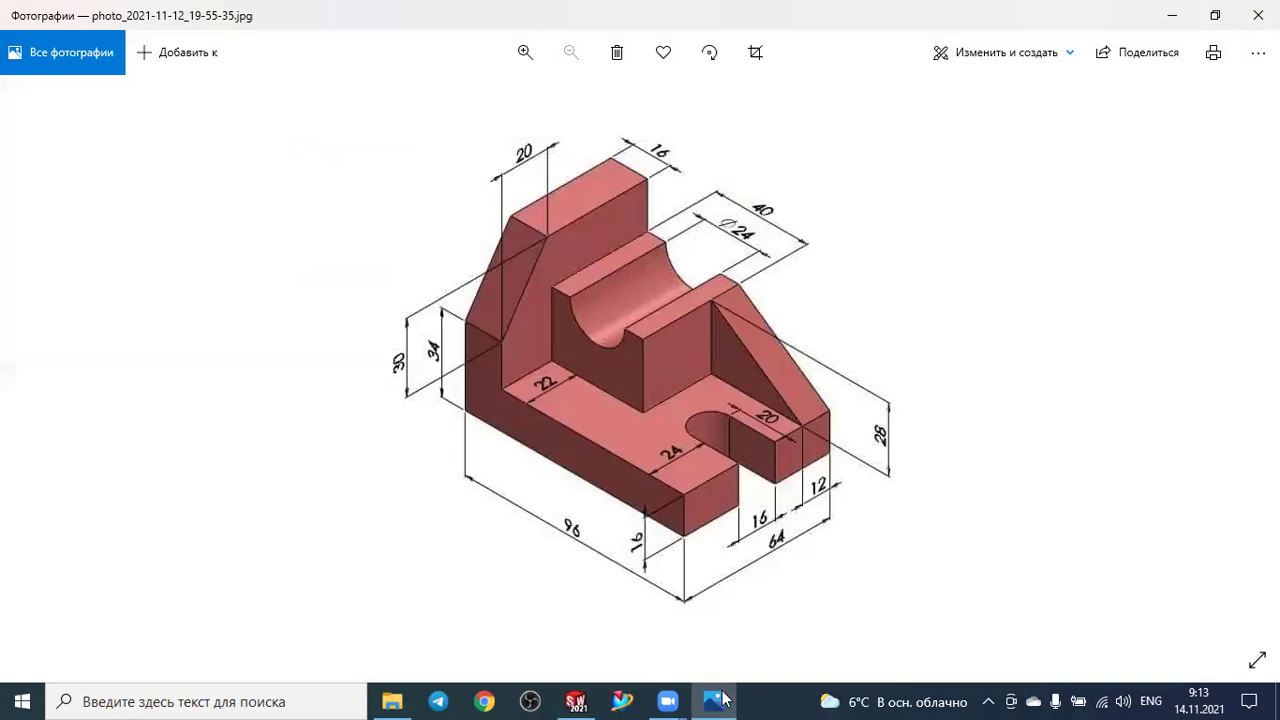
Set the slot rectangle's height to 16 mm.
key(alt+Tab)
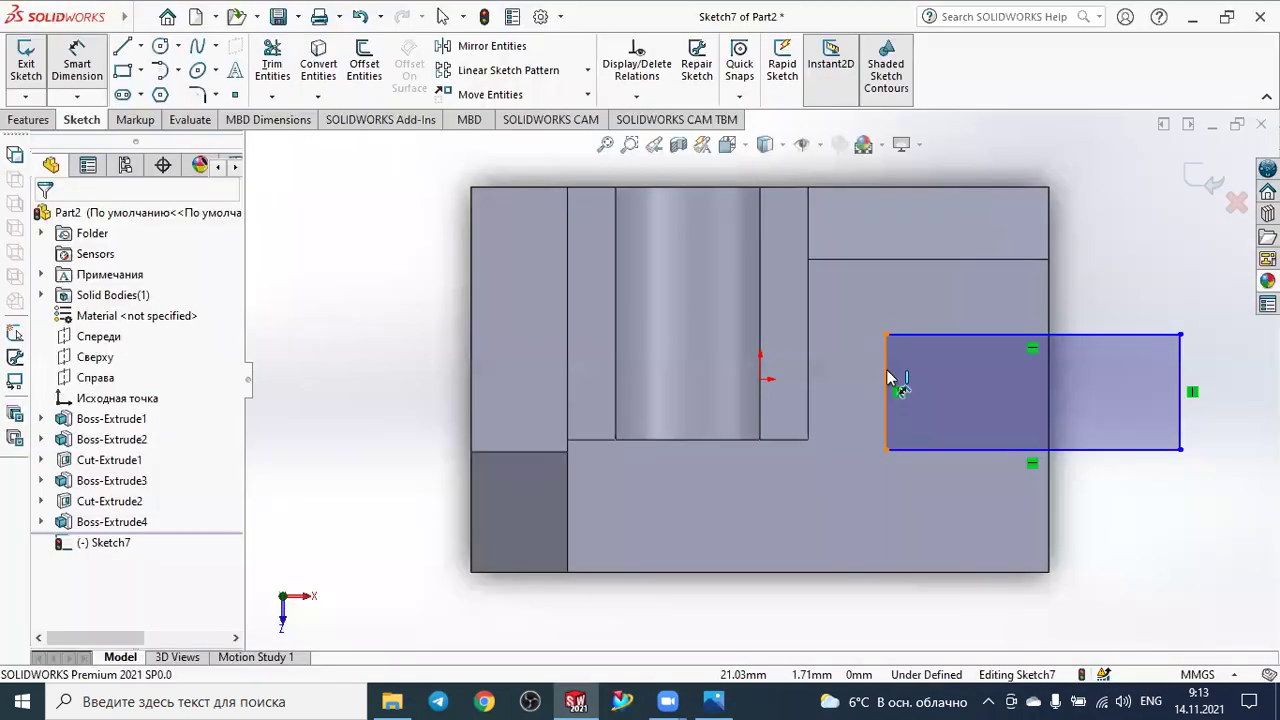
drag(890, 380, 686, 378)
click(686, 378)
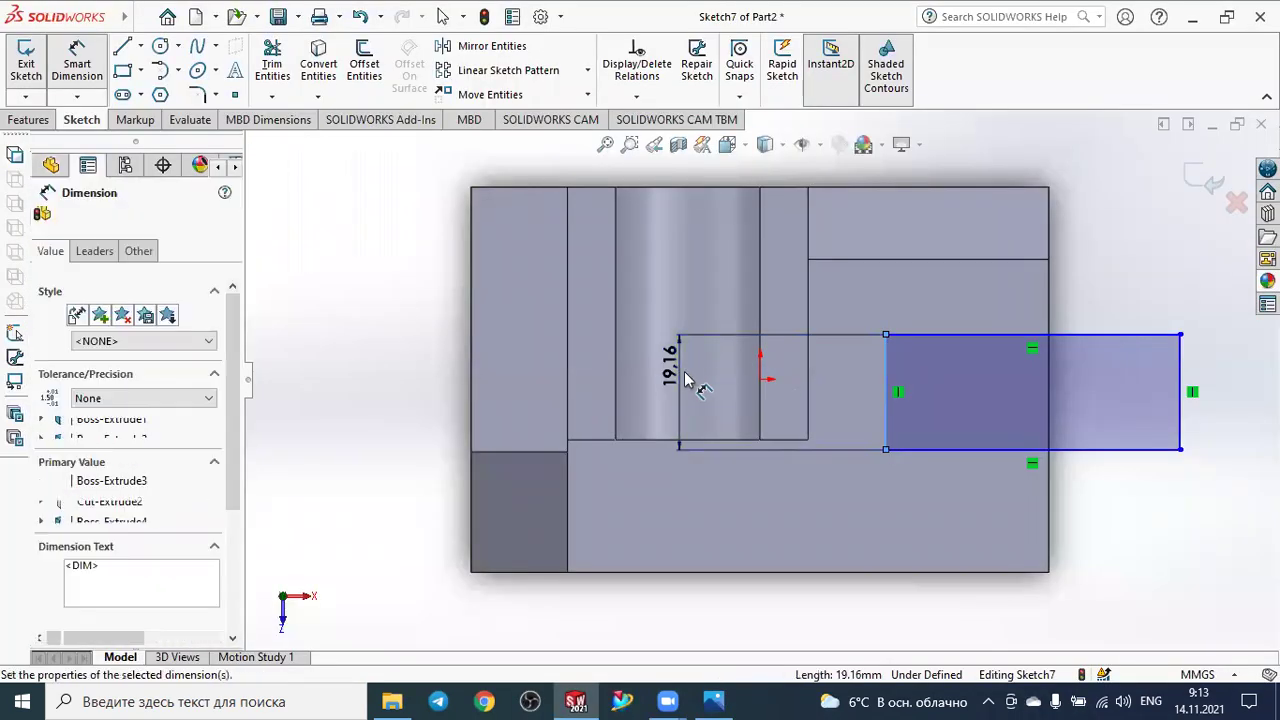
text(16)
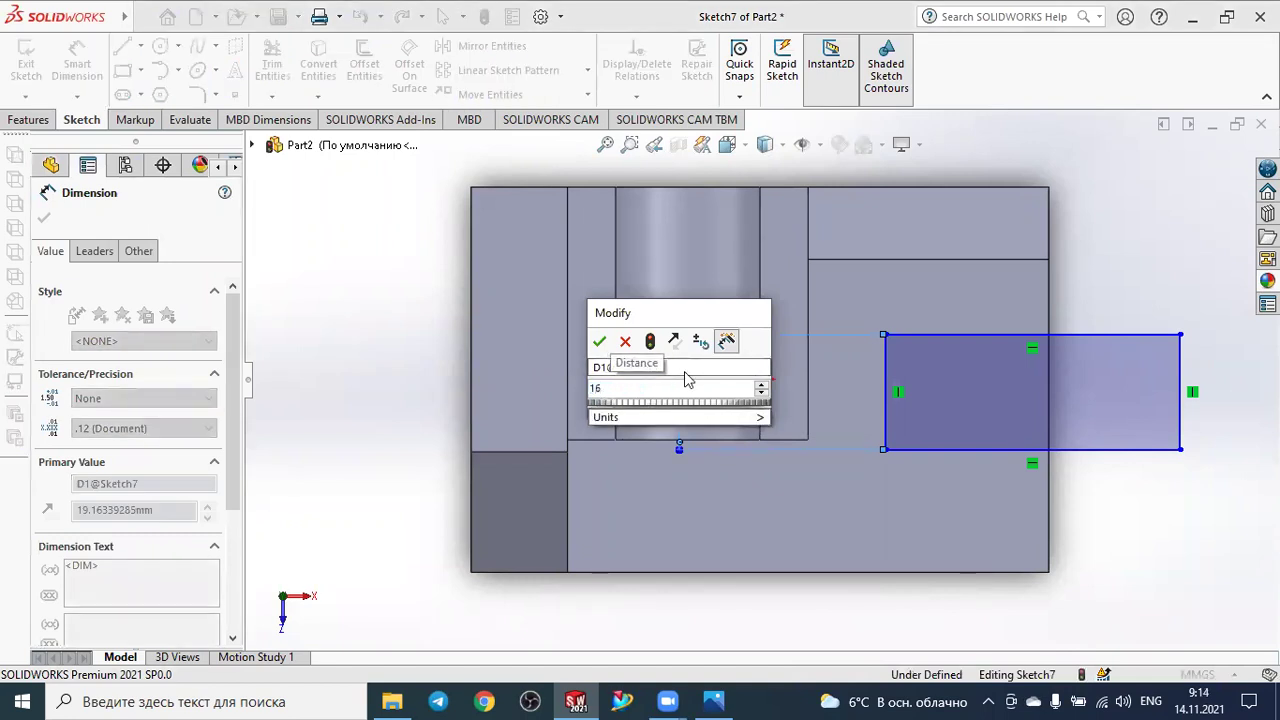
key(Return)
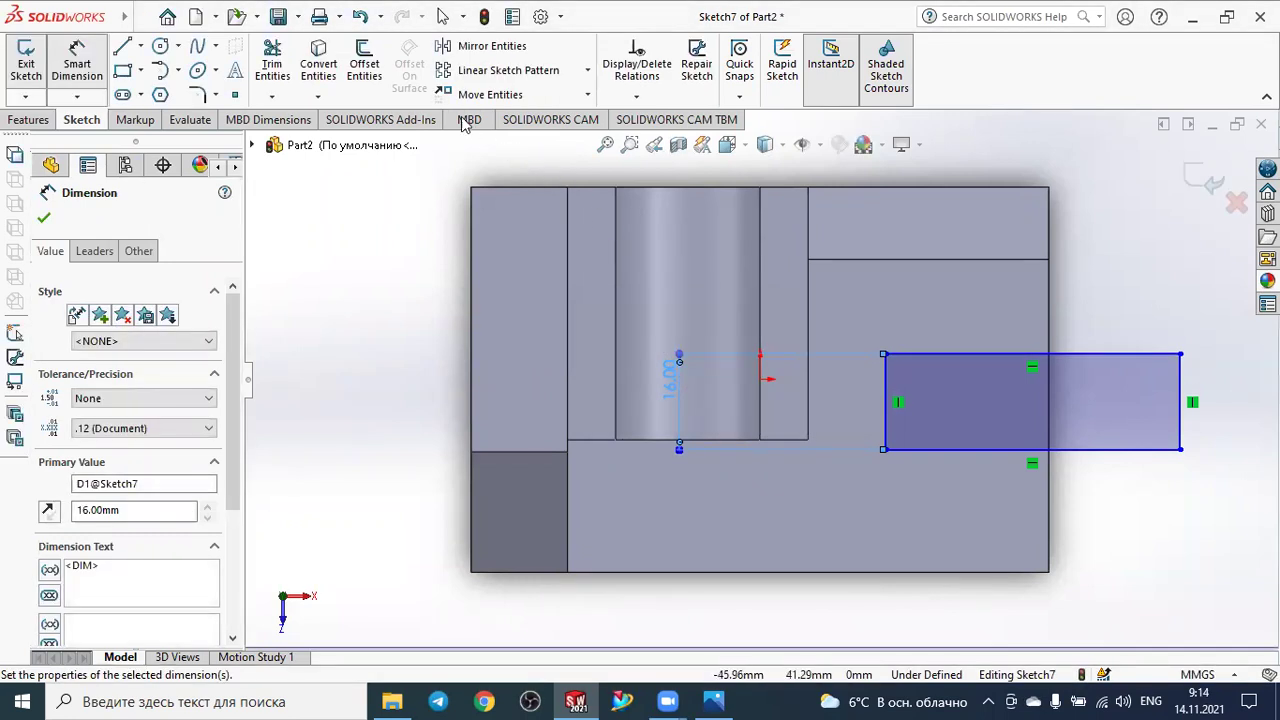
Dimension the rectangle's left edge 20 mm from the part's right edge.
click(1028, 388)
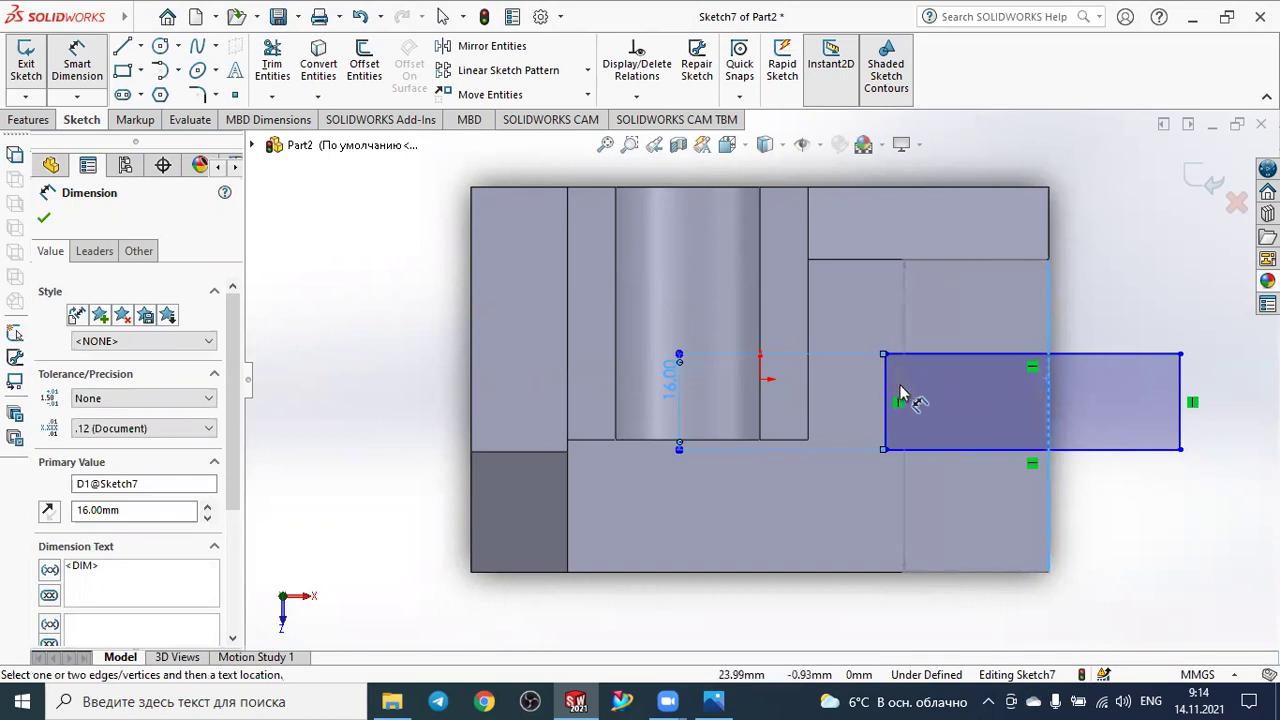
click(886, 400)
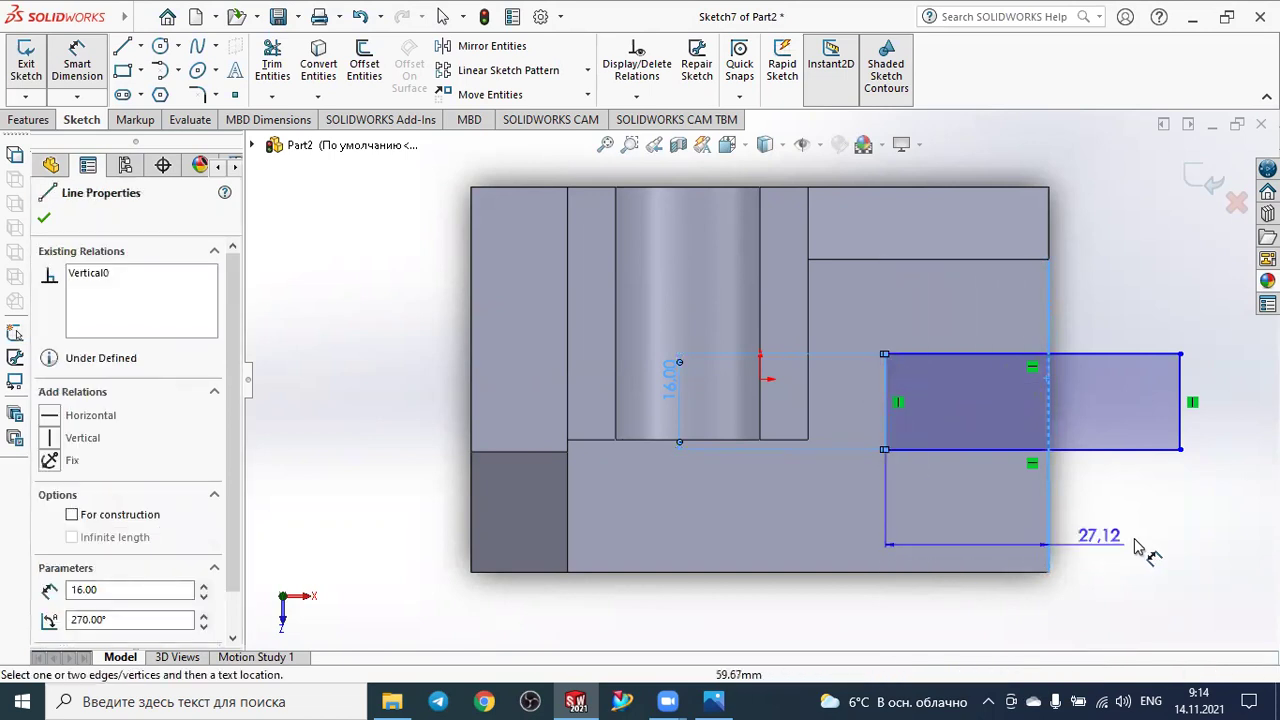
click(1152, 562)
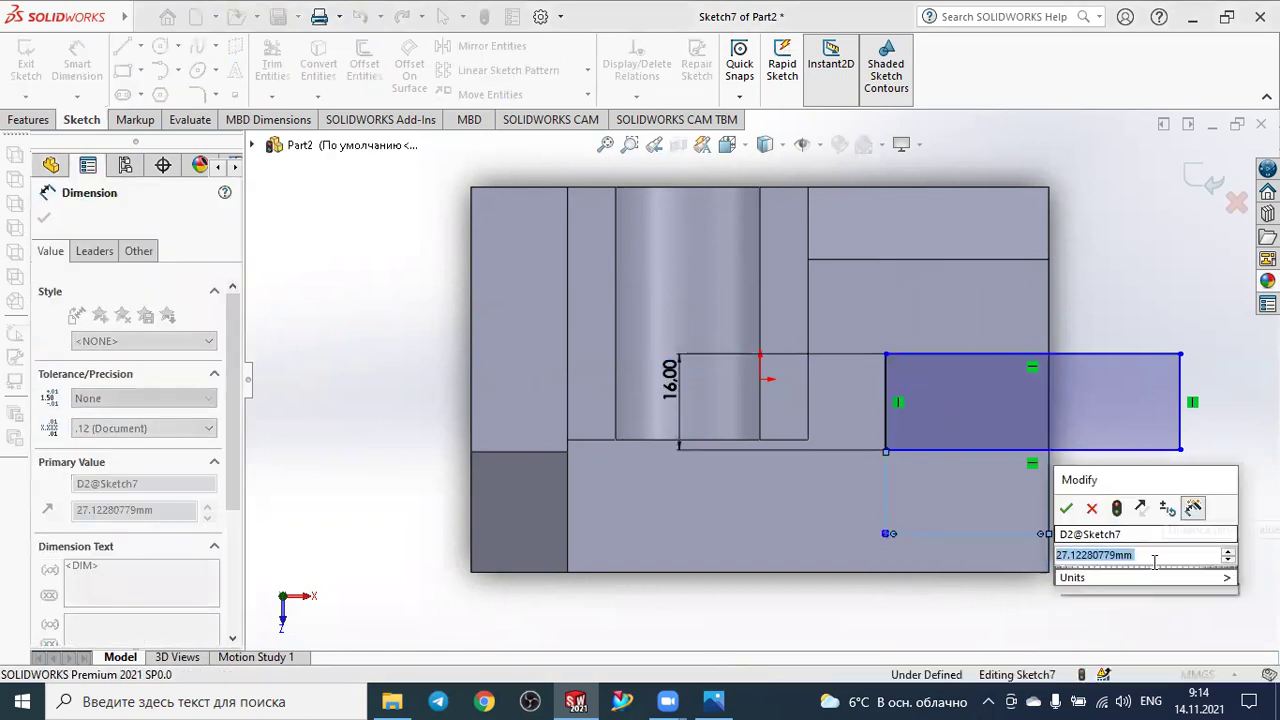
text(29)
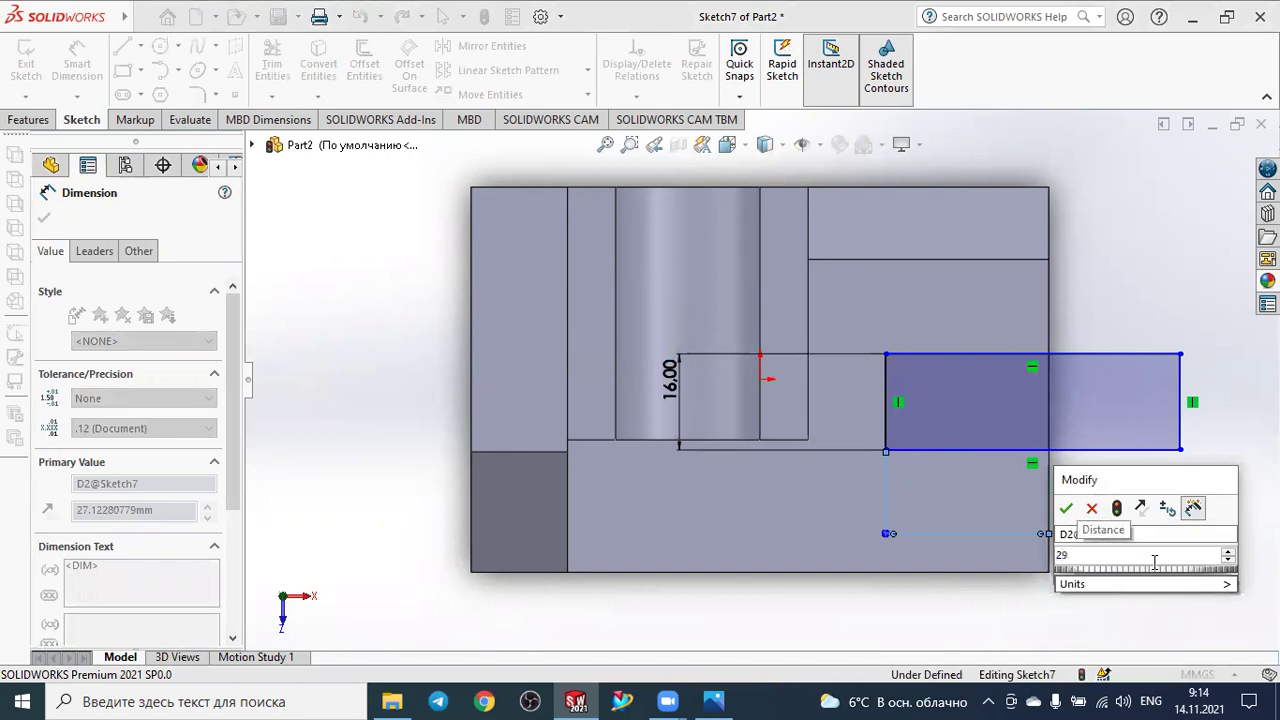
key(BackSpace)
text(0)
key(Return)
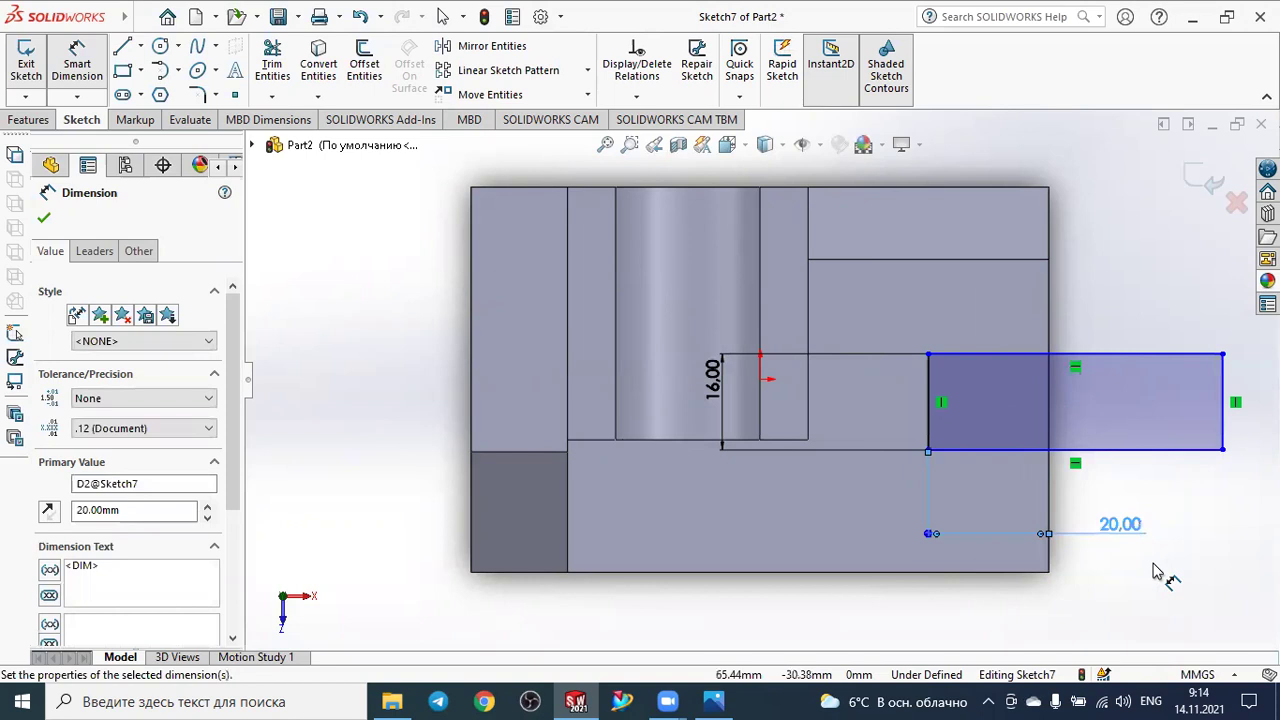
After checking the drawing, place the rectangle 24 mm above the part's bottom.
click(714, 700)
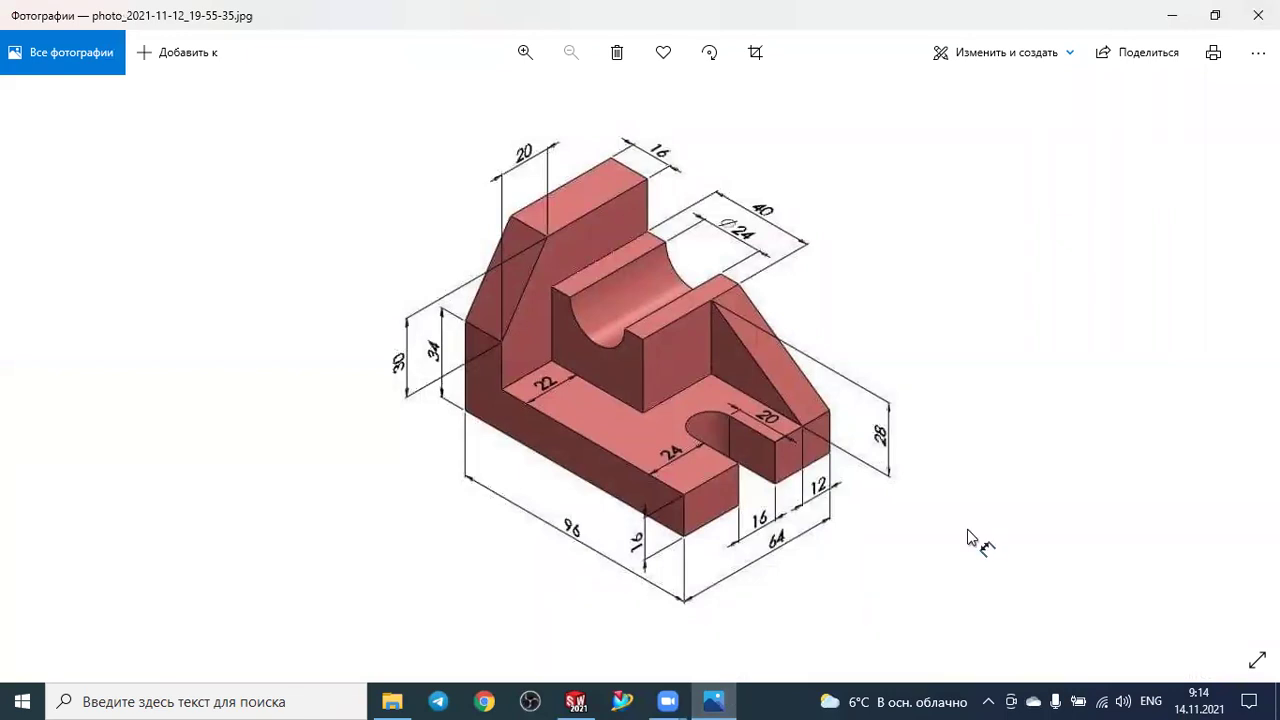
key(alt+Tab)
click(986, 451)
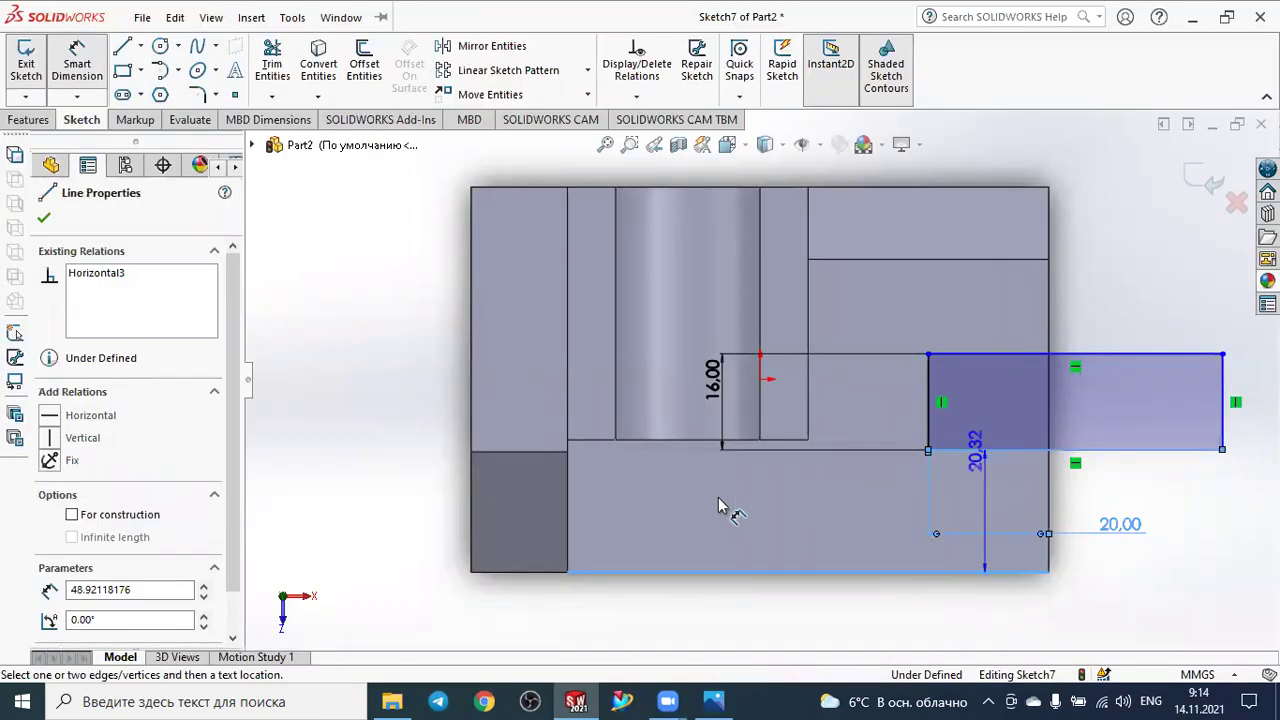
click(720, 507)
text(2)
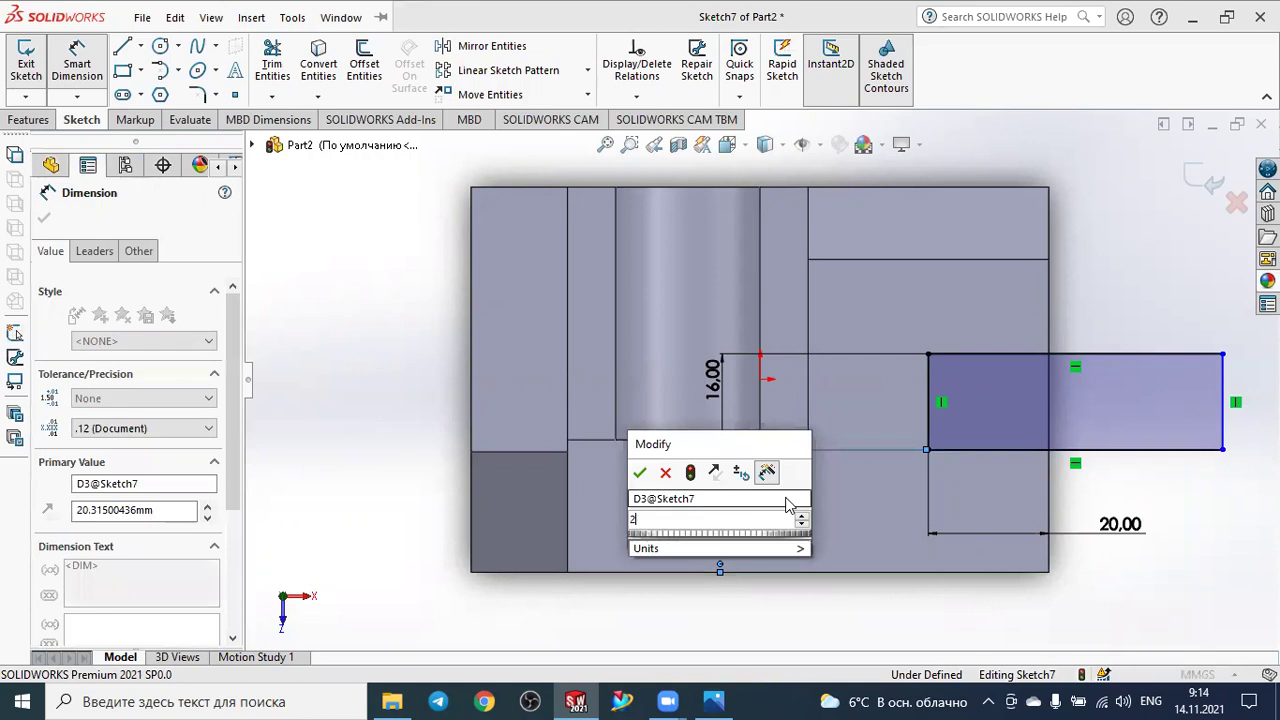
text(4)
key(Return)
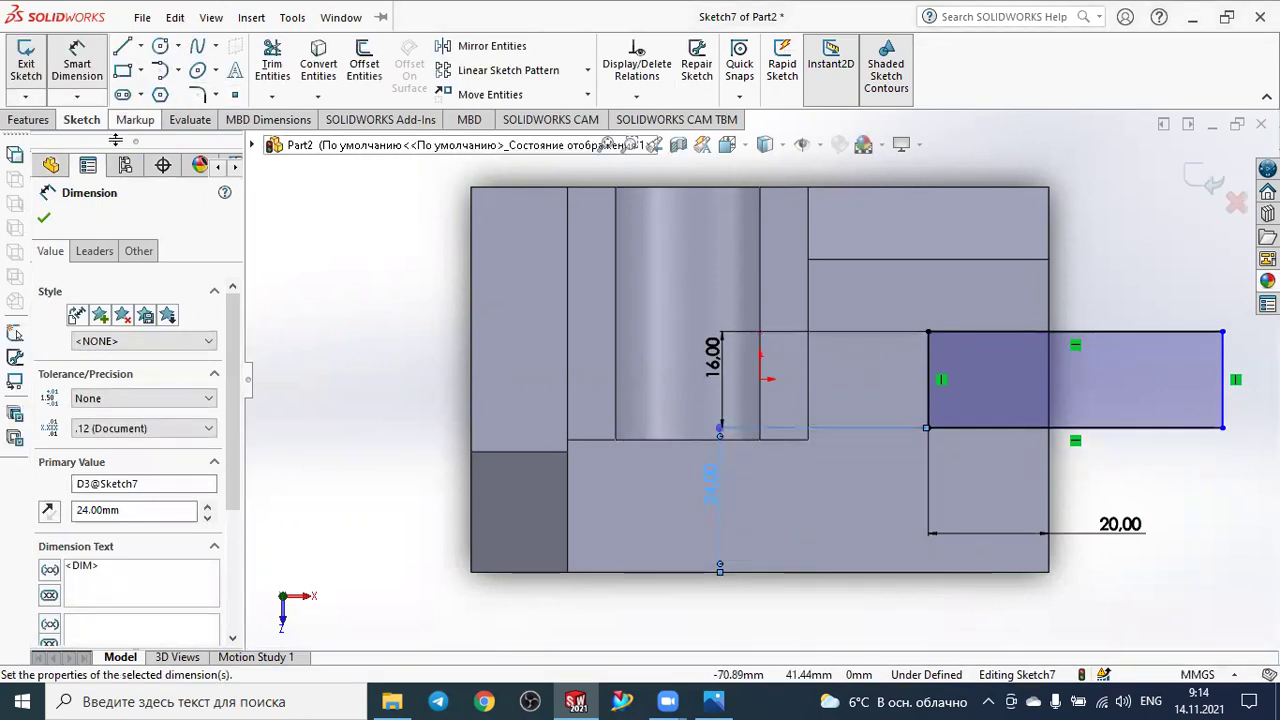
click(44, 217)
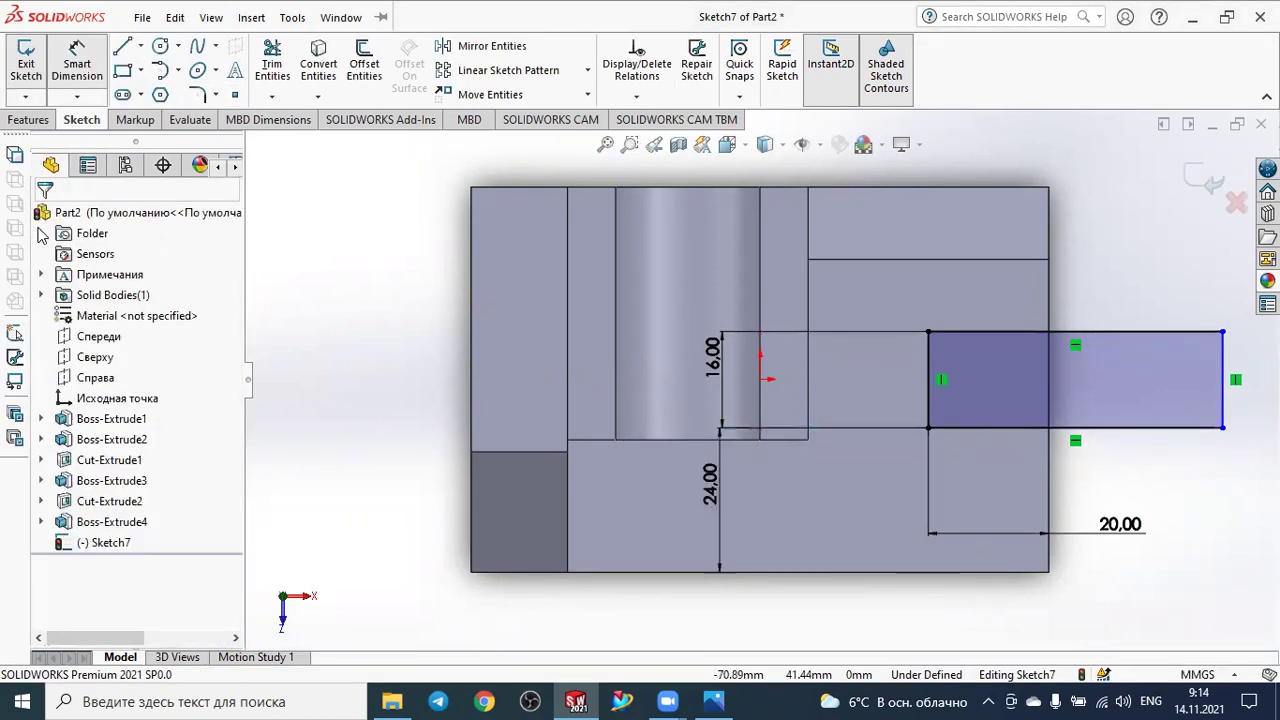
Replace an undone tangent arc with a three-point arc bulging left between the rectangle's left corners.
click(177, 70)
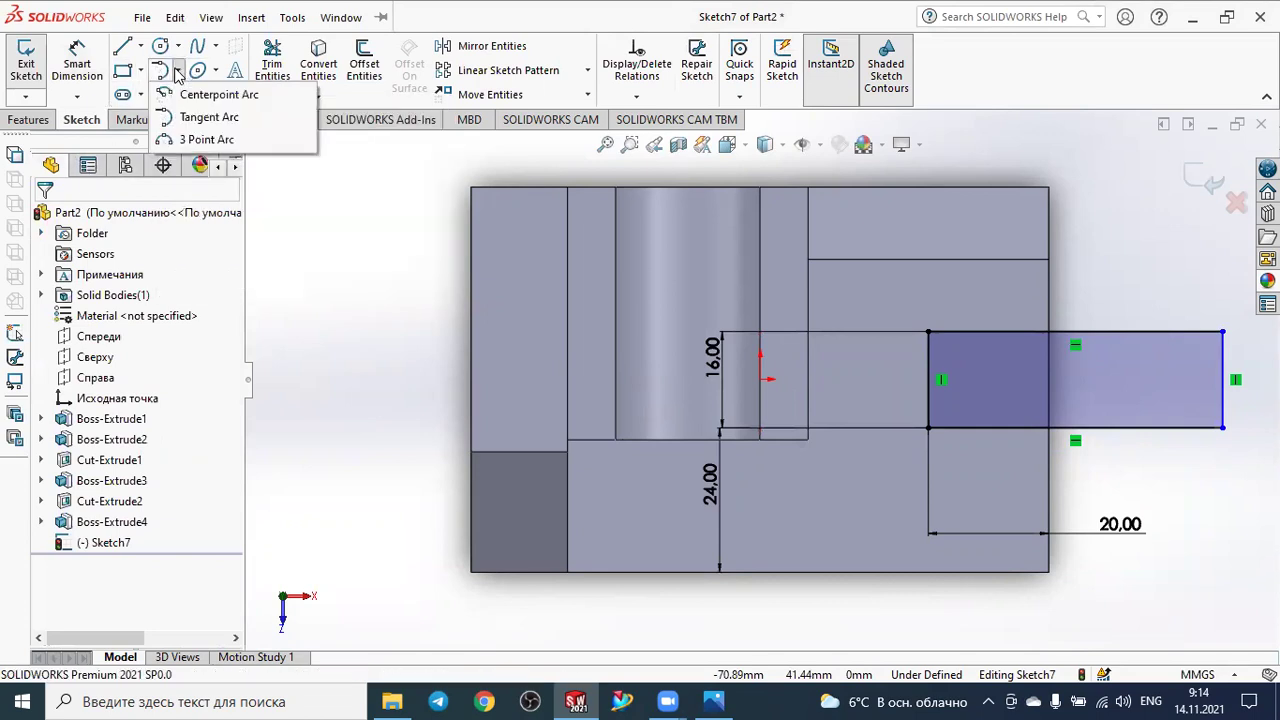
click(190, 117)
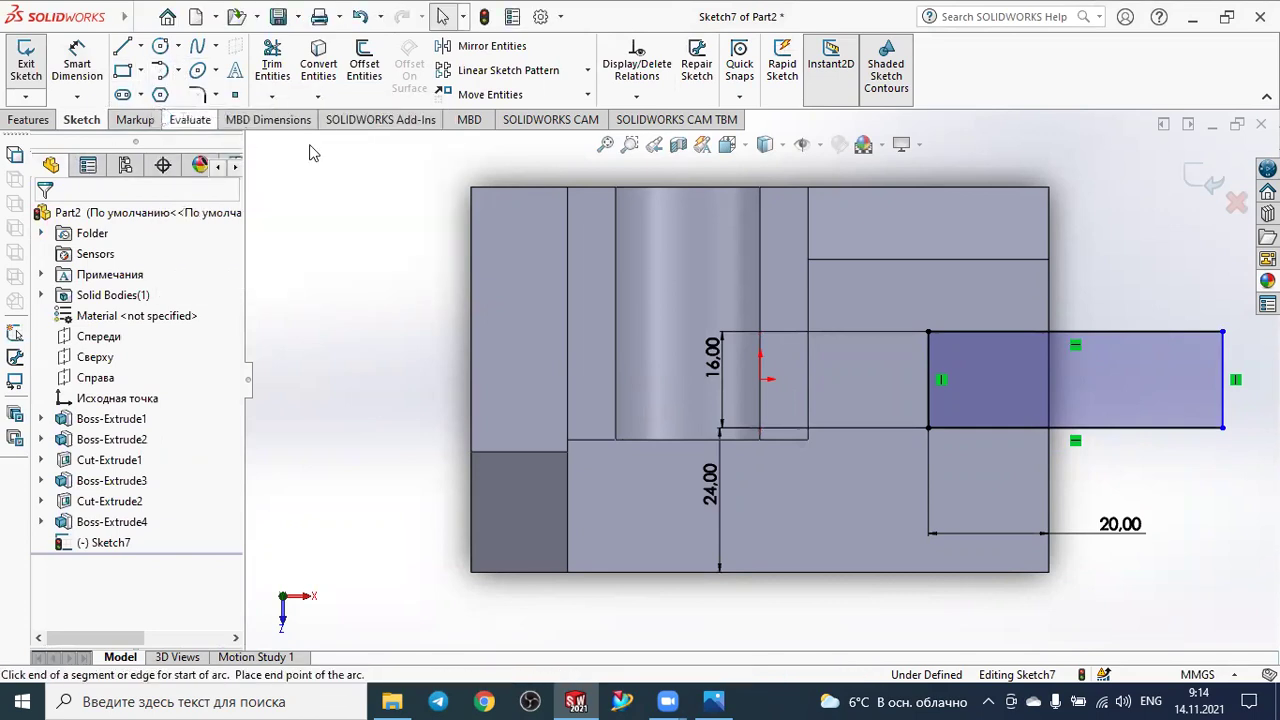
click(929, 333)
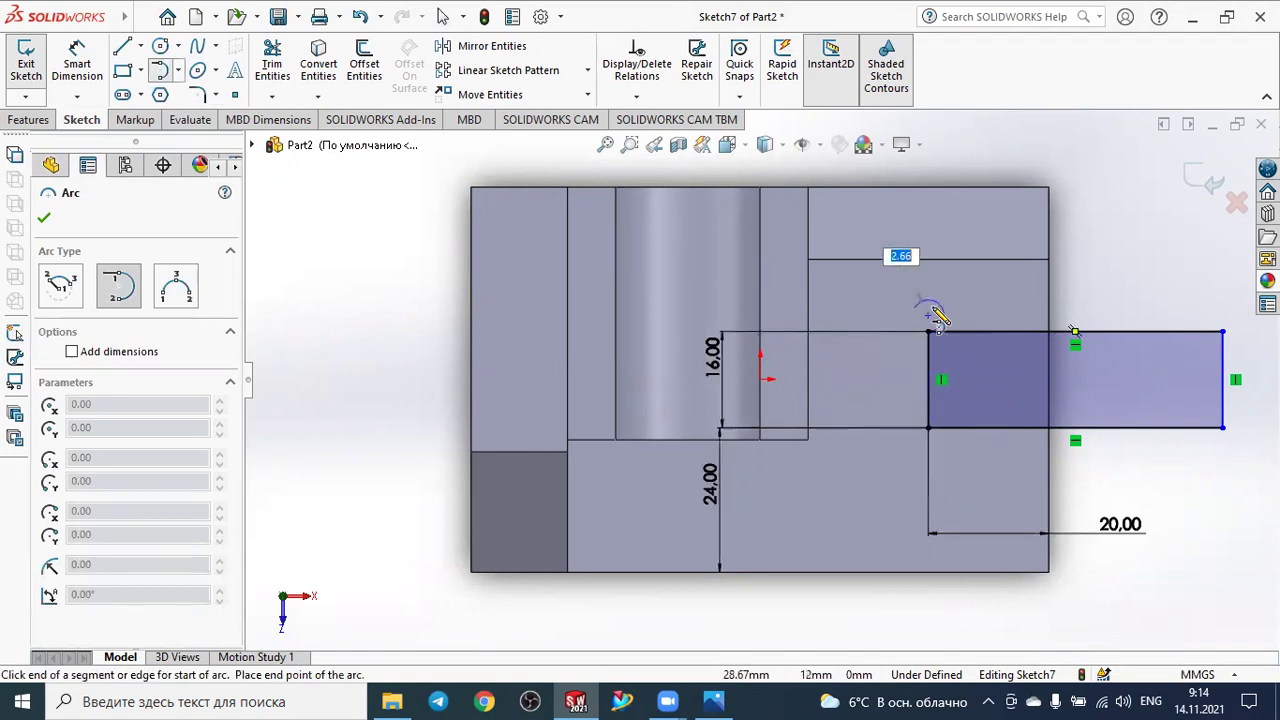
click(929, 427)
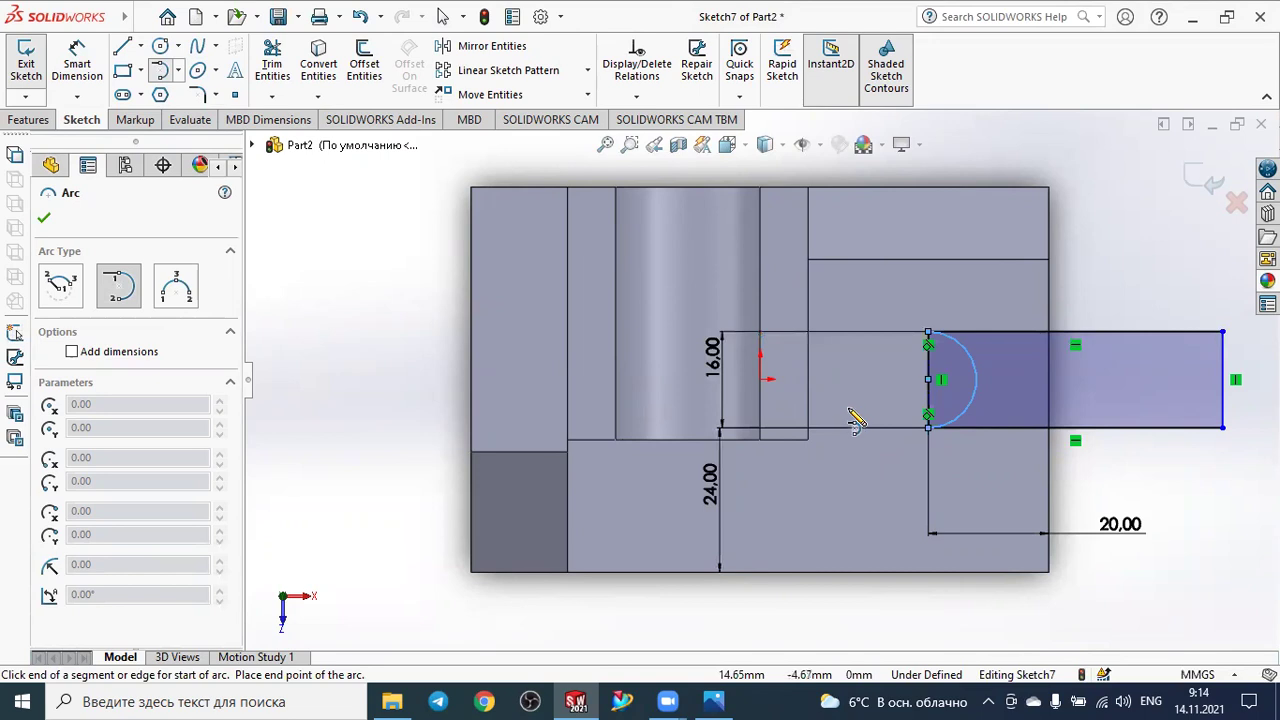
key(Escape)
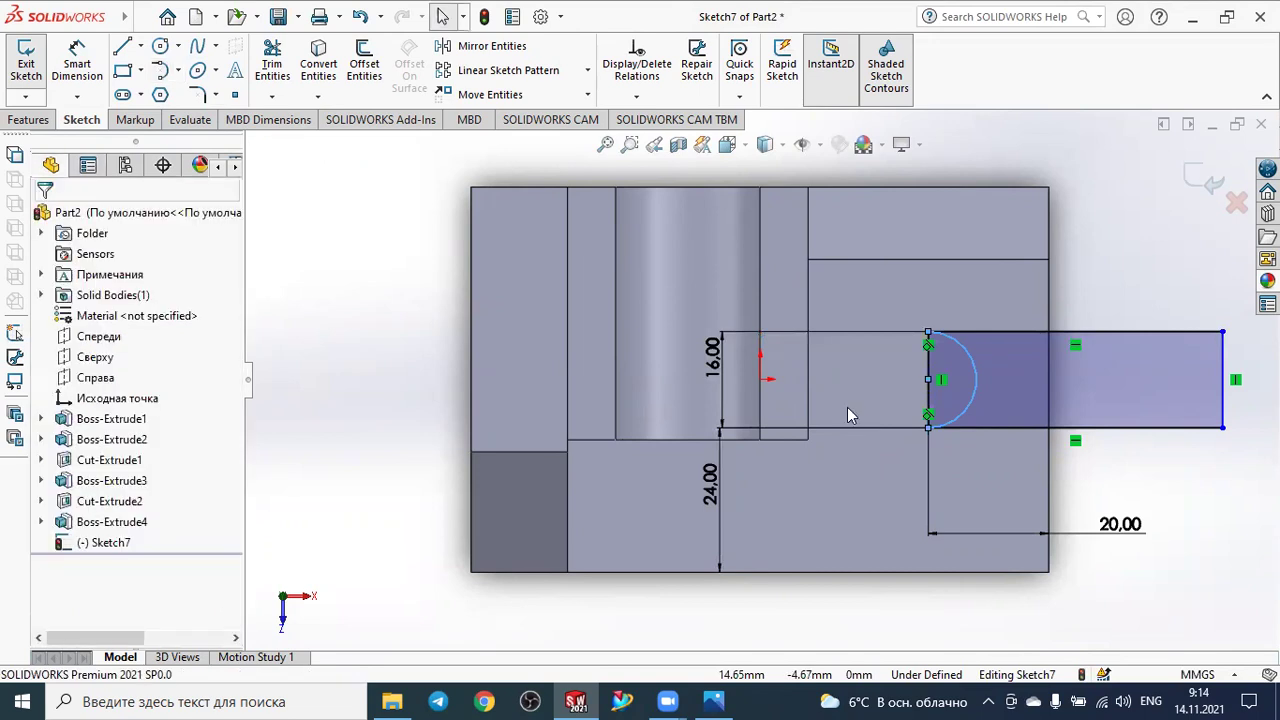
key(ctrl+z)
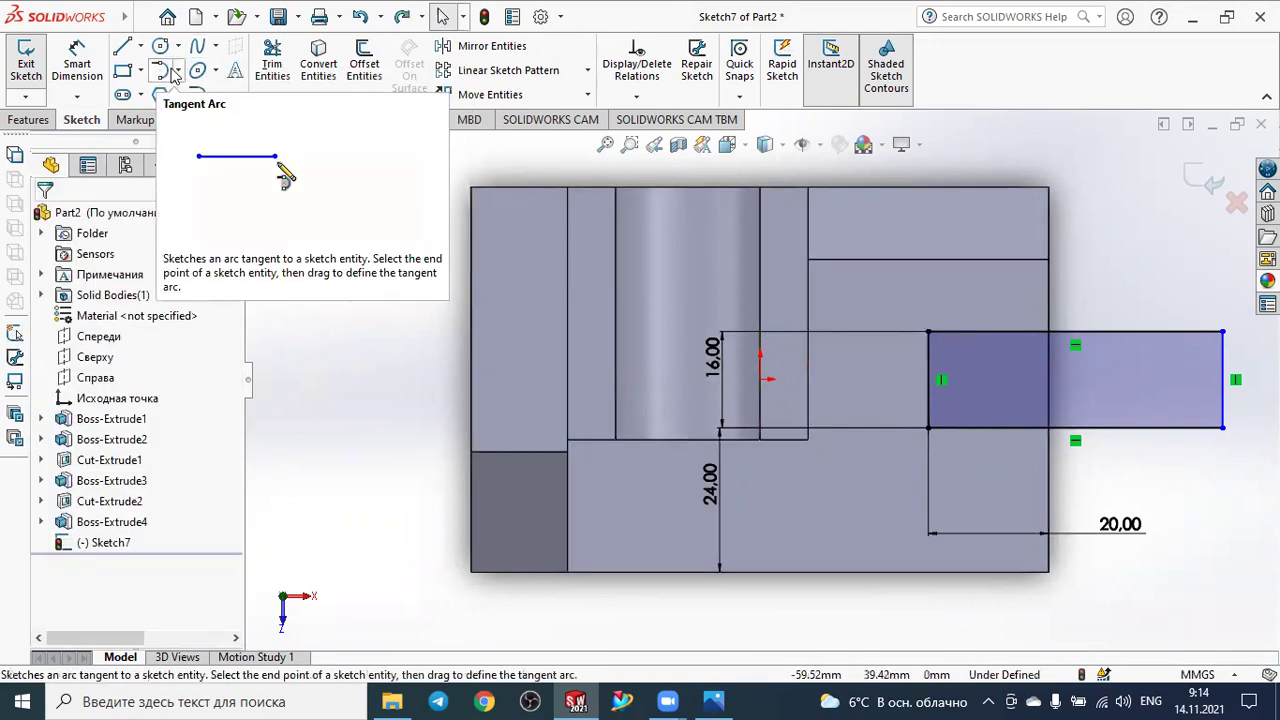
click(178, 75)
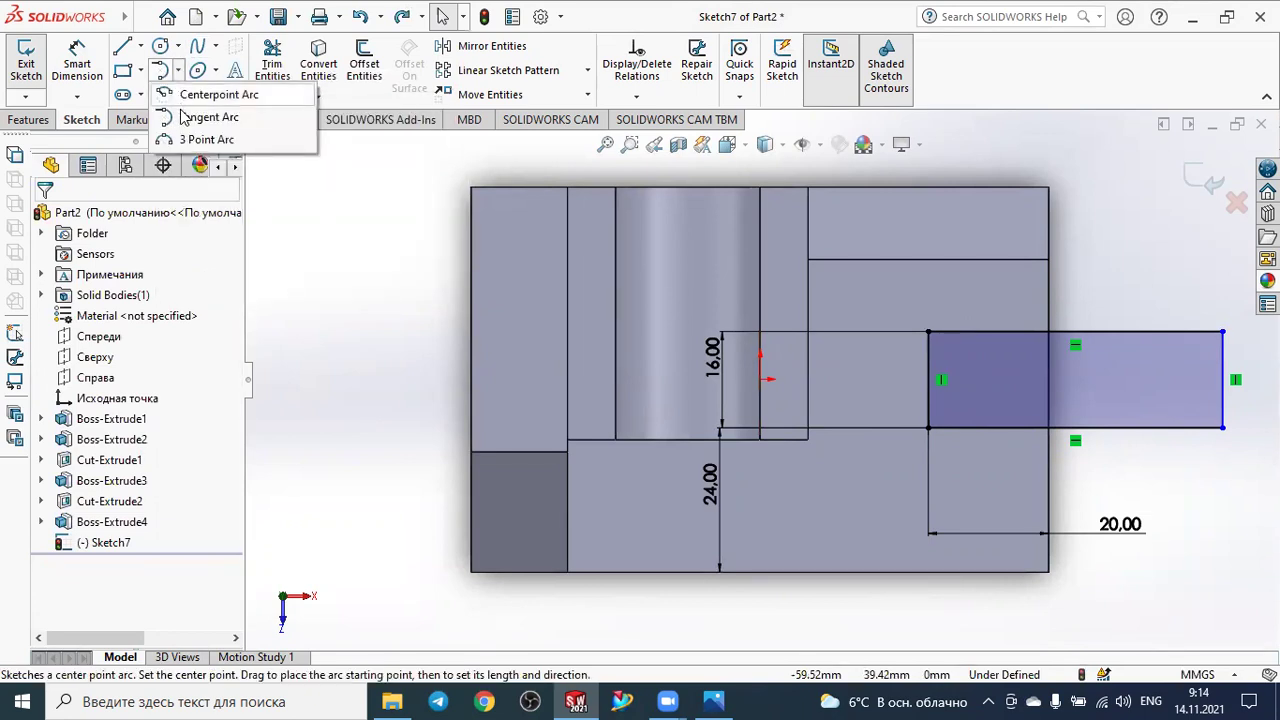
click(190, 141)
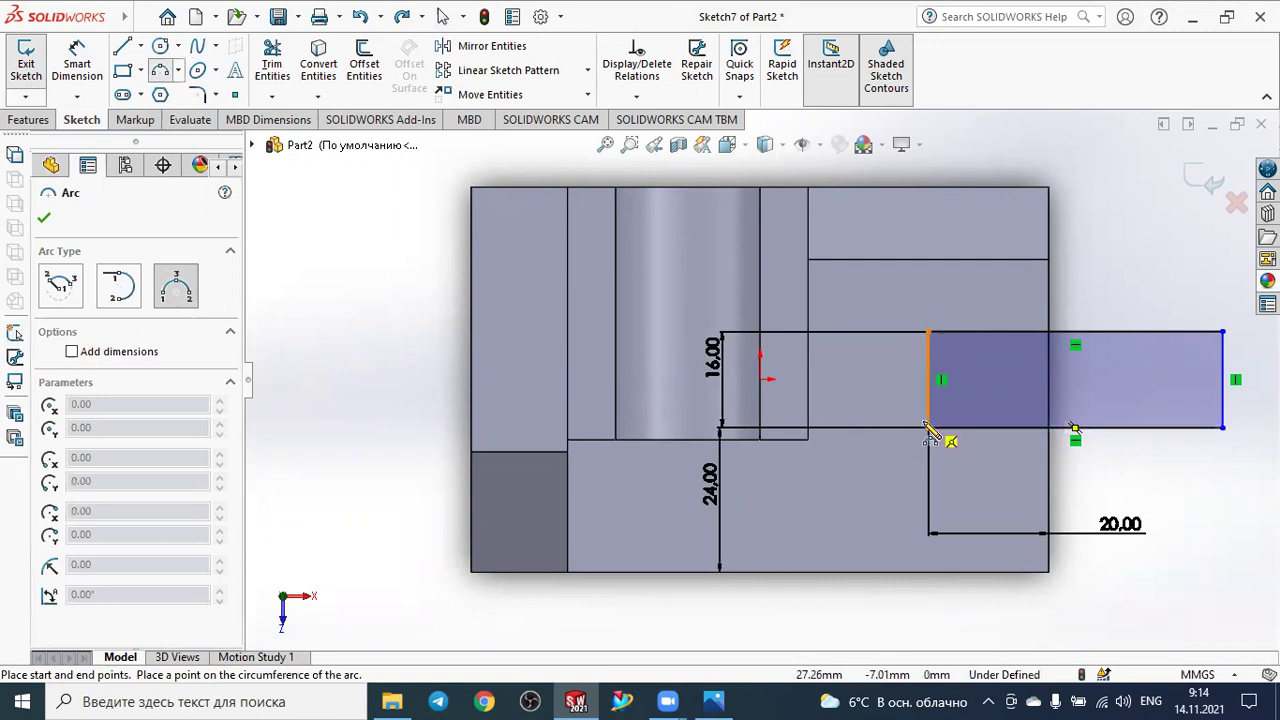
click(930, 428)
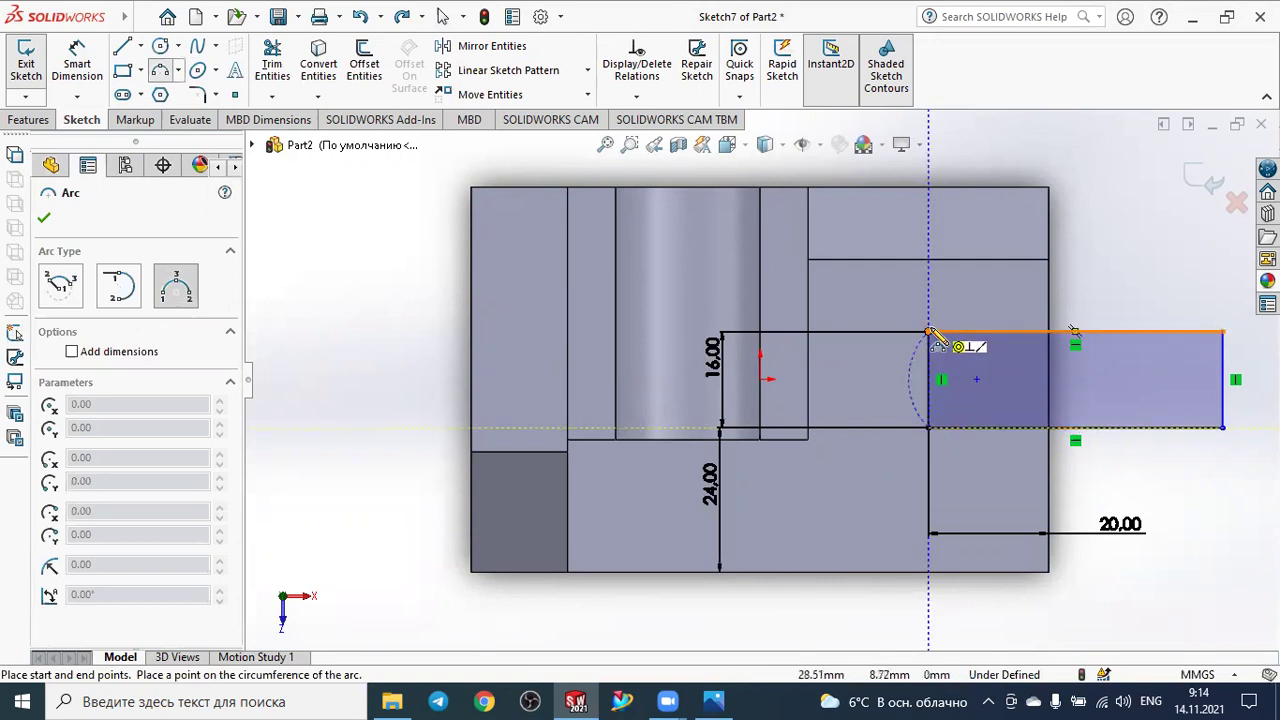
click(928, 331)
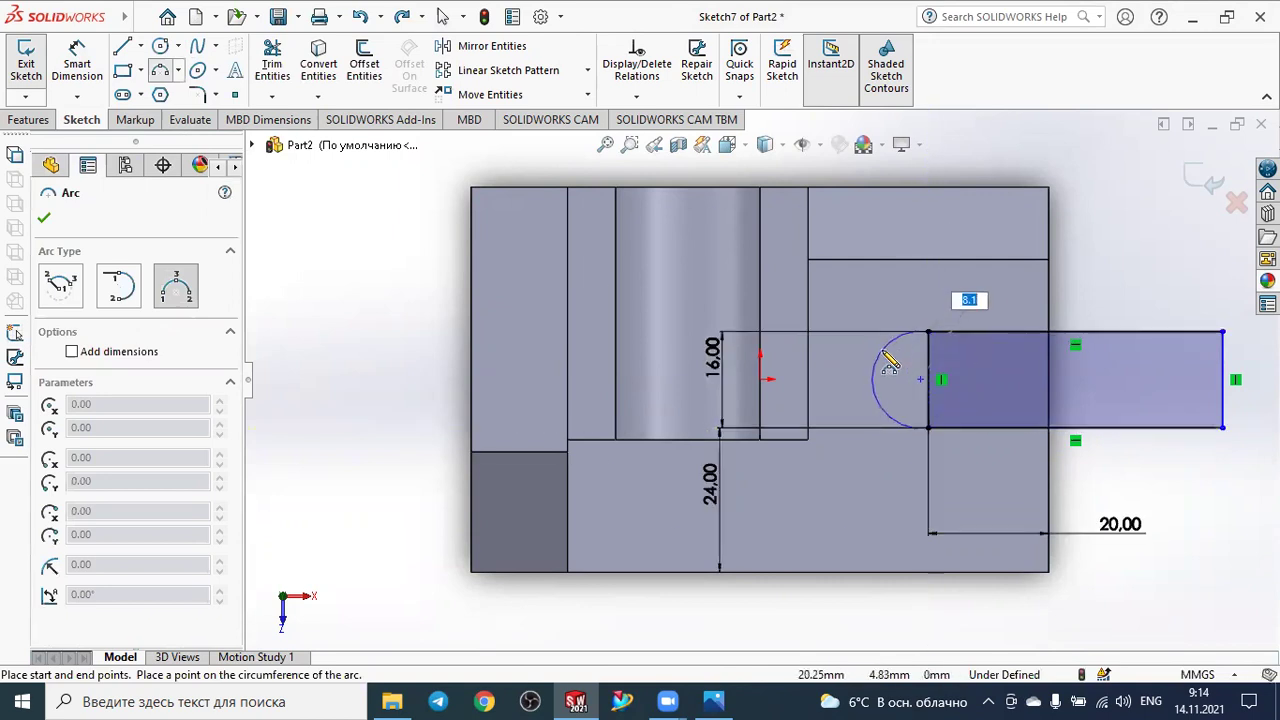
click(884, 362)
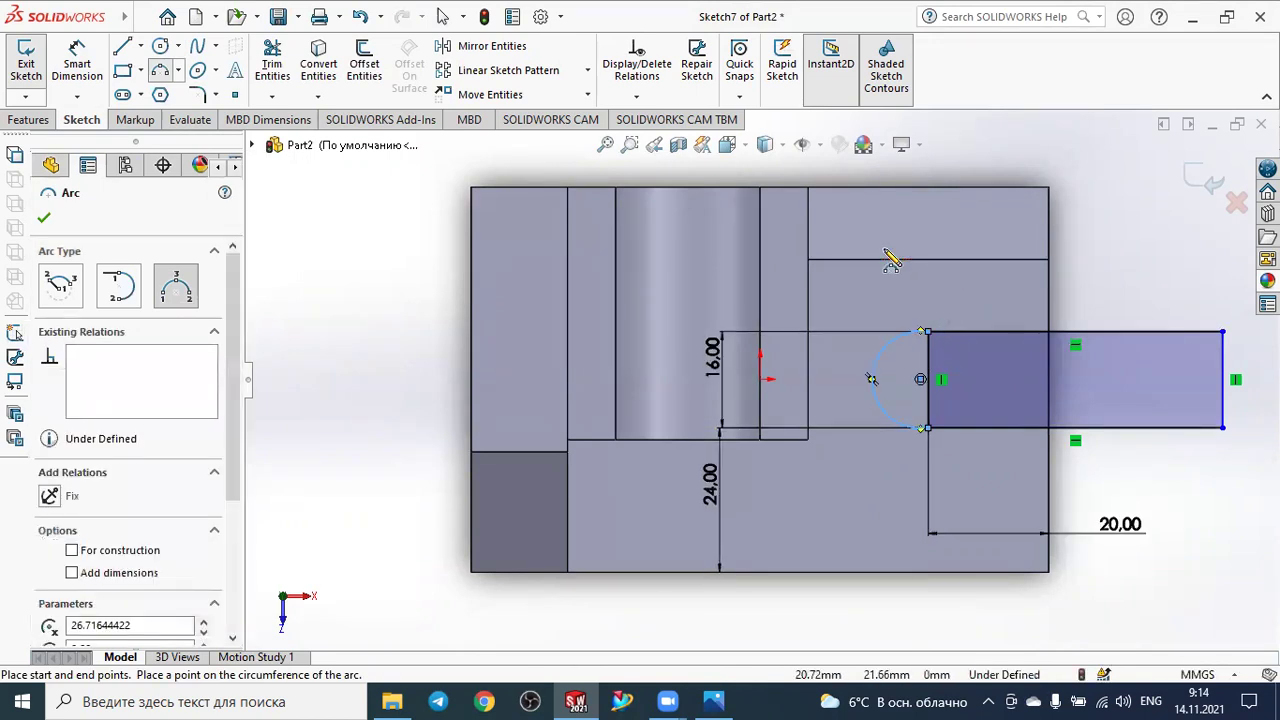
key(Escape)
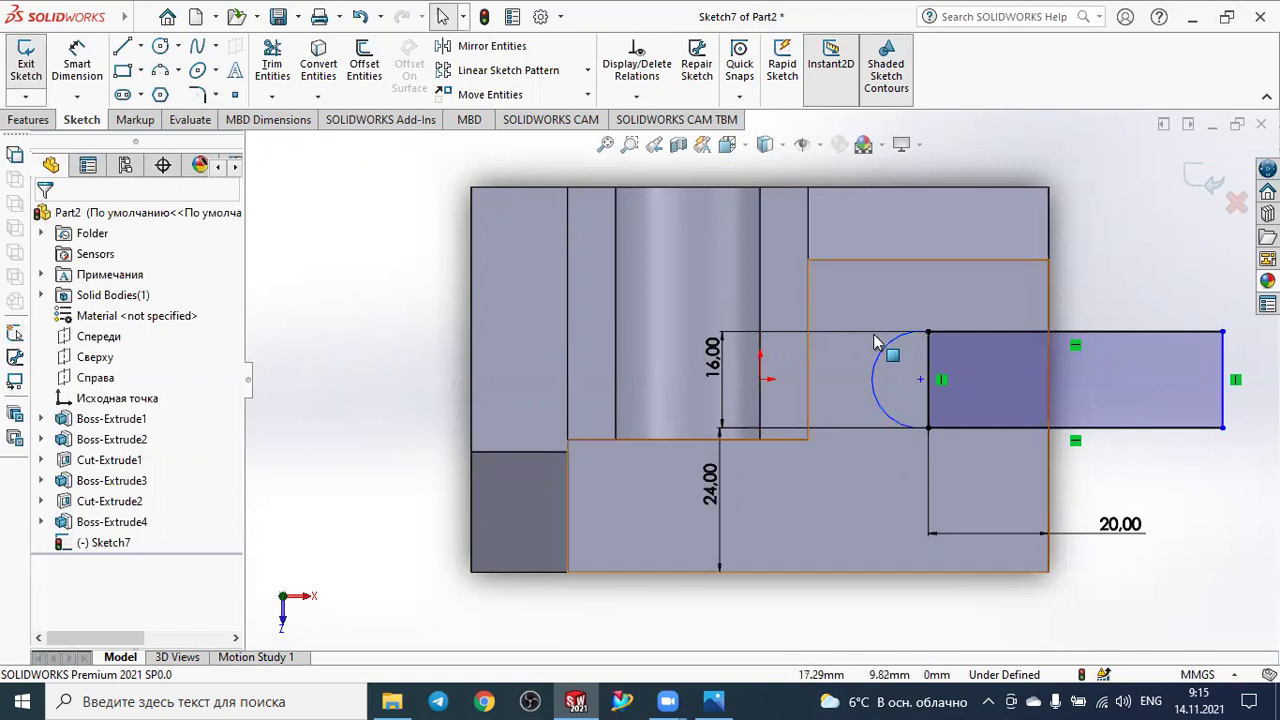
Add Tangent relations between Arc1 and the slot's top line, then its bottom line.
click(877, 368)
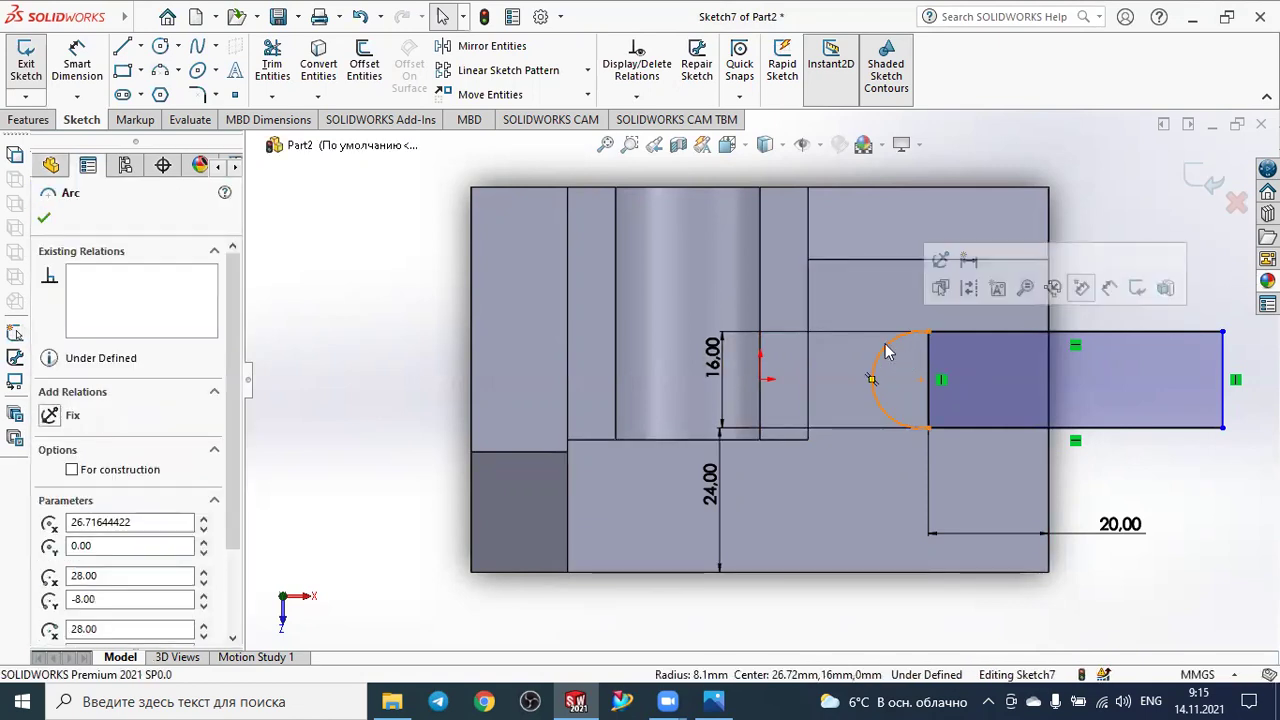
ctrl+click(958, 334)
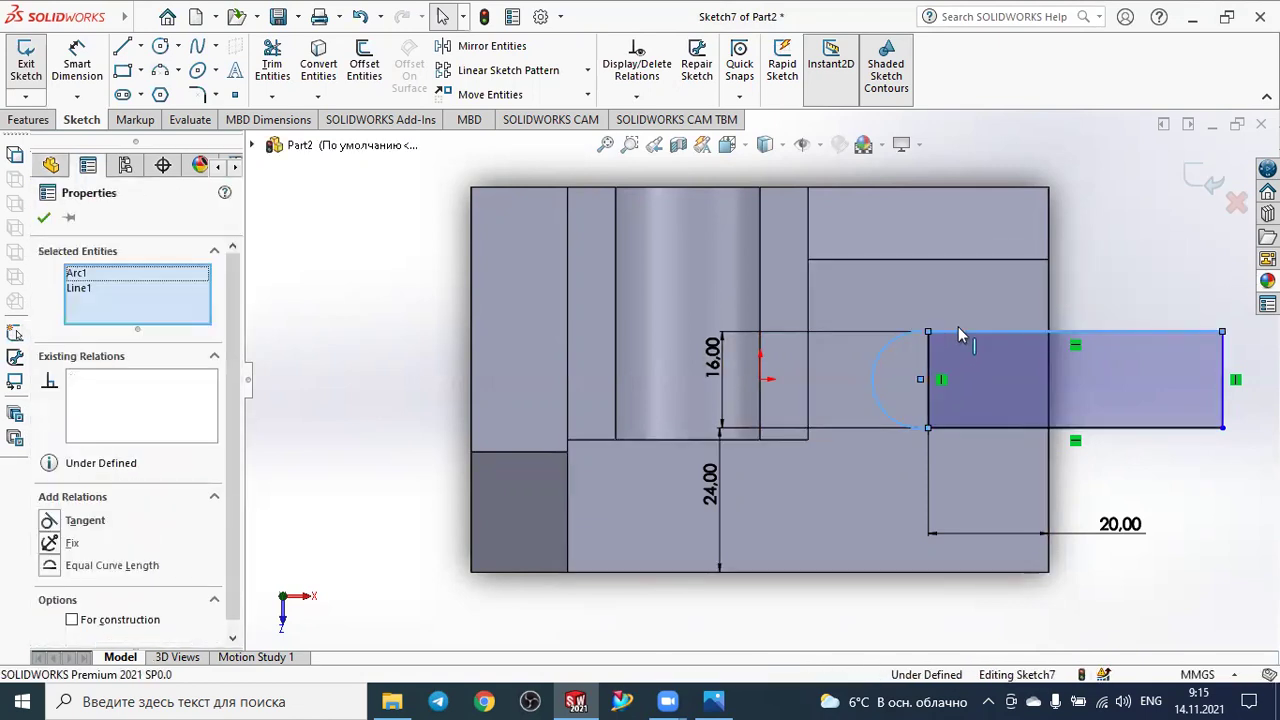
click(50, 522)
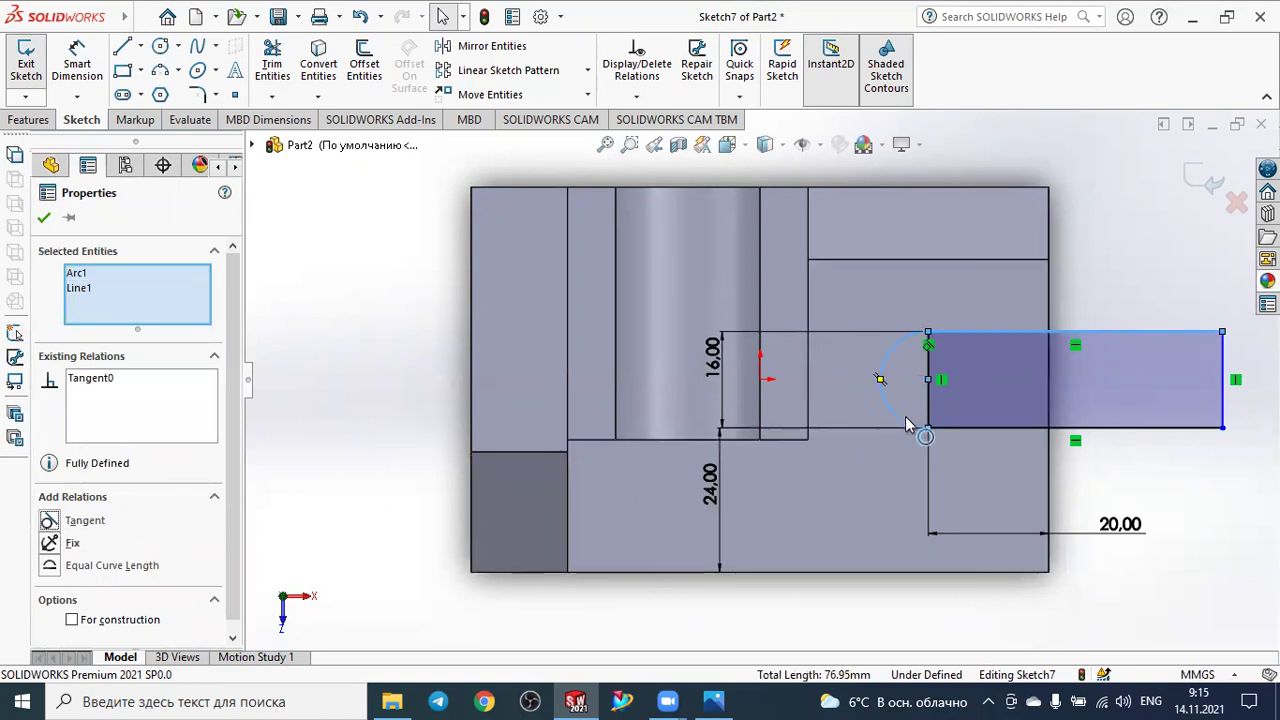
click(45, 220)
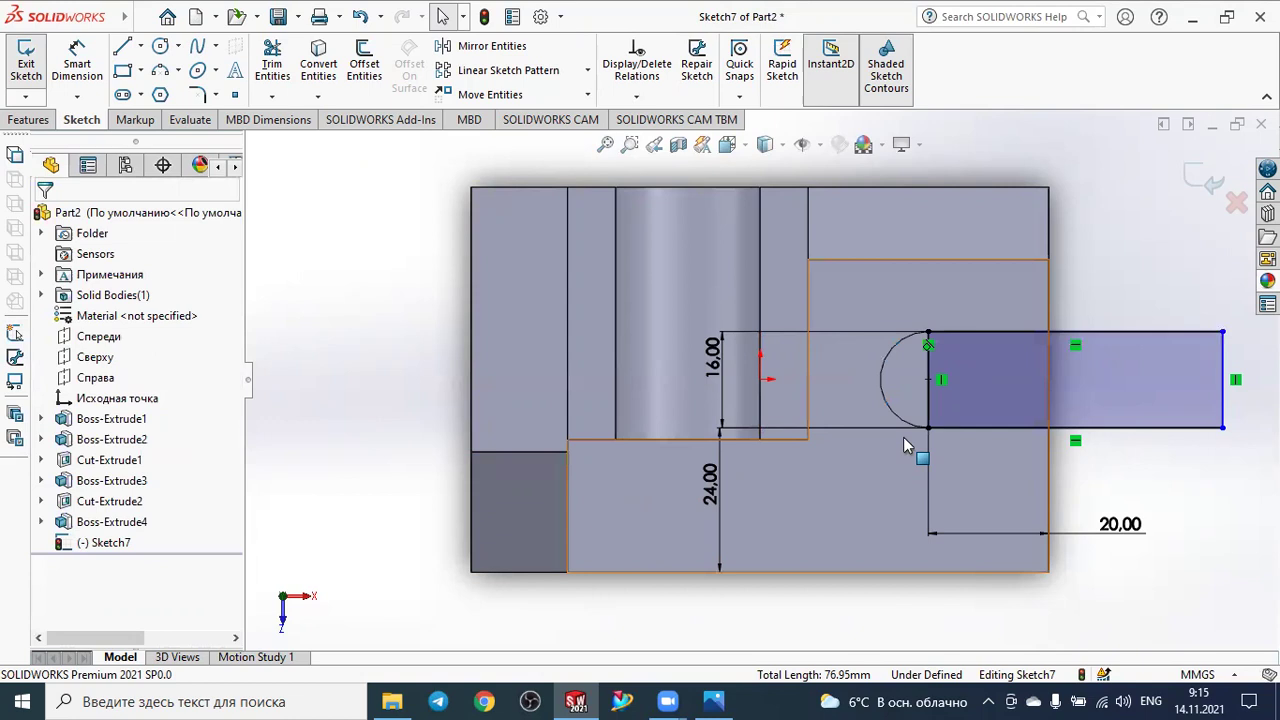
click(939, 427)
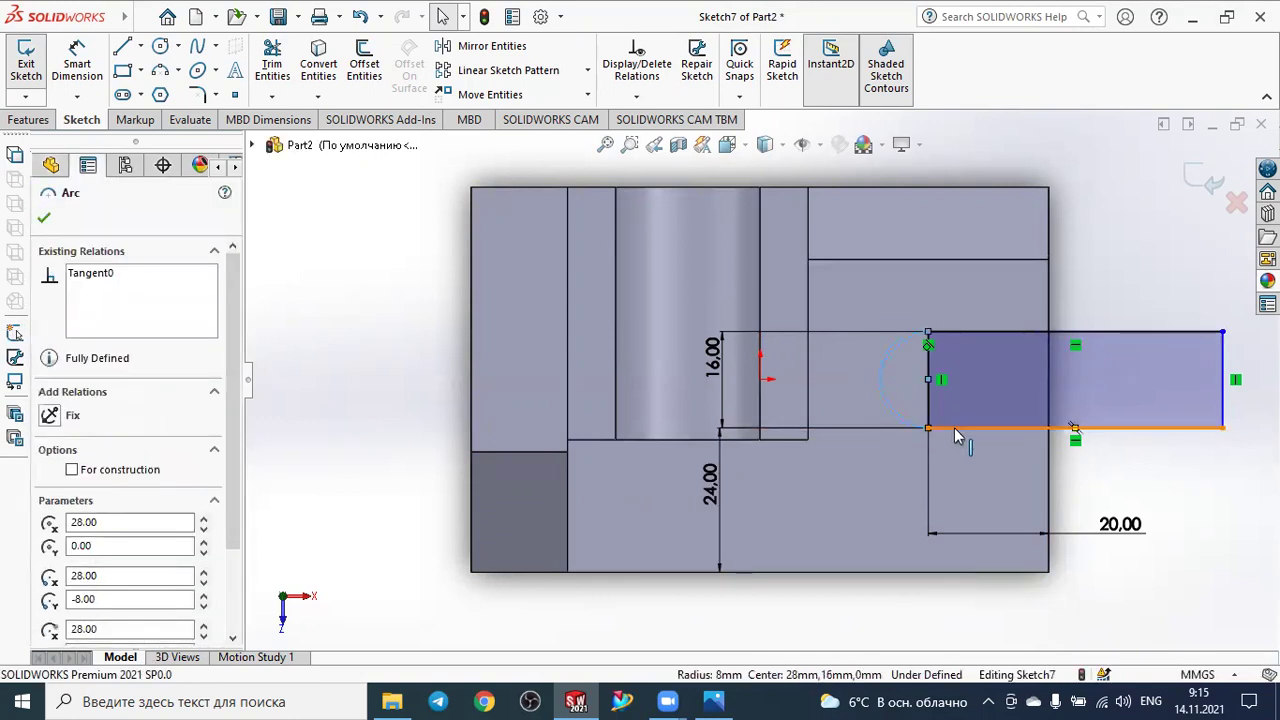
ctrl+click(960, 428)
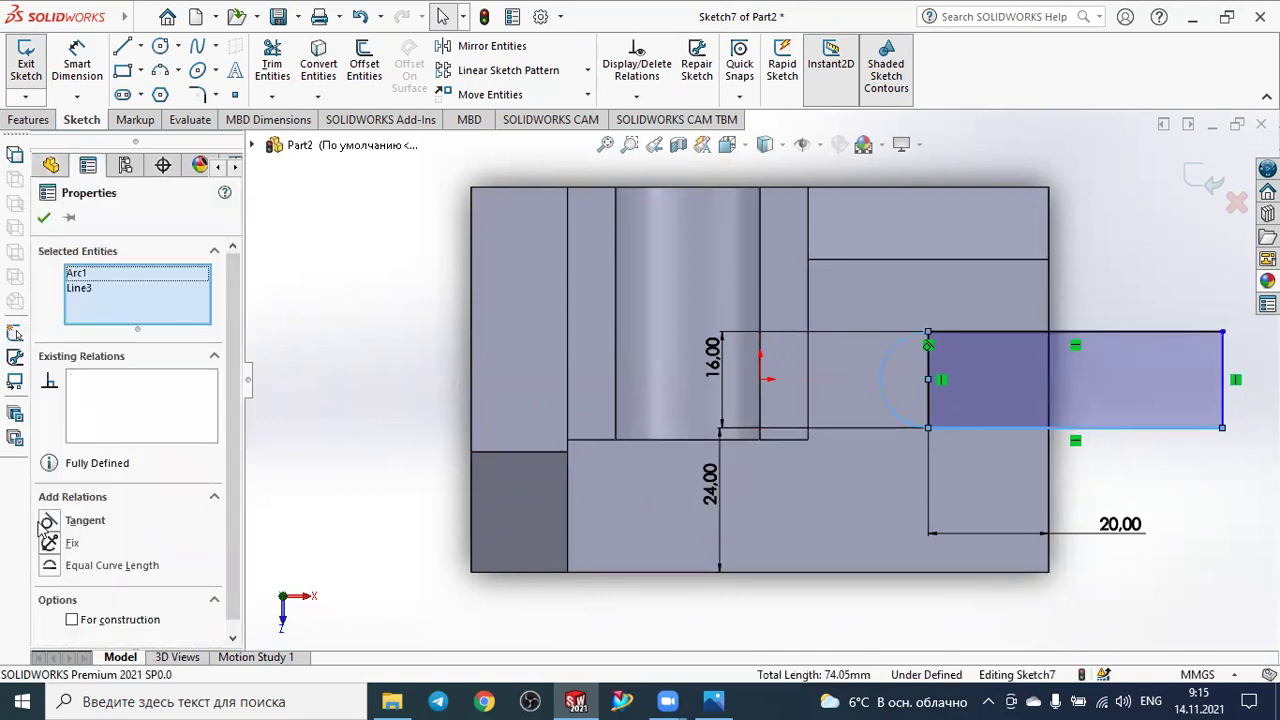
click(48, 522)
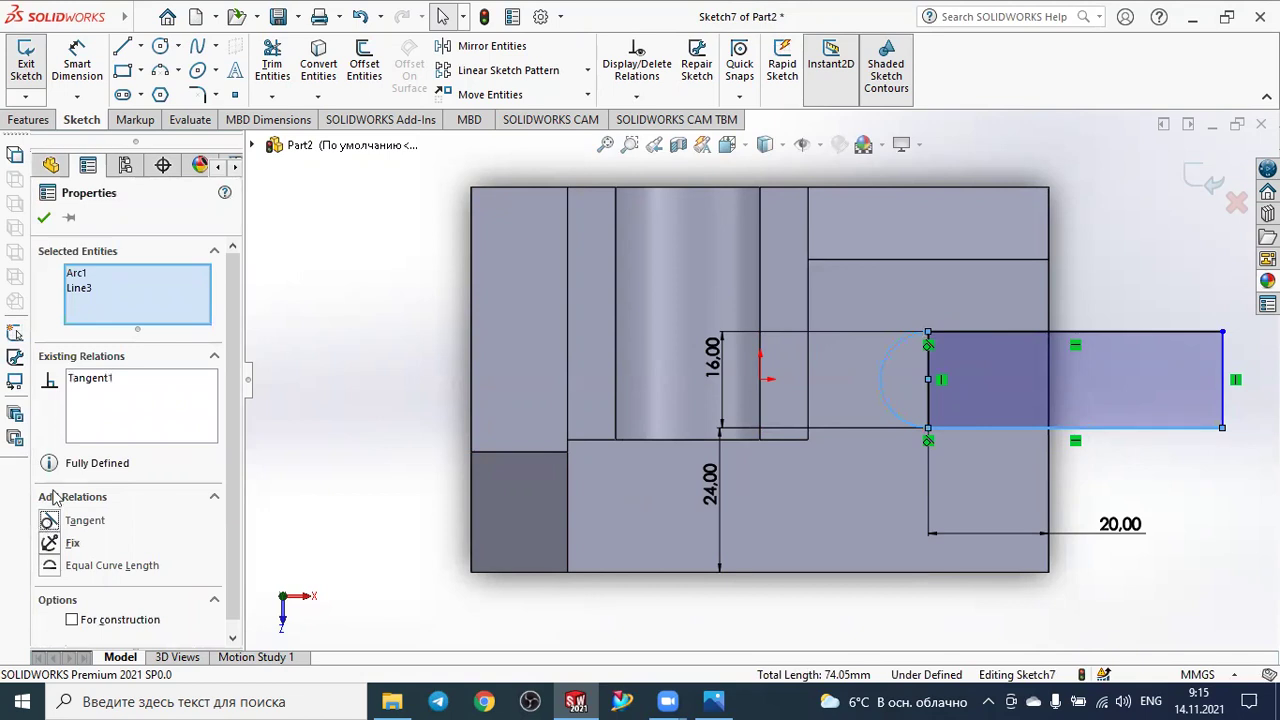
click(43, 219)
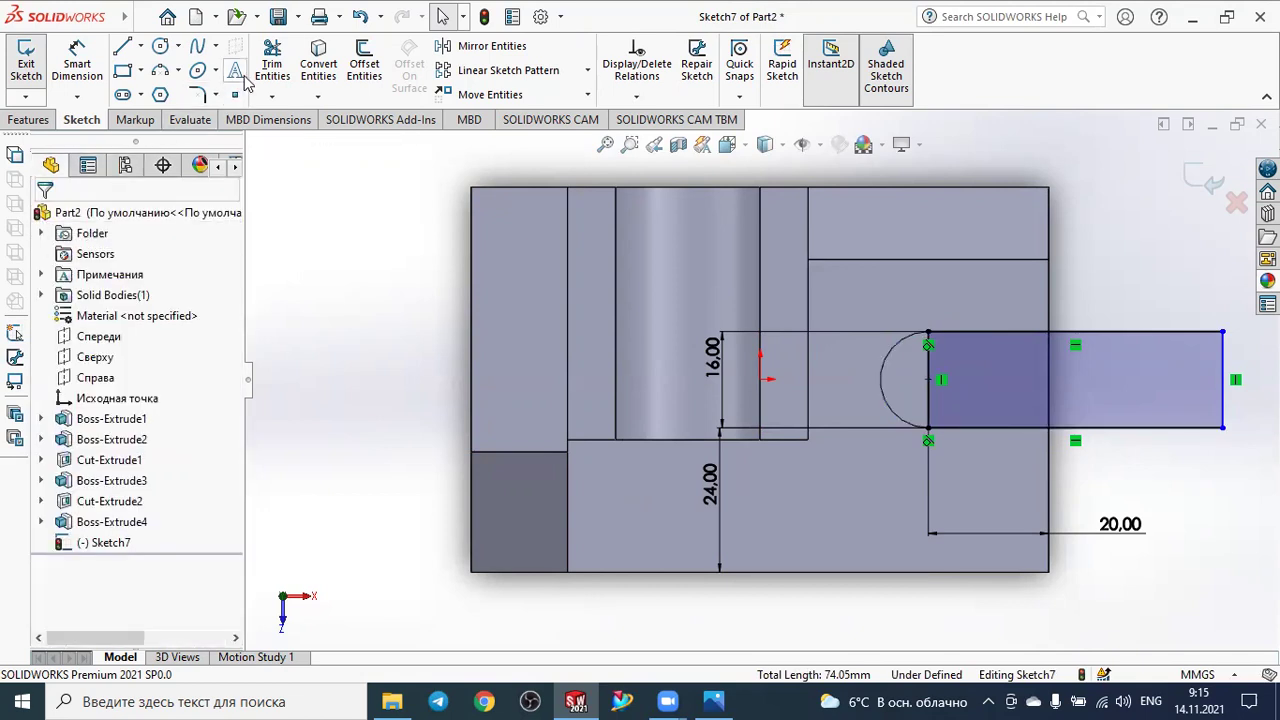
Trim the vertical line across the slot end so the arc closes the U-shaped outline.
click(271, 62)
click(928, 380)
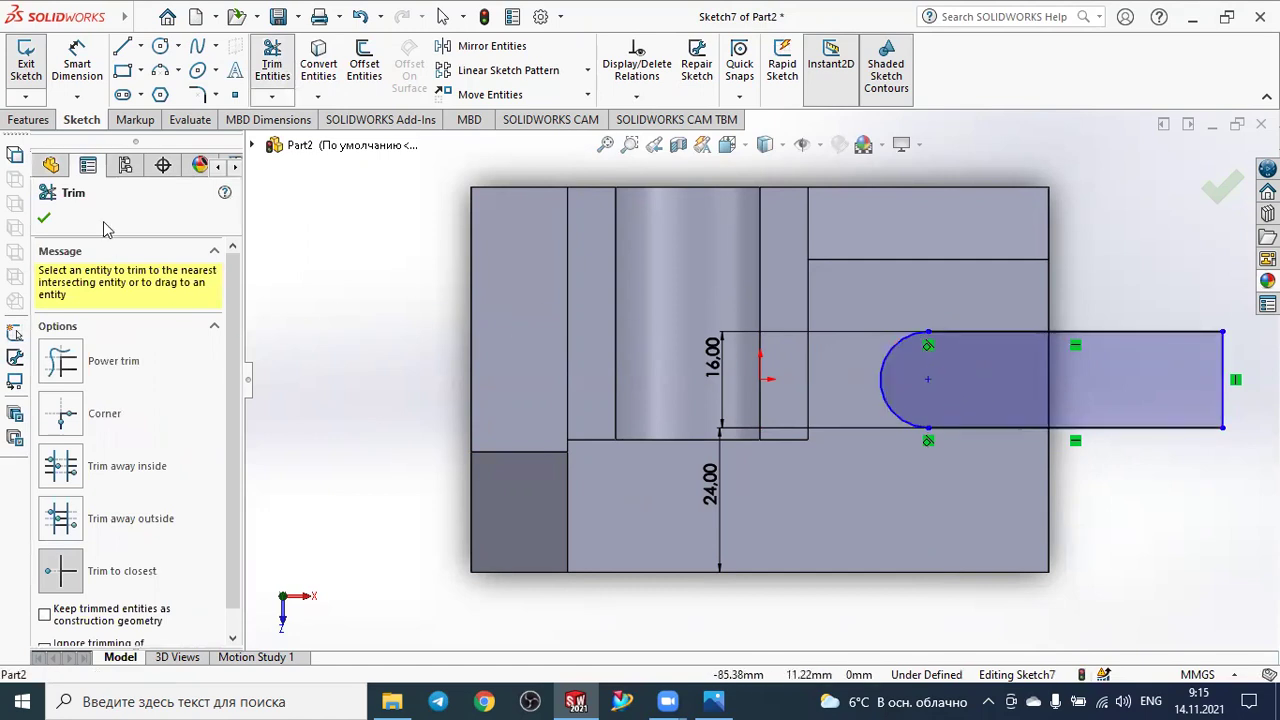
click(43, 219)
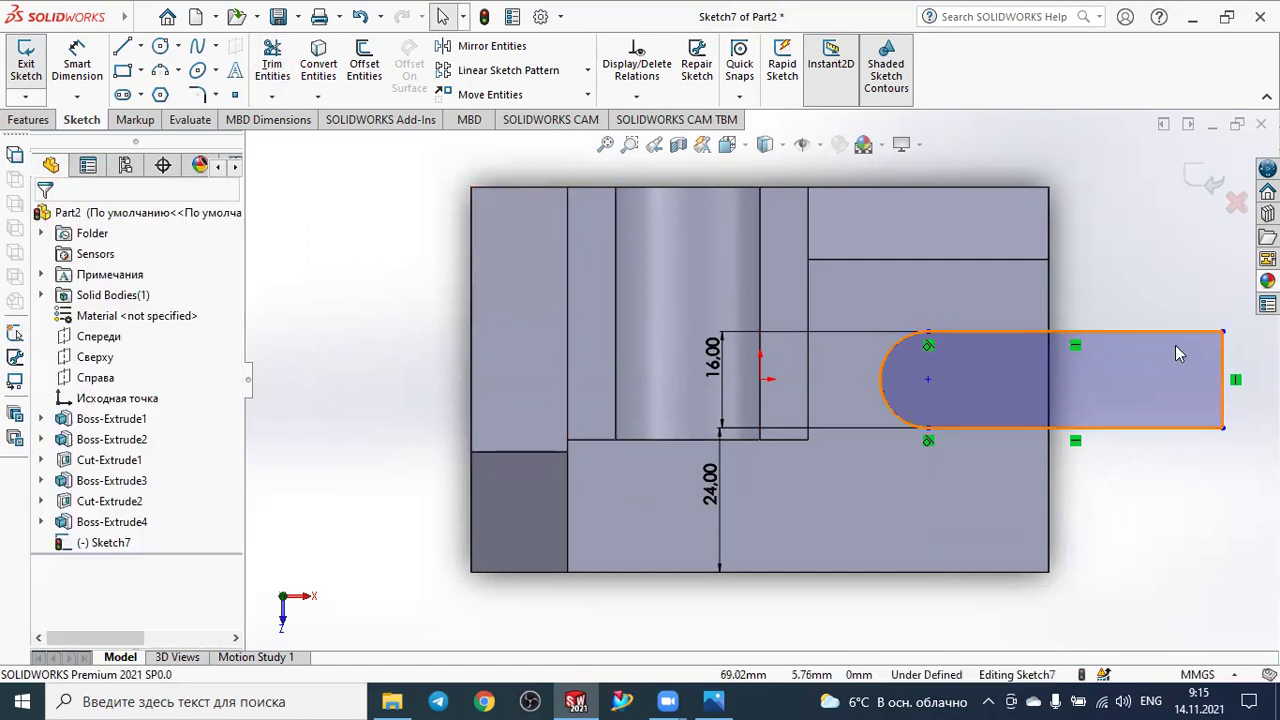
scroll(952, 388, down, 2)
scroll(952, 388, up, 3)
Orbit to a tilted 3D view and briefly check the reference drawing in Photos.
mouse_move(950, 476)
middle_down()
mouse_move(949, 419)
mouse_move(935, 440)
middle_up()
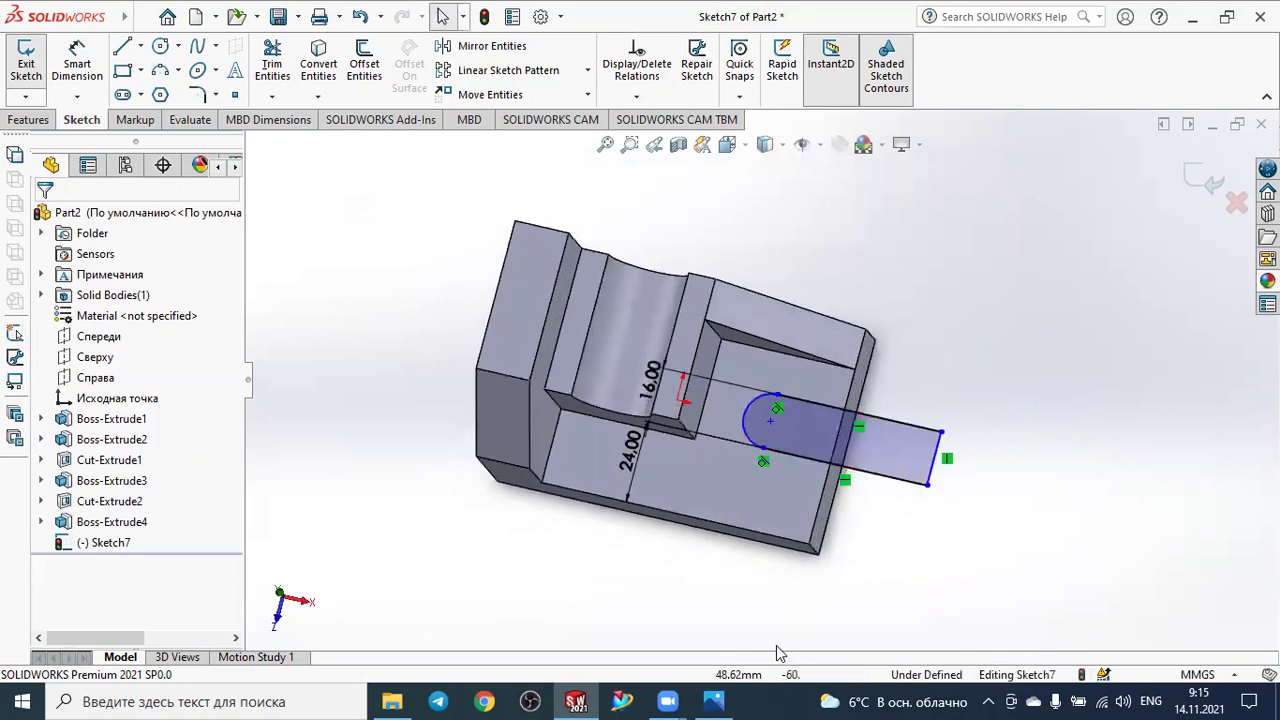
click(713, 700)
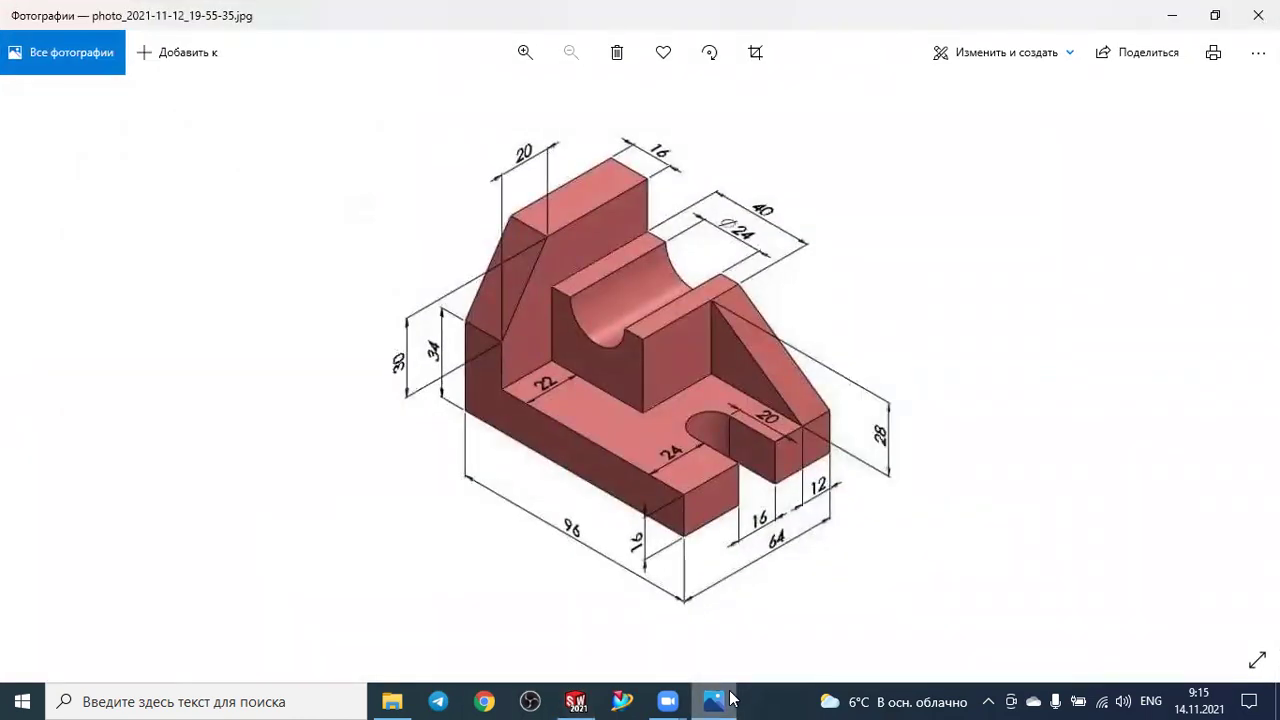
click(729, 699)
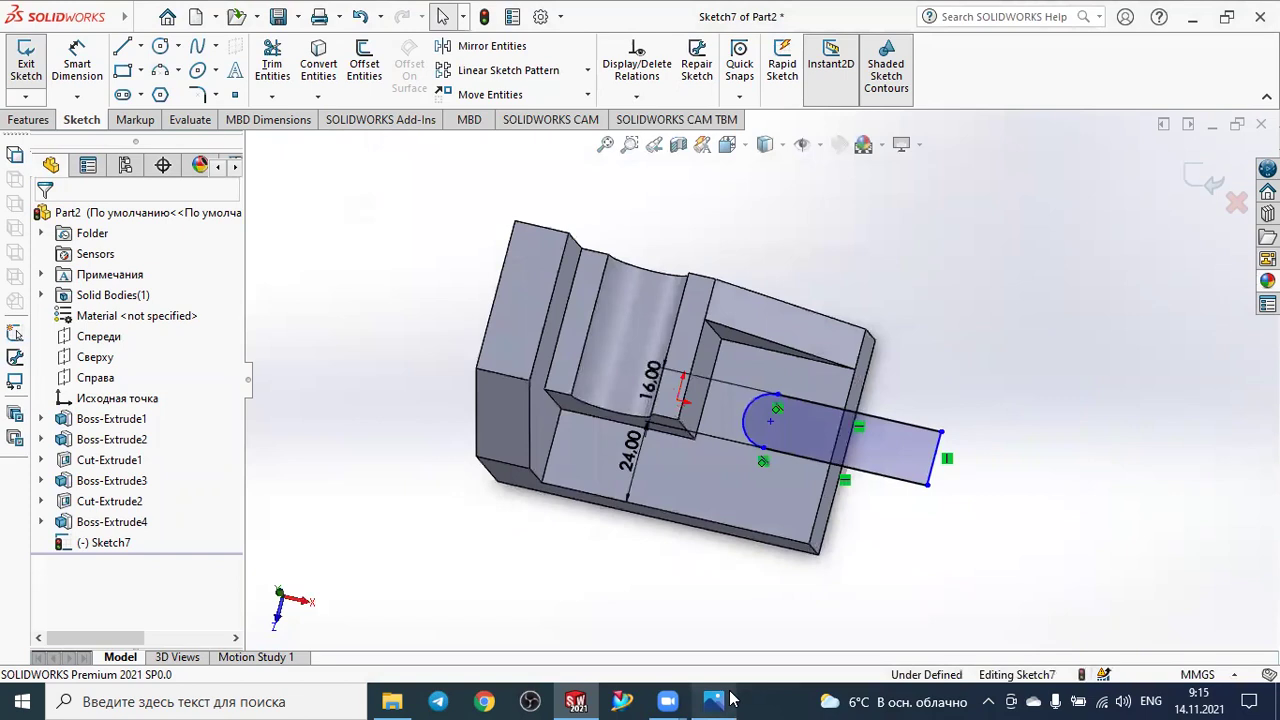
Create an Extruded Cut from the slot sketch with Direction 1 set to Through All.
click(25, 120)
click(278, 62)
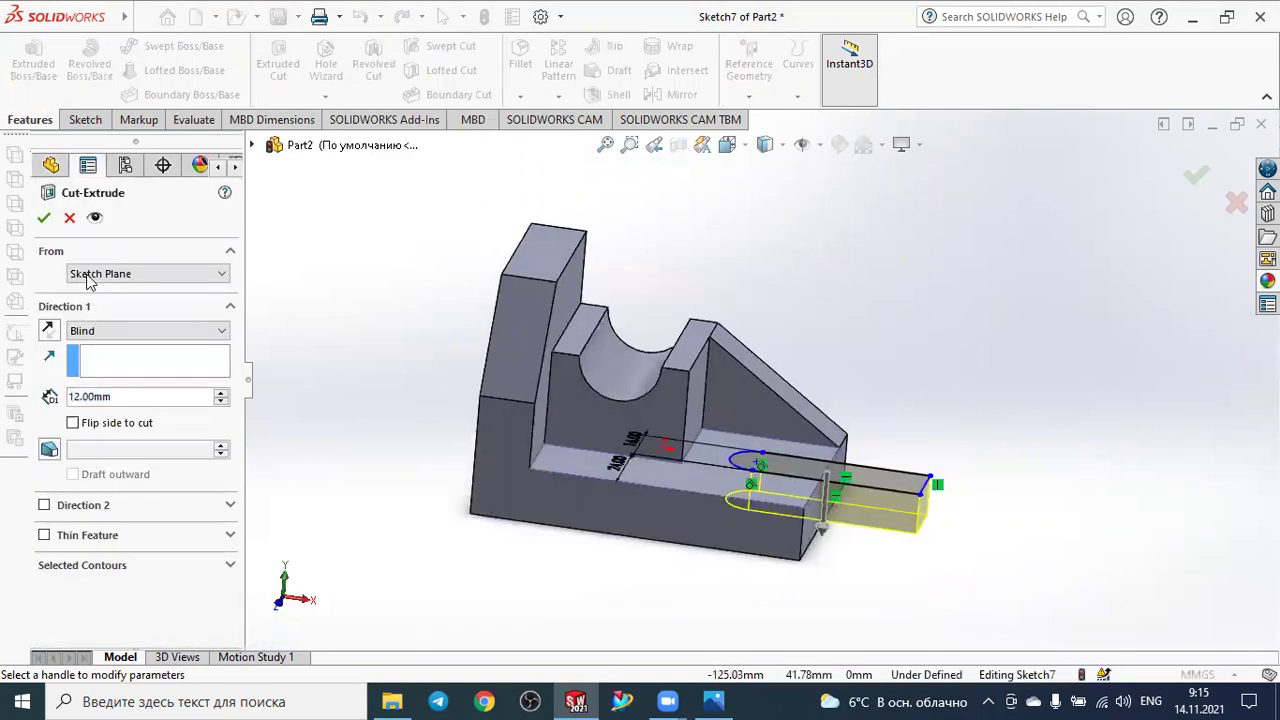
click(117, 331)
click(105, 357)
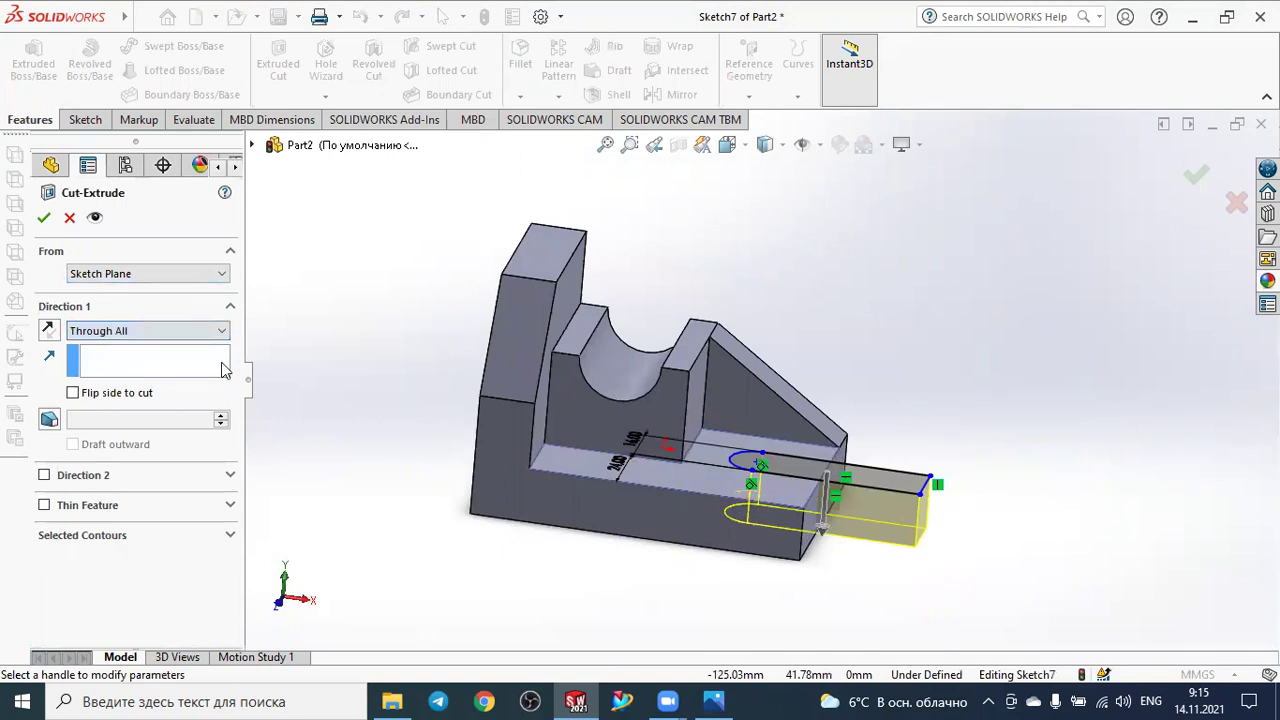
middle_drag(1051, 320, 1106, 354)
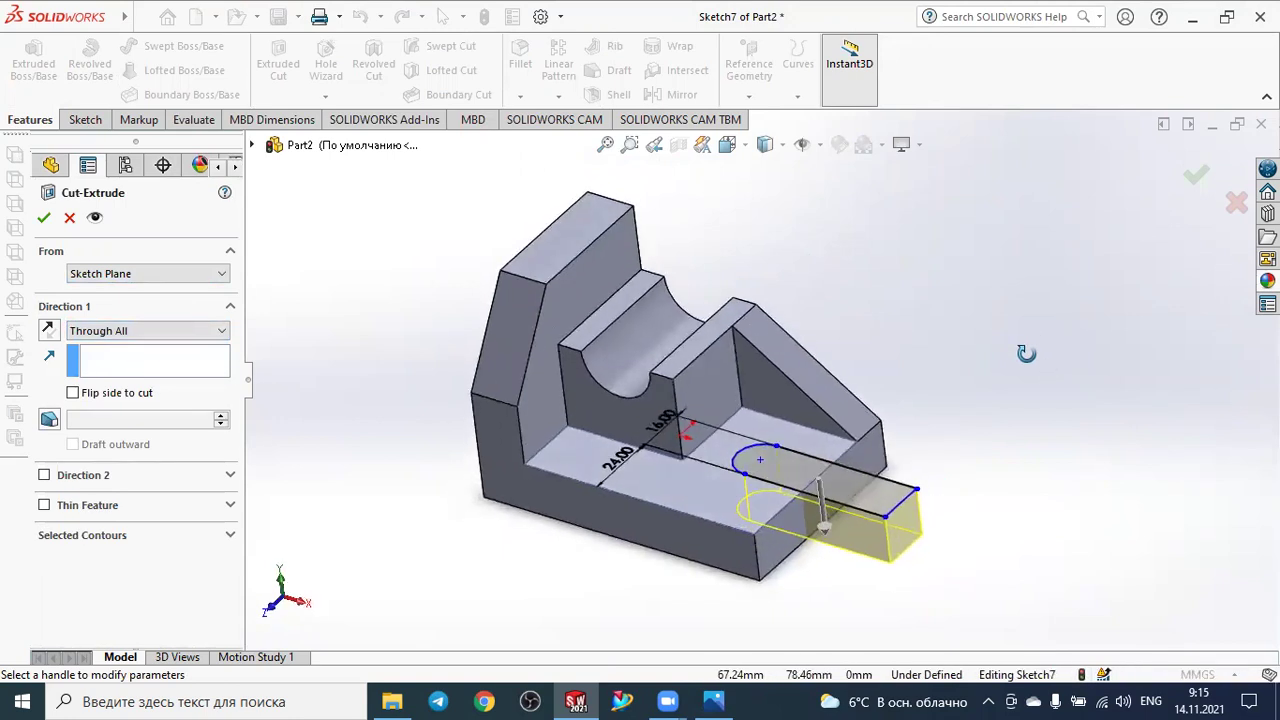
click(46, 219)
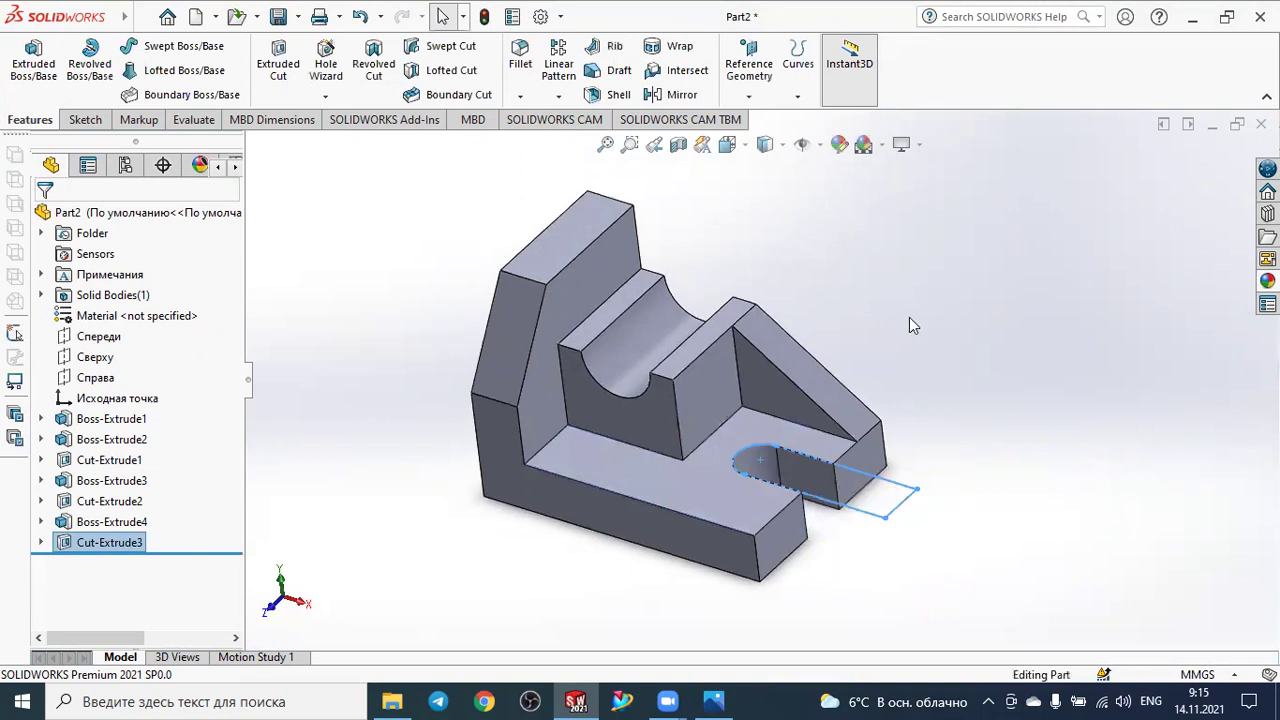
Orbit to inspect the finished slot and glance at the reference drawing in Photos.
click(909, 317)
mouse_move(909, 317)
middle_down()
mouse_move(914, 376)
mouse_move(929, 347)
mouse_move(897, 376)
middle_up()
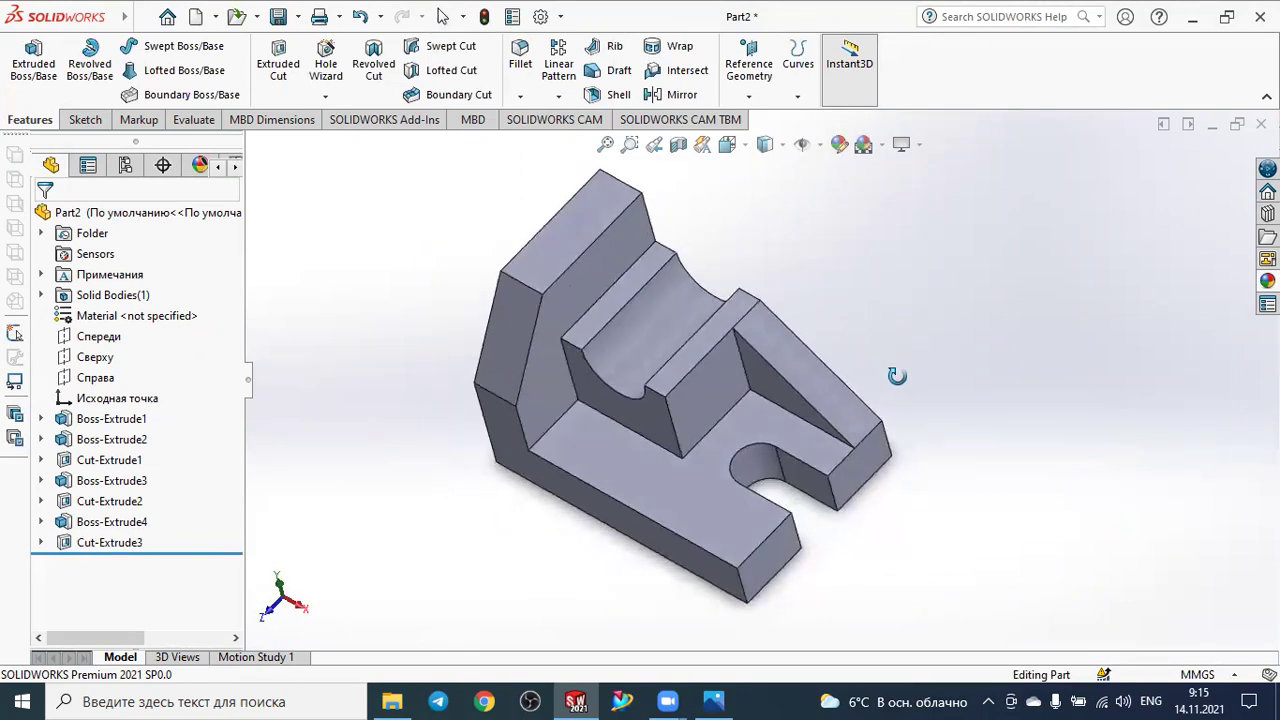
click(714, 700)
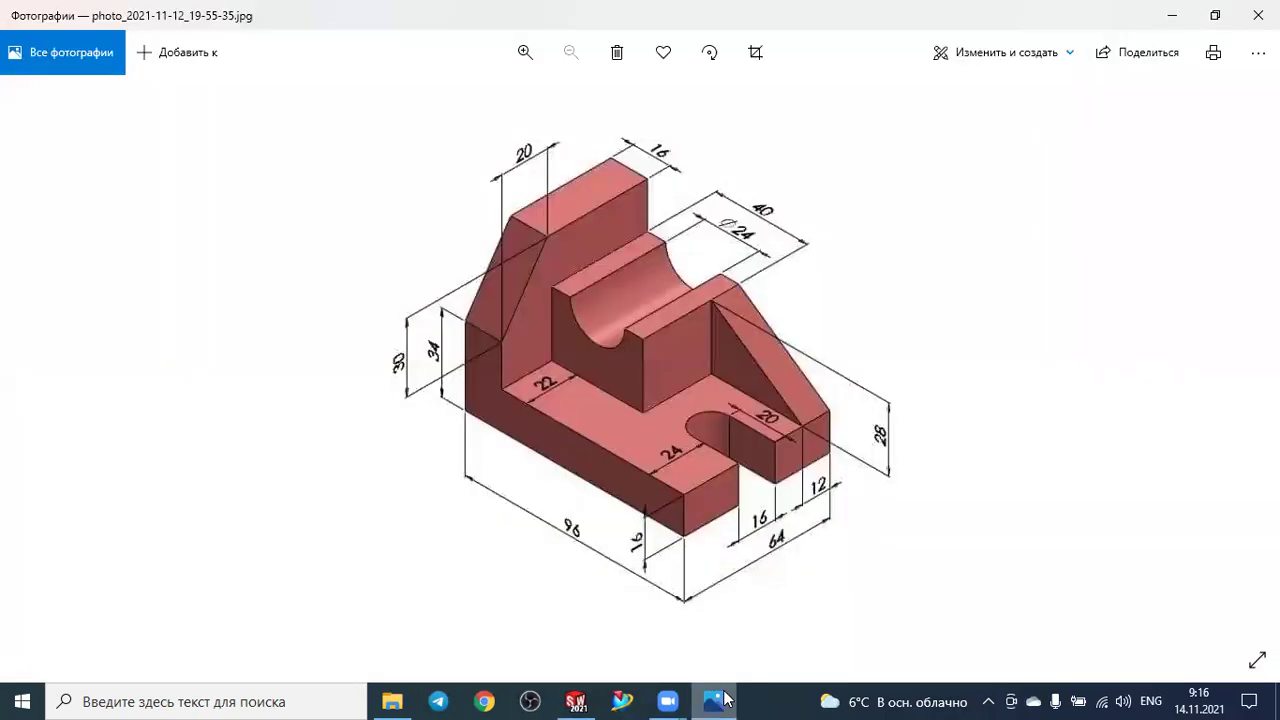
click(726, 699)
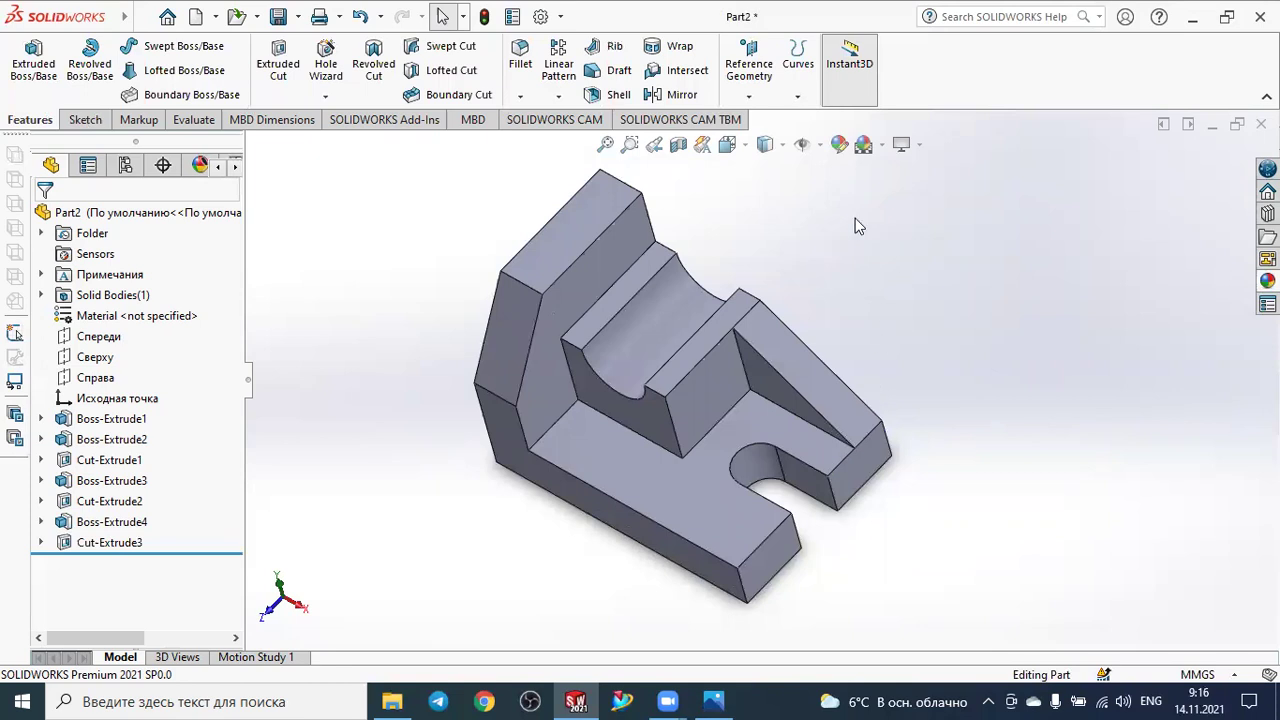
Apply the red colour swatch as the appearance of the whole part.
click(834, 147)
click(836, 148)
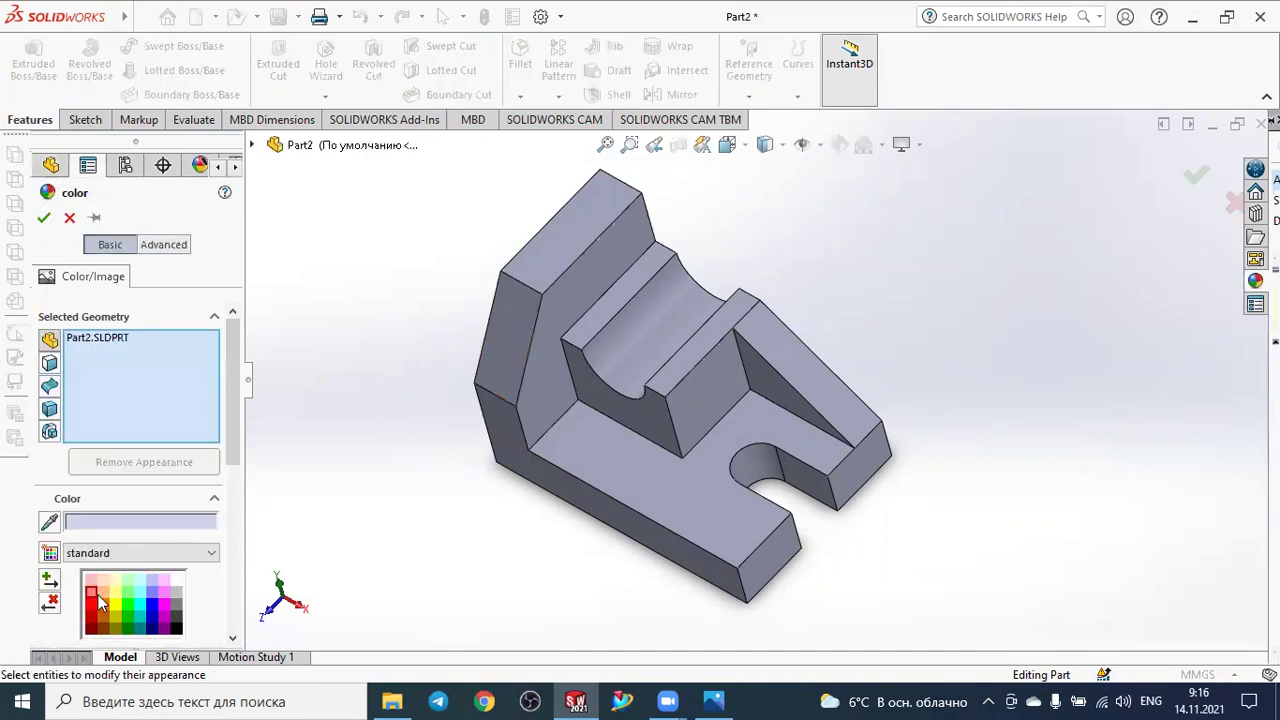
click(94, 593)
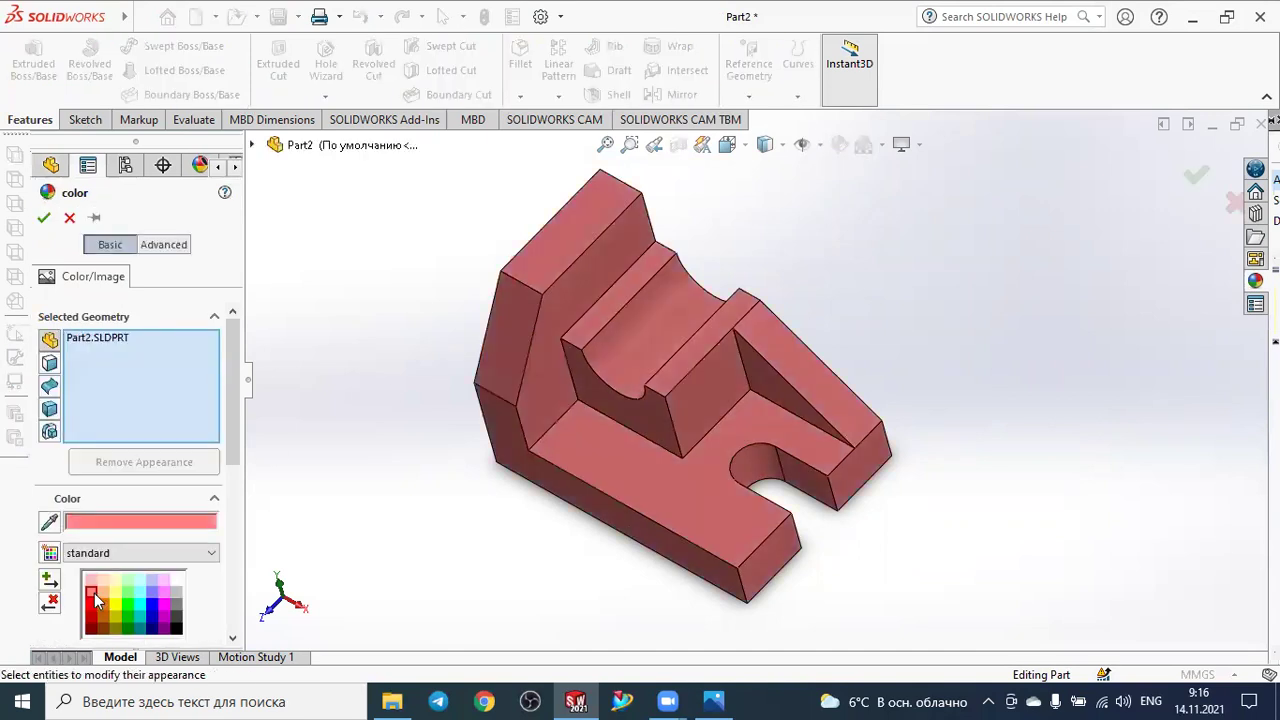
click(44, 219)
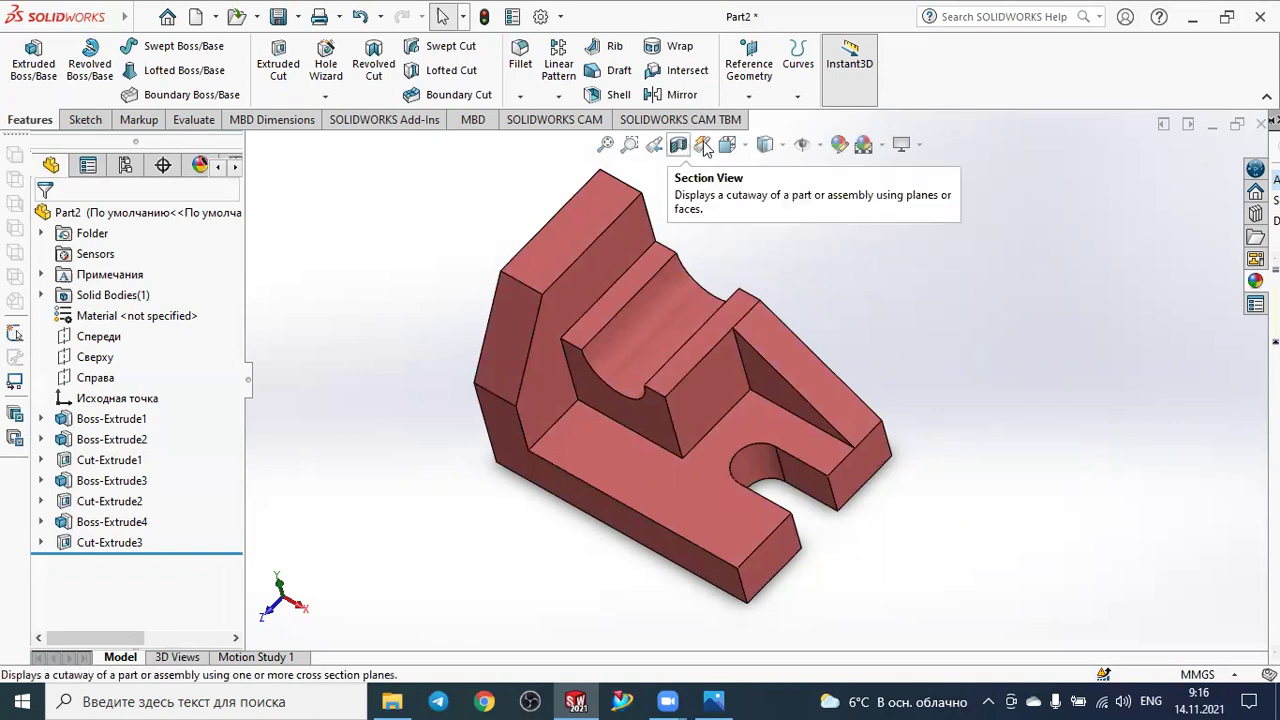
Switch to Isometric view orientation and zoom so the whole part fits.
click(728, 144)
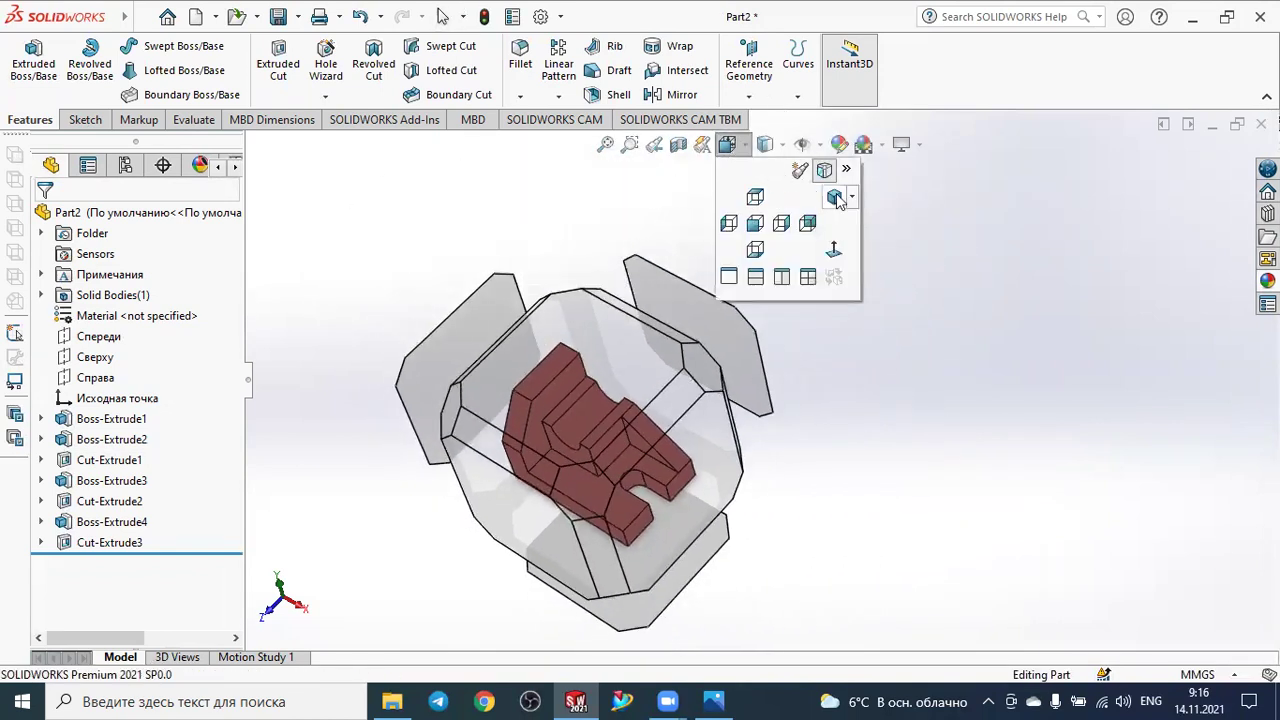
click(836, 196)
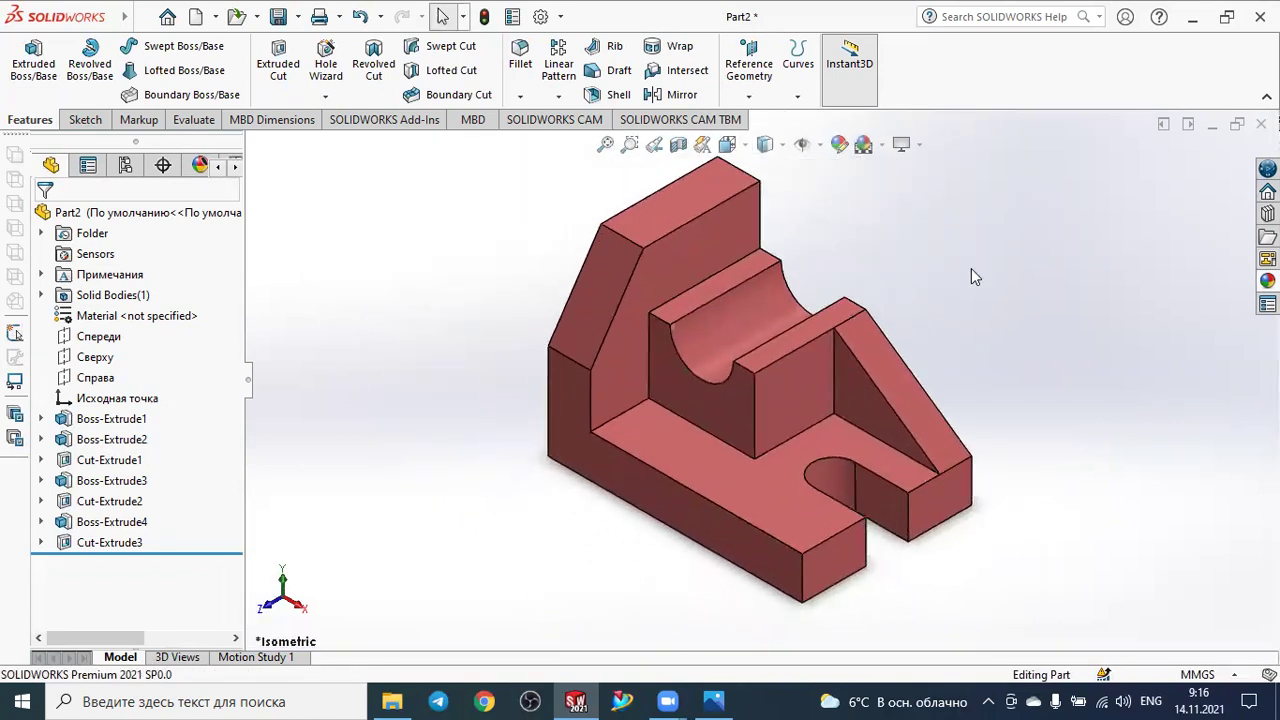
scroll(973, 280, down, 2)
key(z)
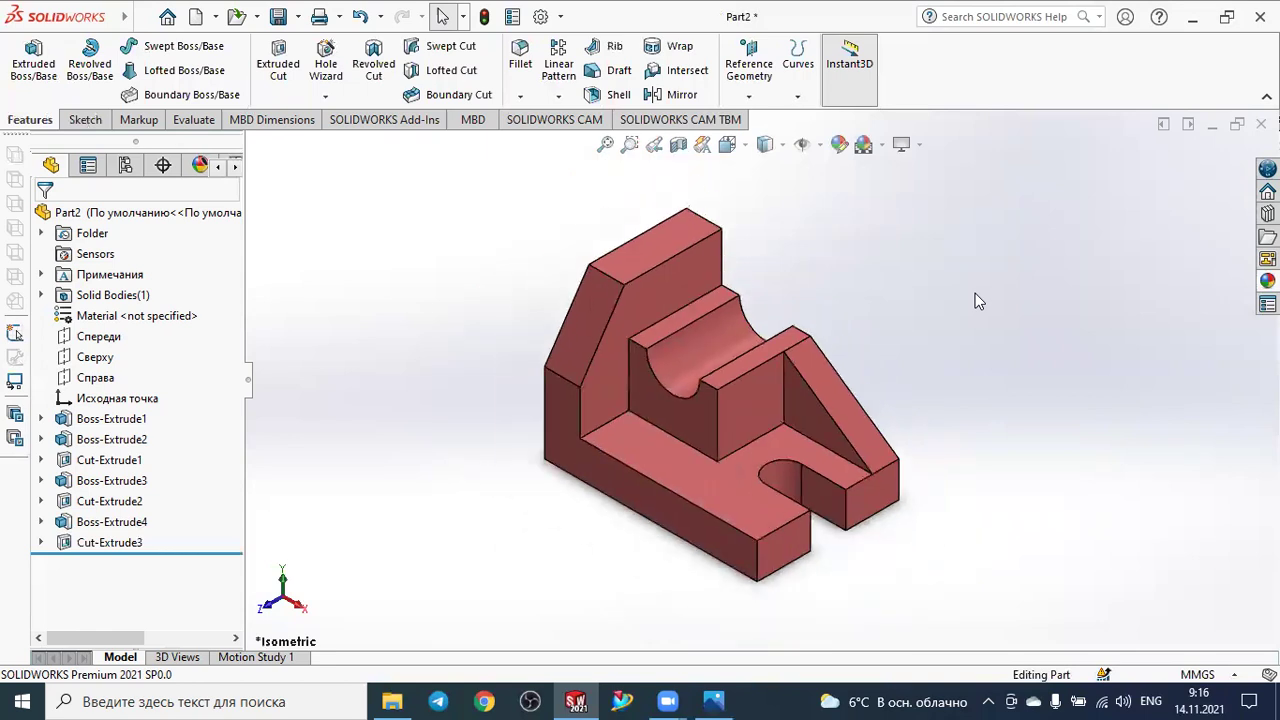